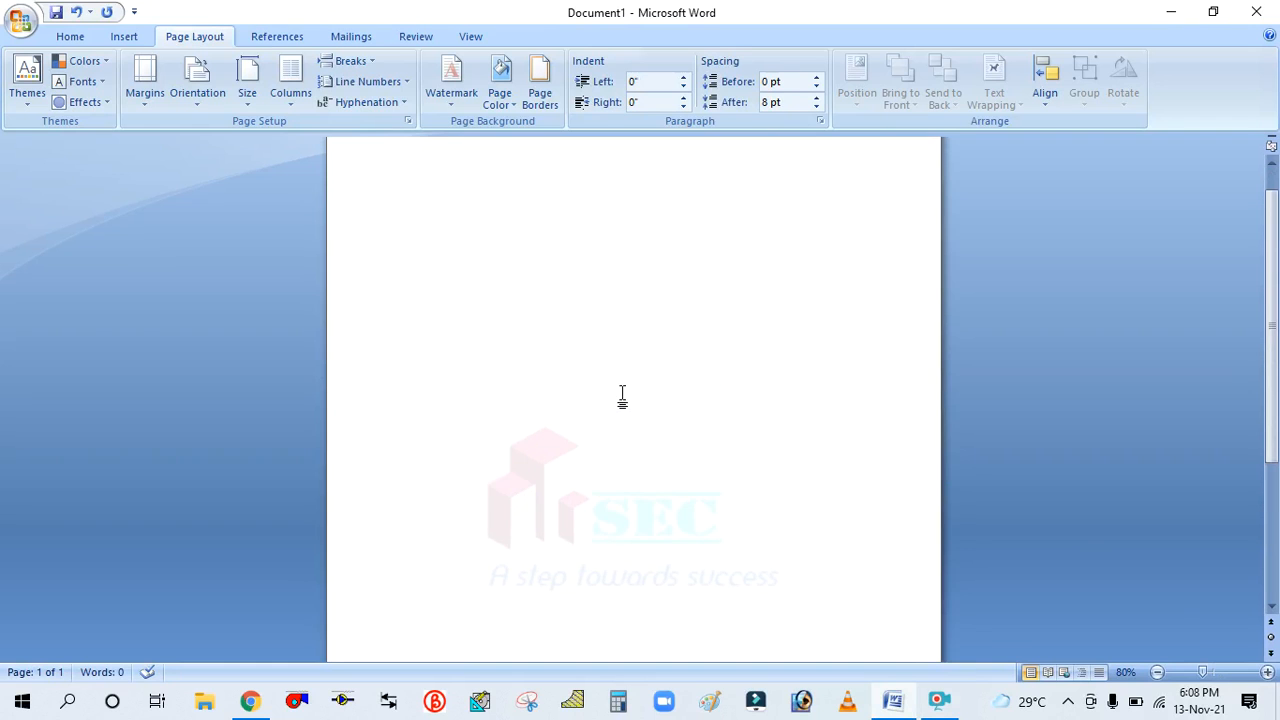
scroll(597, 363, "up", 1)
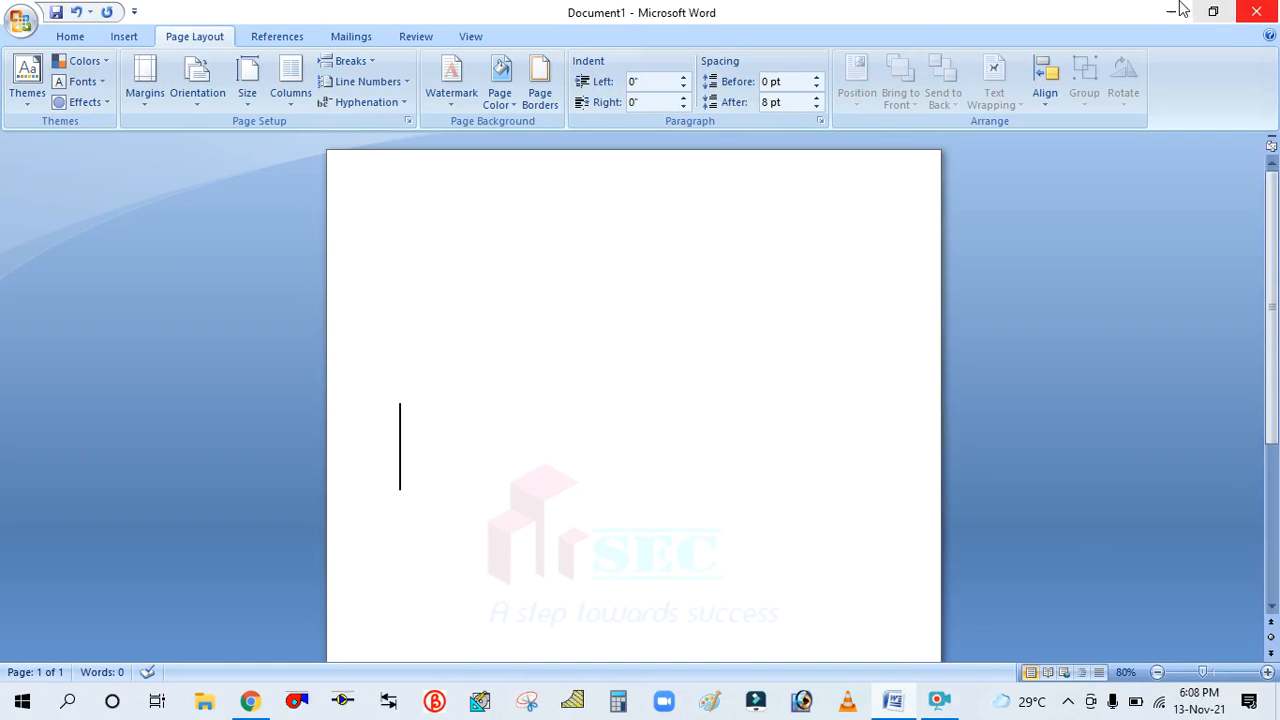
scroll(677, 410, "up", 1)
scroll(677, 410, "down", 2)
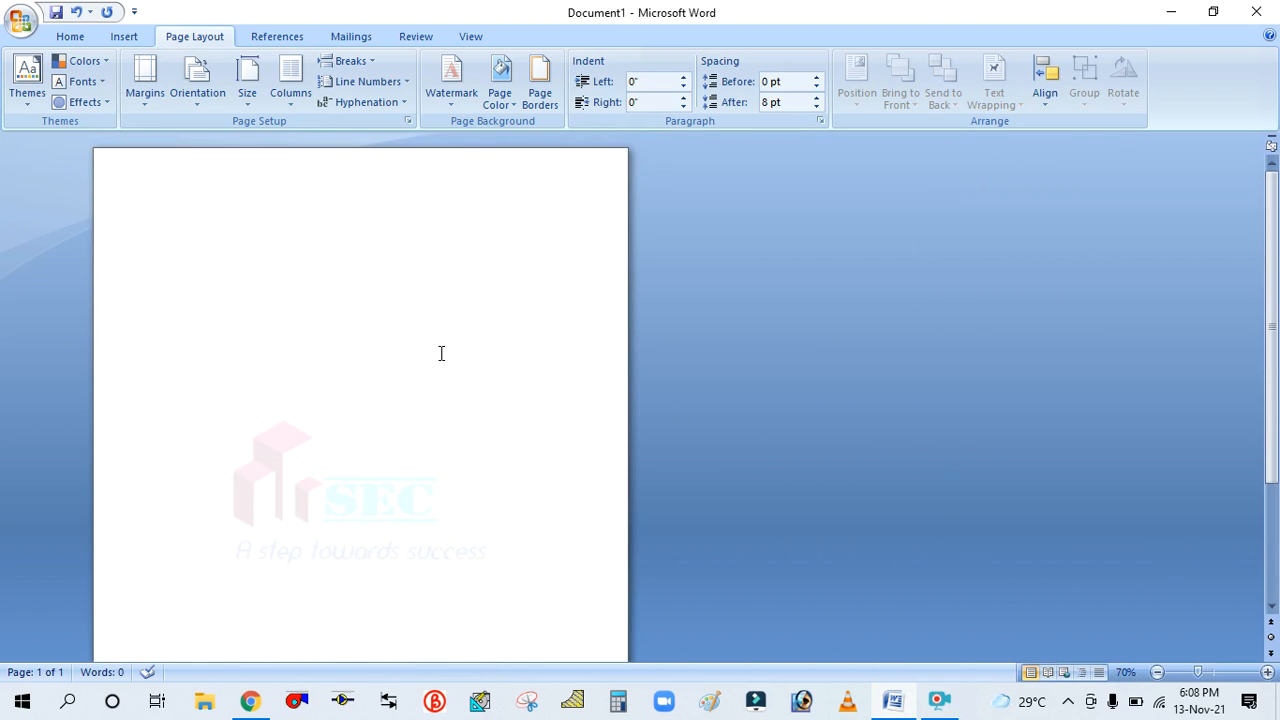
scroll(300, 373, "down", 3)
scroll(297, 375, "up", 2)
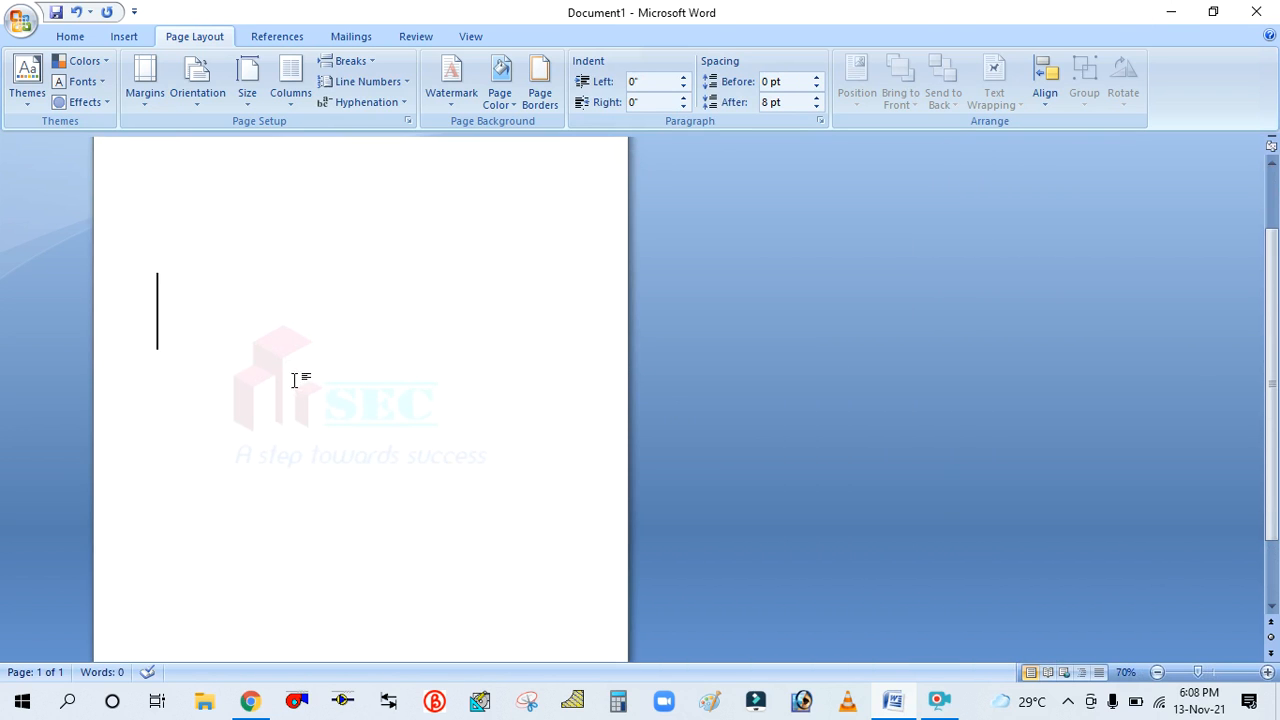
scroll(280, 433, "up", 2)
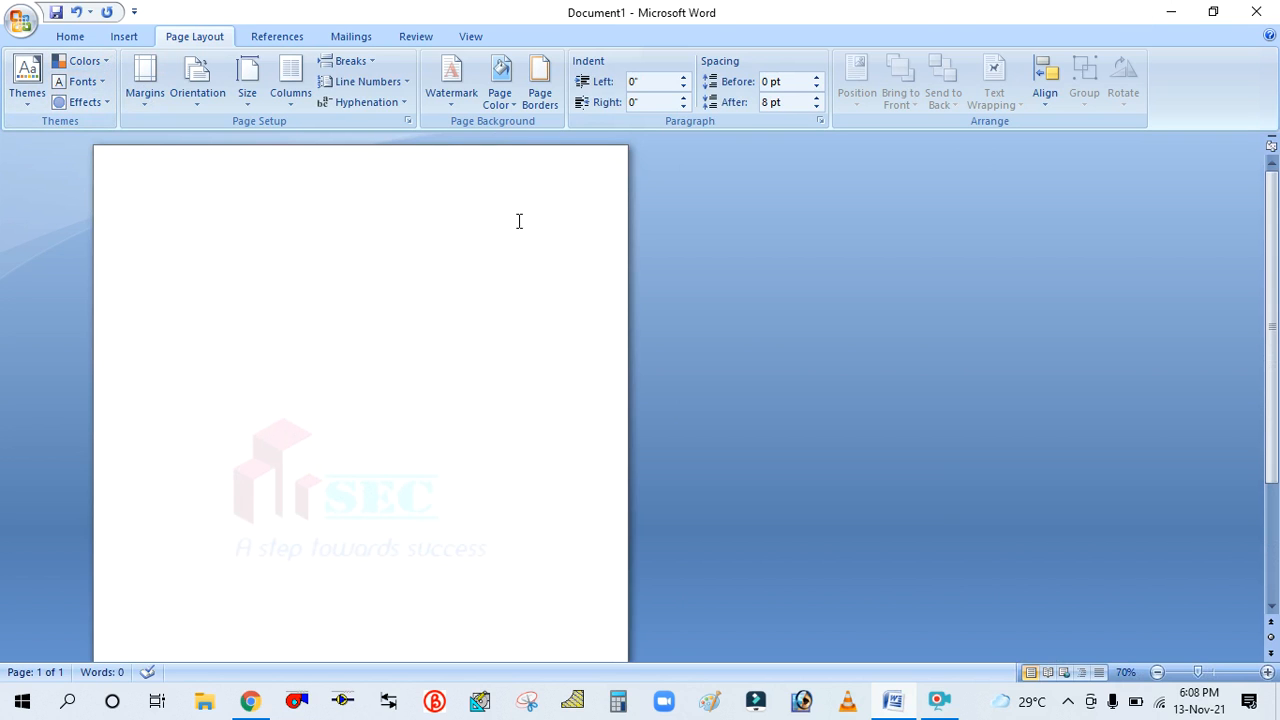
Set the page background color to the standard Green
left_click(513, 95)
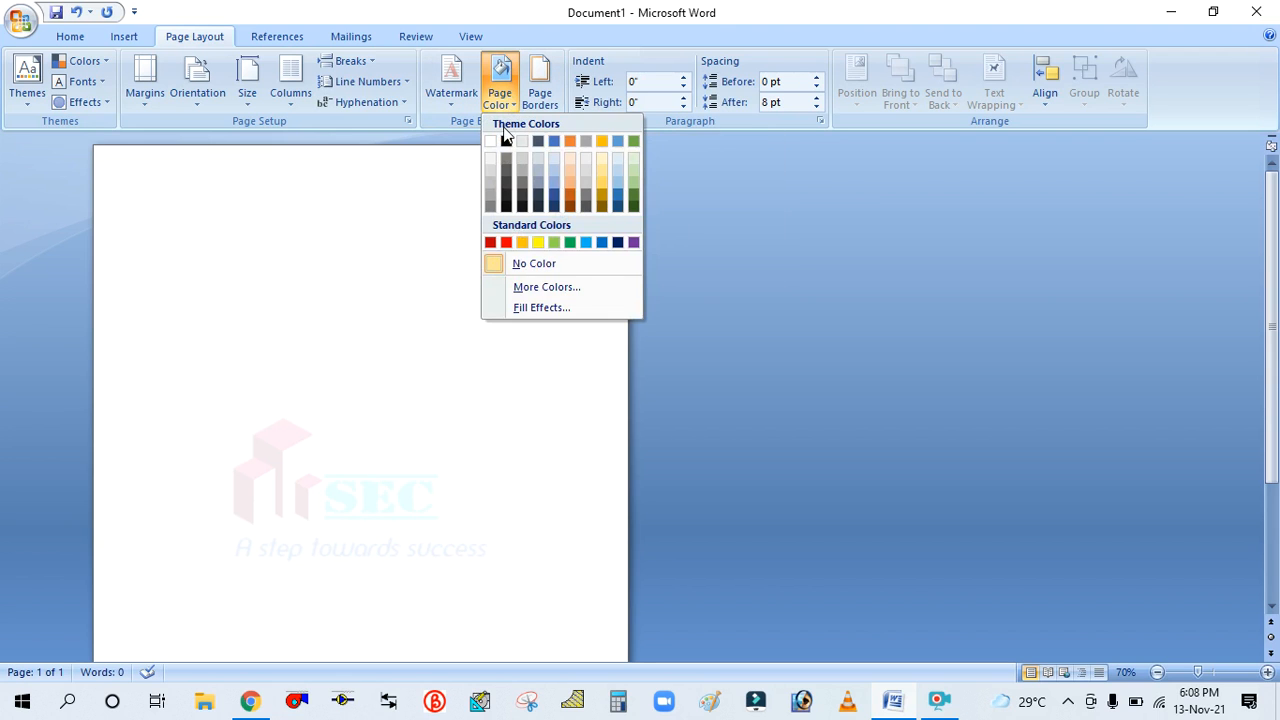
left_click(497, 80)
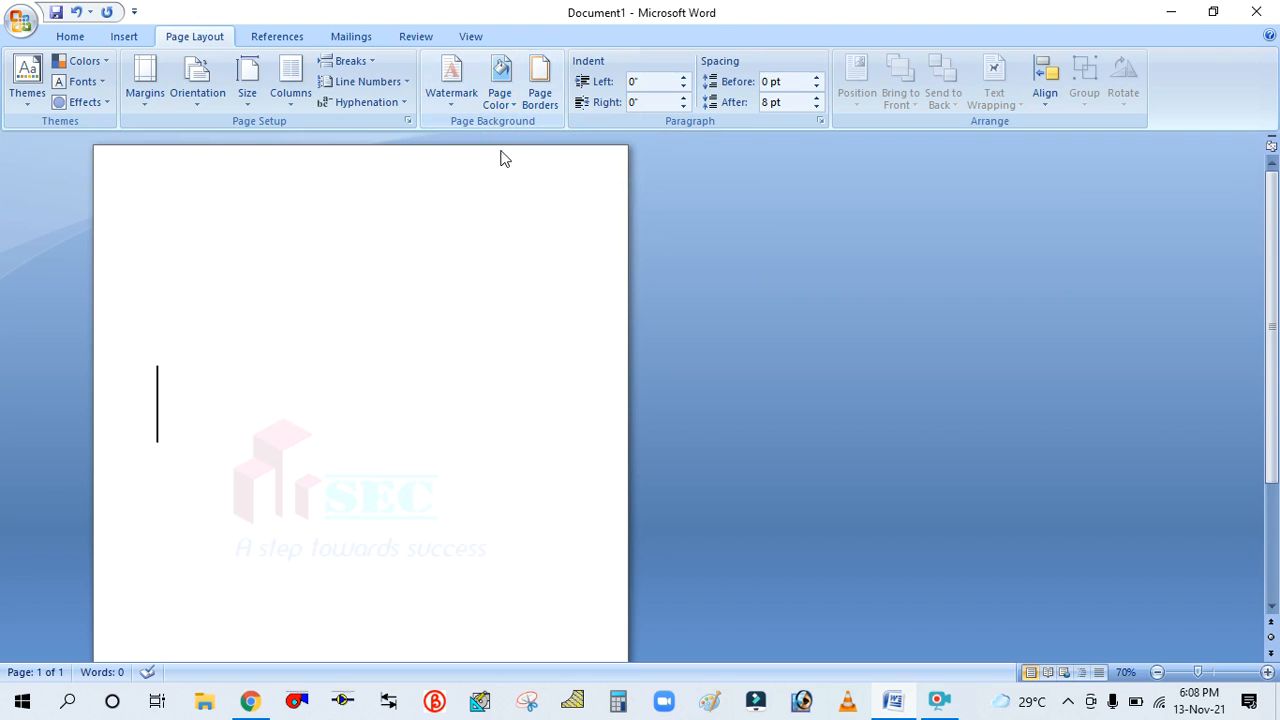
left_click(509, 97)
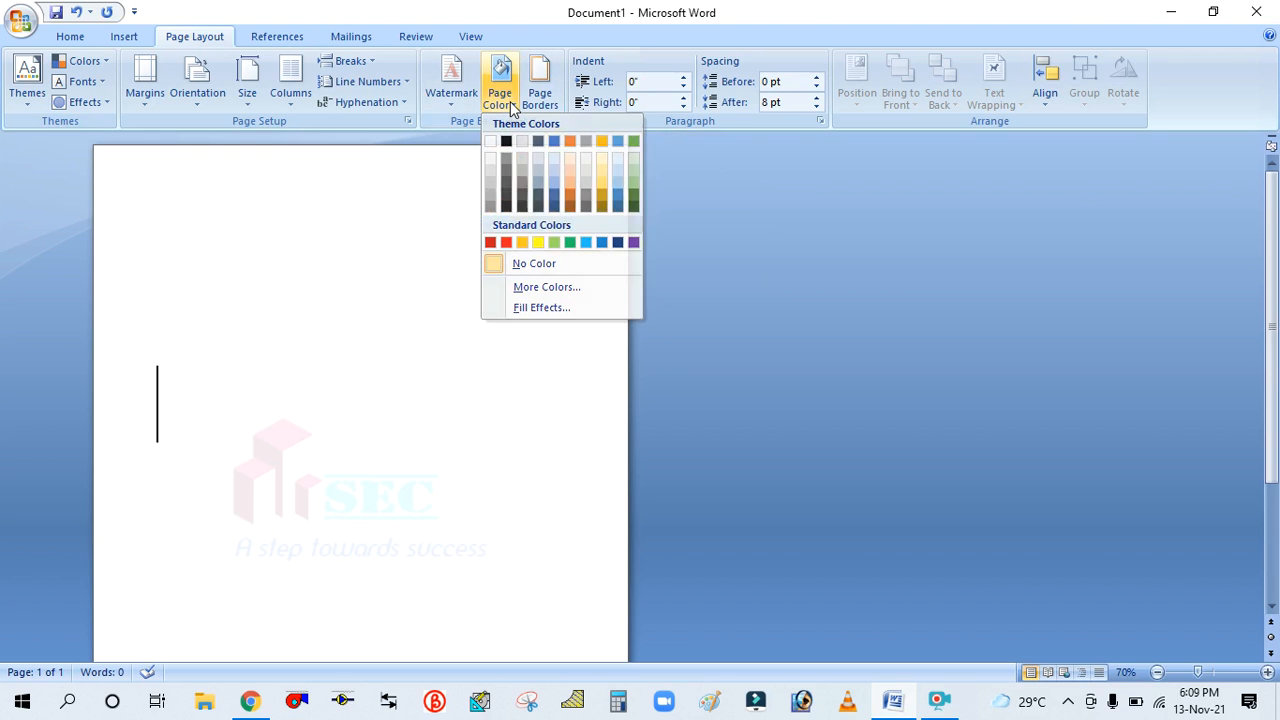
left_click(501, 97)
left_click(508, 101)
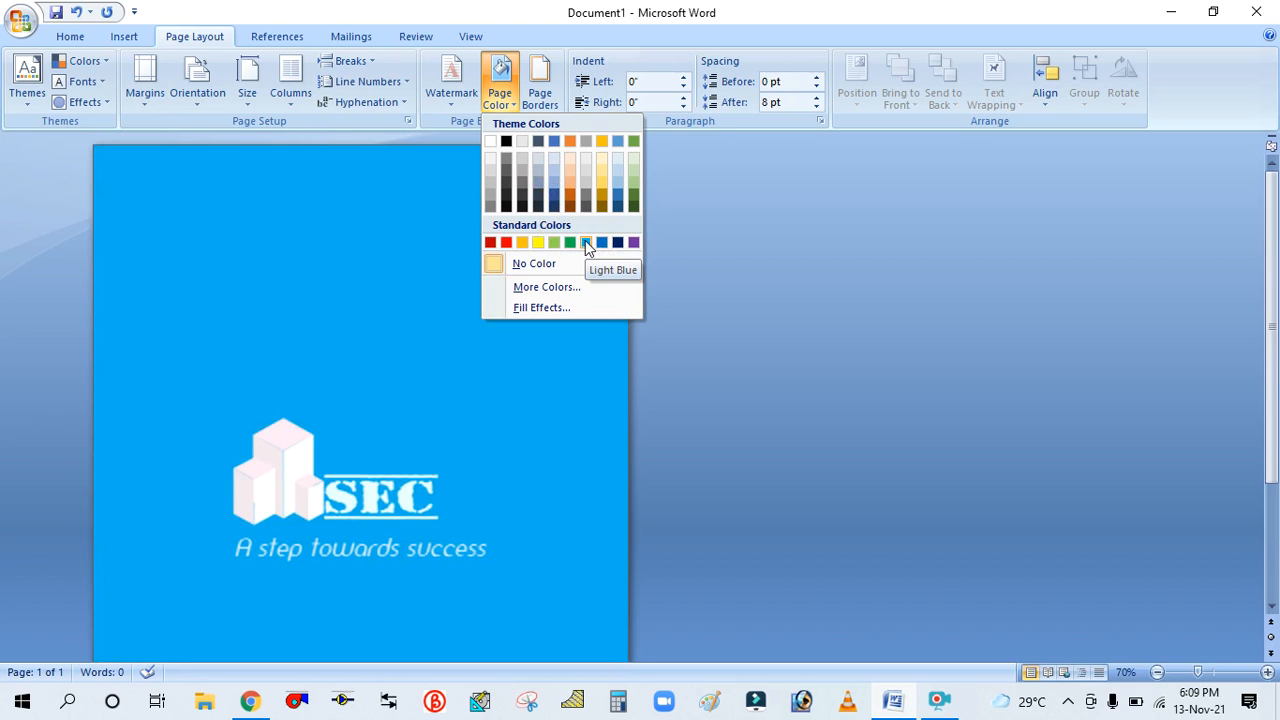
left_click(566, 242)
Examine the green page background at several zoom levels
scroll(412, 433, "down", 3)
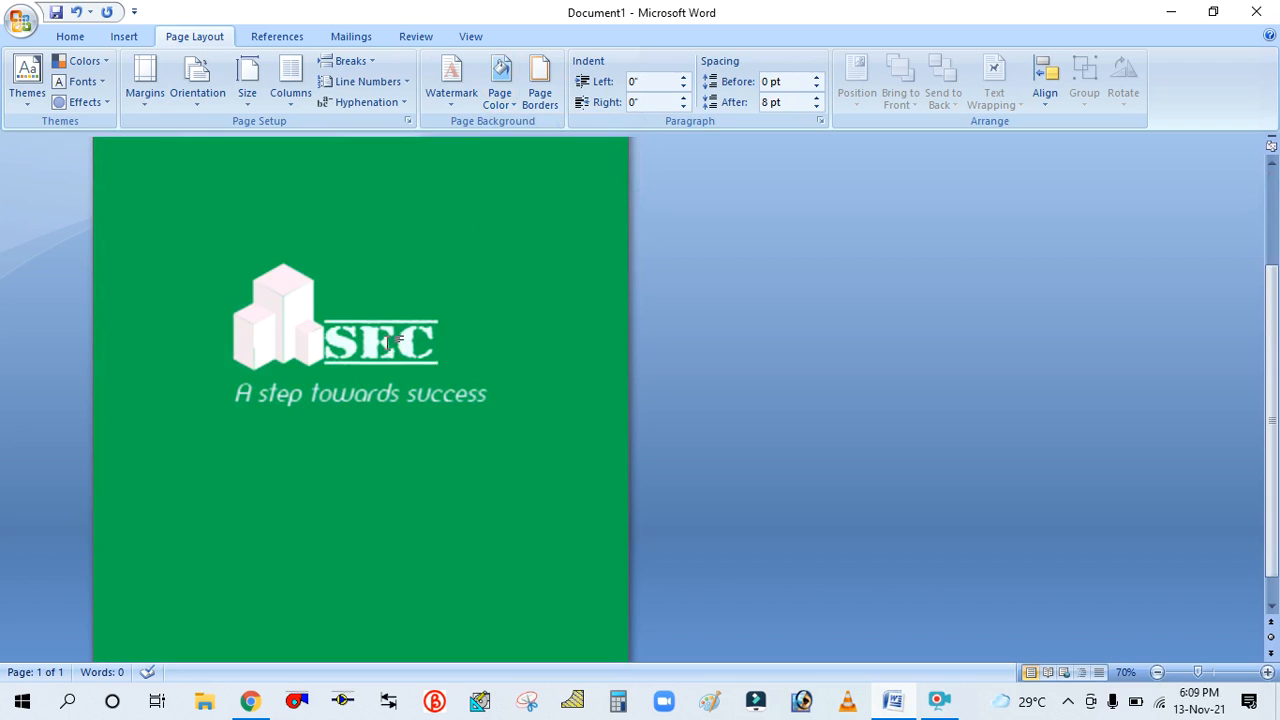
scroll(412, 433, "up", 2)
scroll(409, 374, "up", 3)
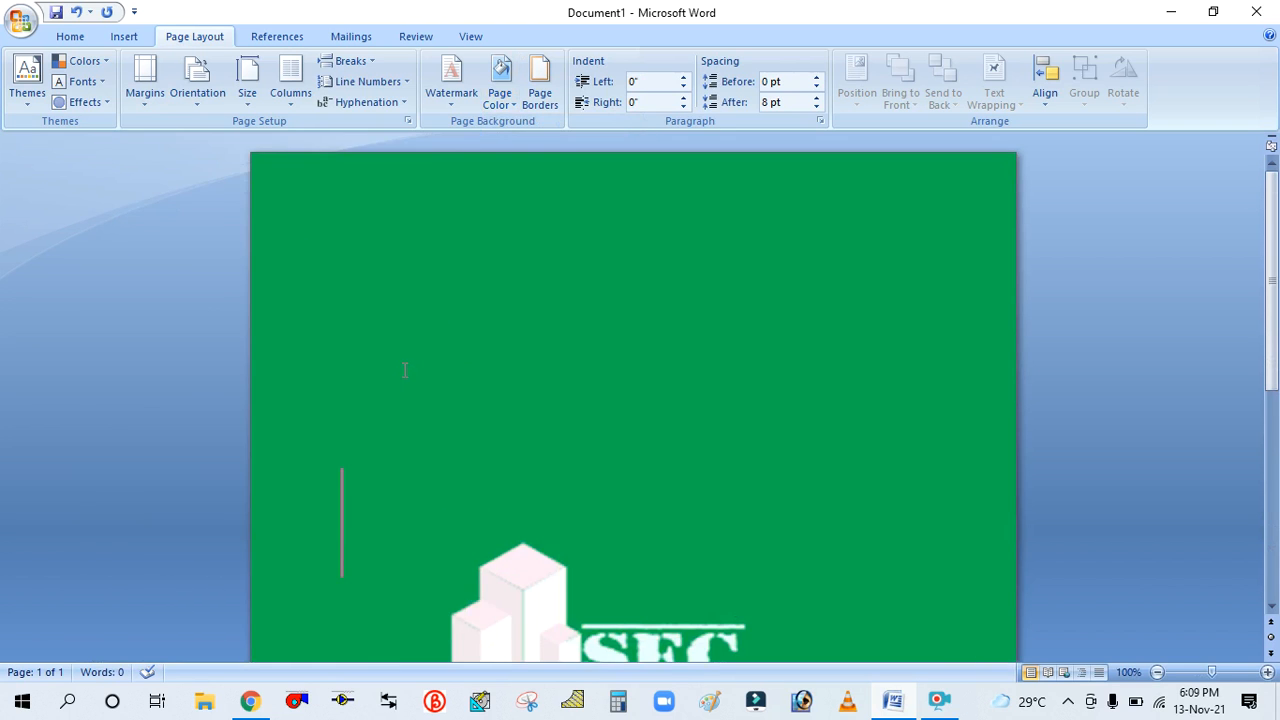
scroll(429, 354, "down", 4)
scroll(429, 354, "down", 1)
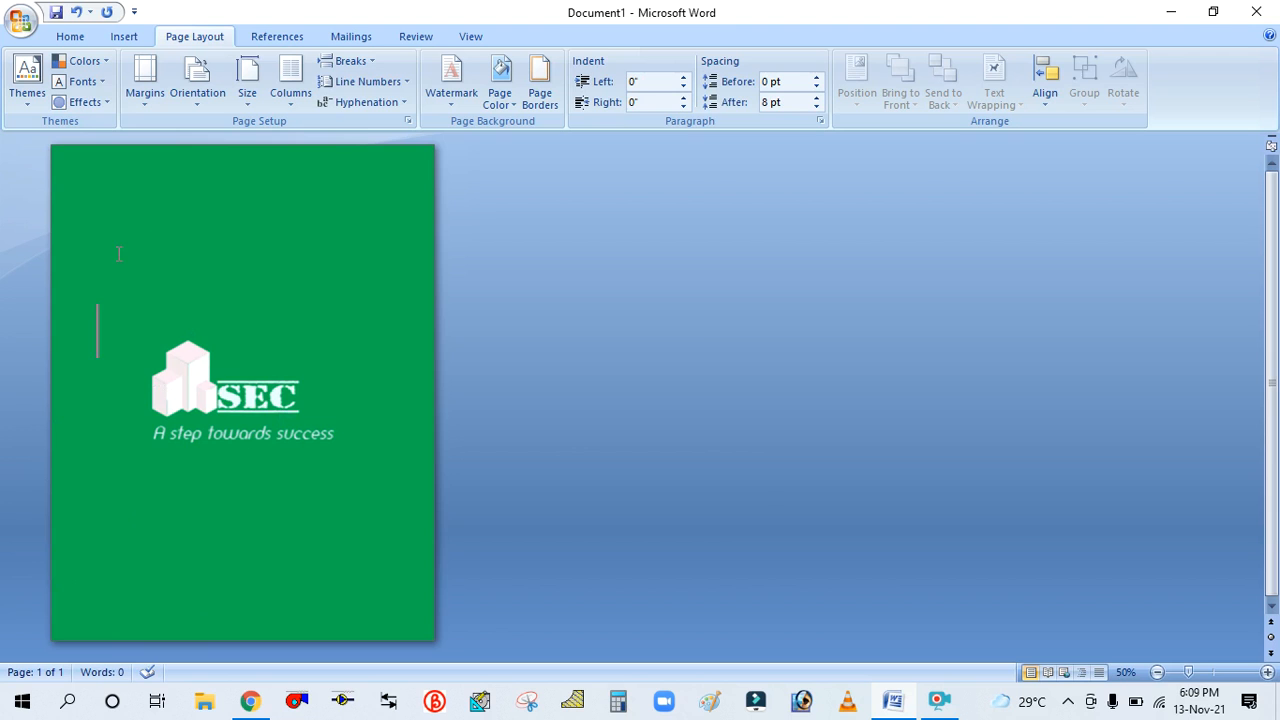
scroll(118, 254, "up", 1)
scroll(402, 304, "down", 3)
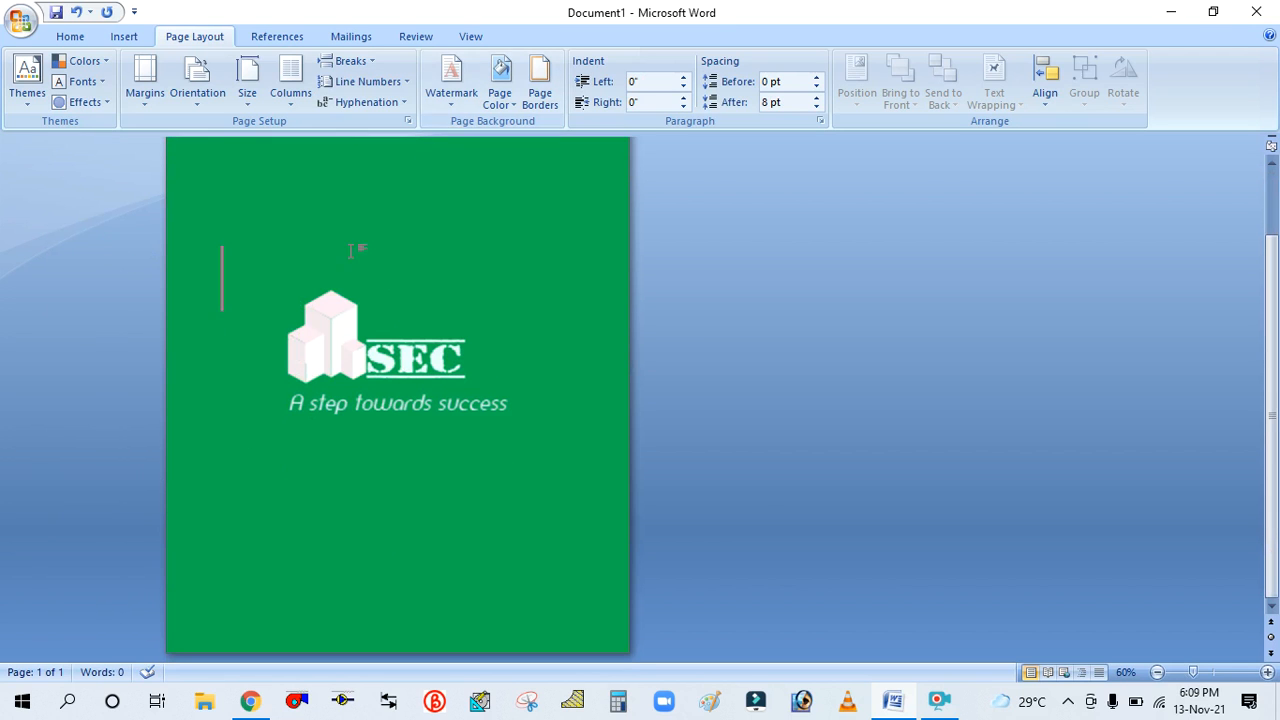
scroll(326, 288, "up", 2)
scroll(308, 256, "up", 2)
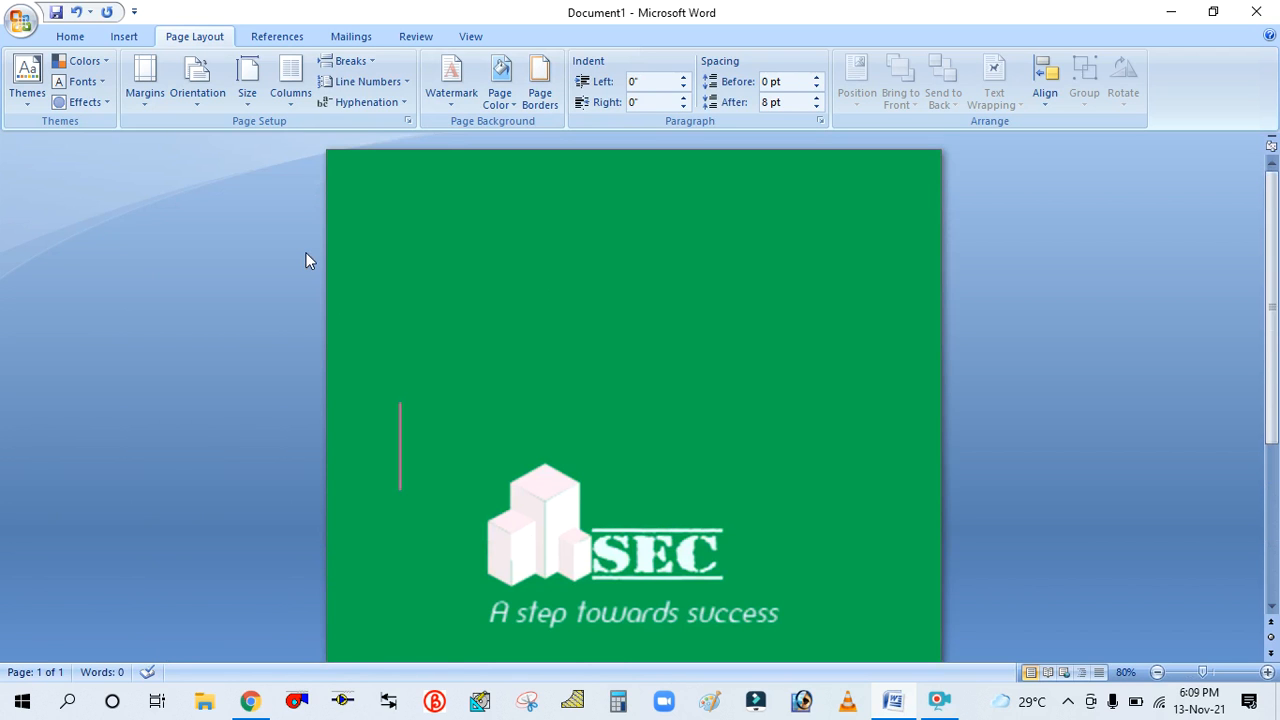
scroll(531, 258, "up", 2)
scroll(533, 259, "down", 7)
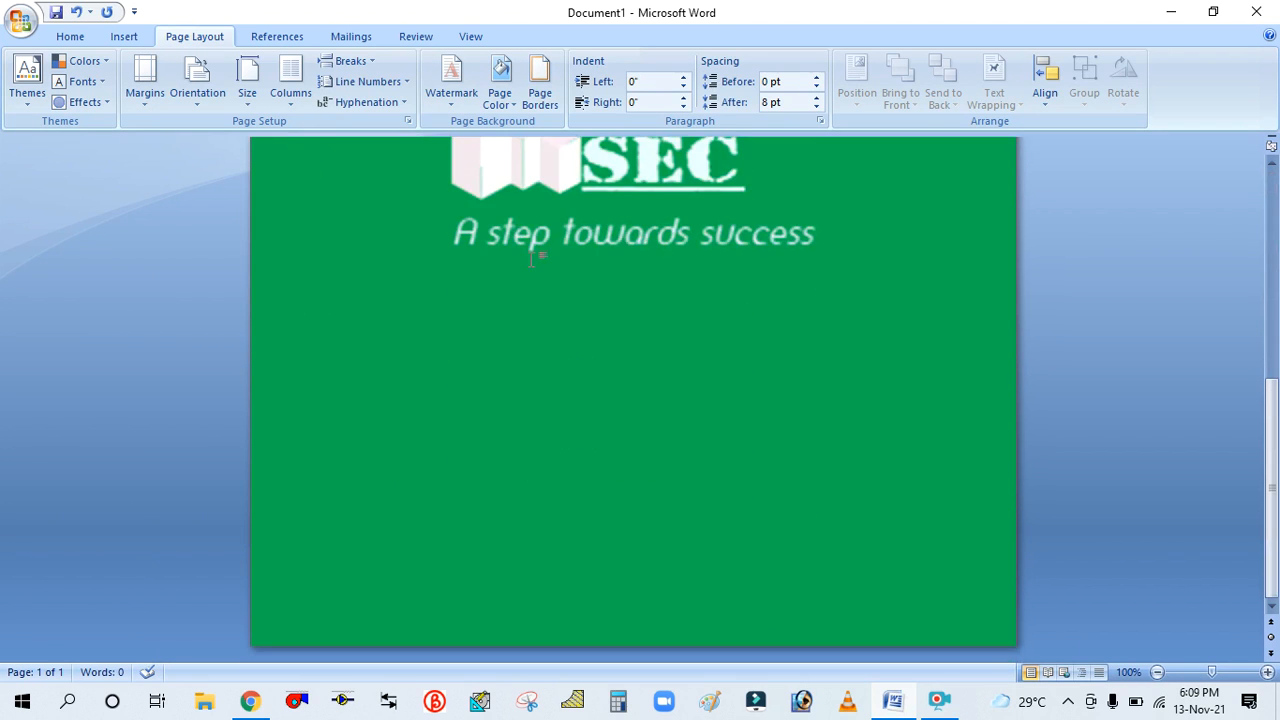
scroll(533, 259, "up", 8)
scroll(533, 259, "down", 4)
scroll(533, 259, "down", 4)
scroll(533, 259, "up", 8)
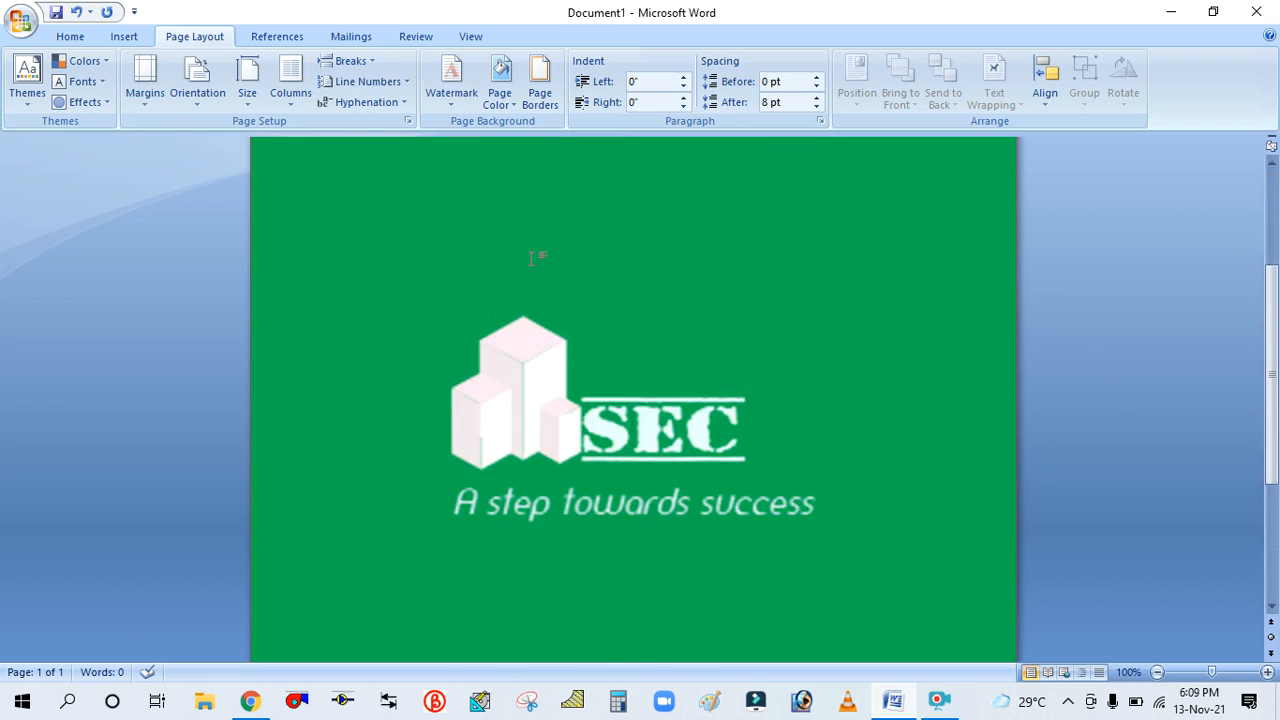
scroll(533, 259, "down", 3)
scroll(533, 259, "down", 4)
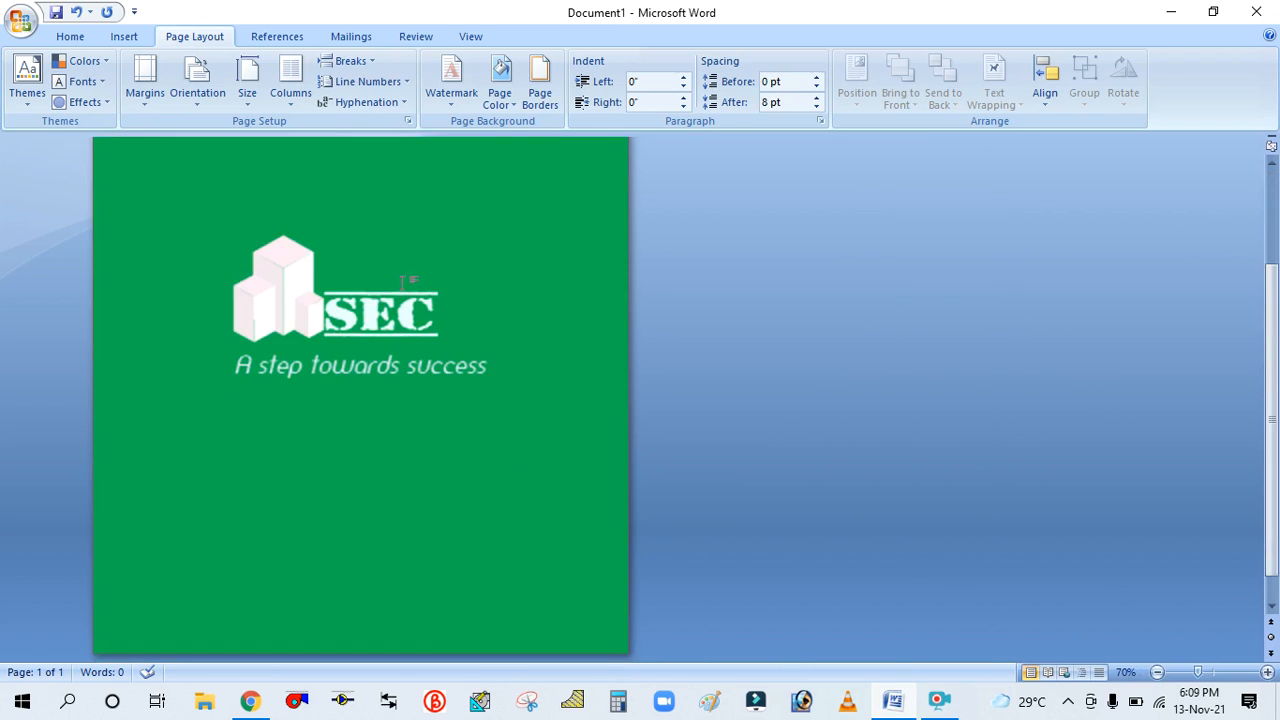
scroll(403, 283, "up", 3)
scroll(403, 283, "up", 1)
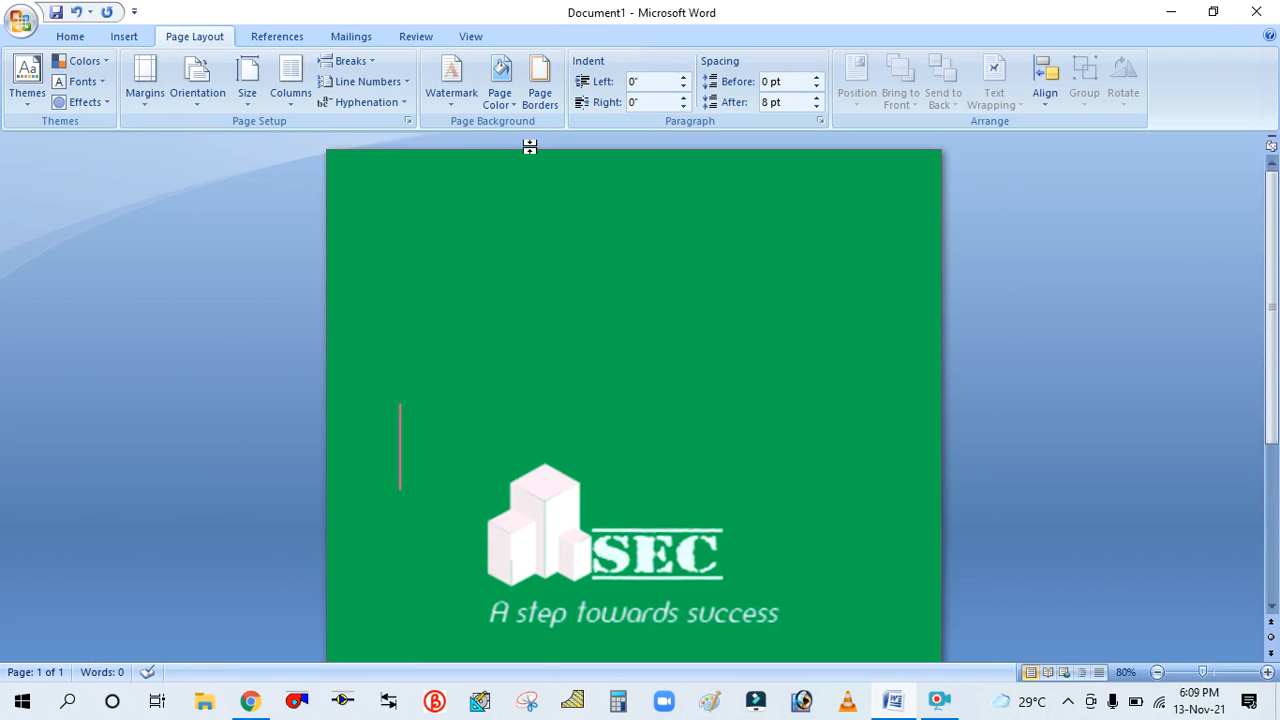
Apply a custom page color with Red 206, Green 183 and Blue 12 from the custom color picker
left_click(500, 90)
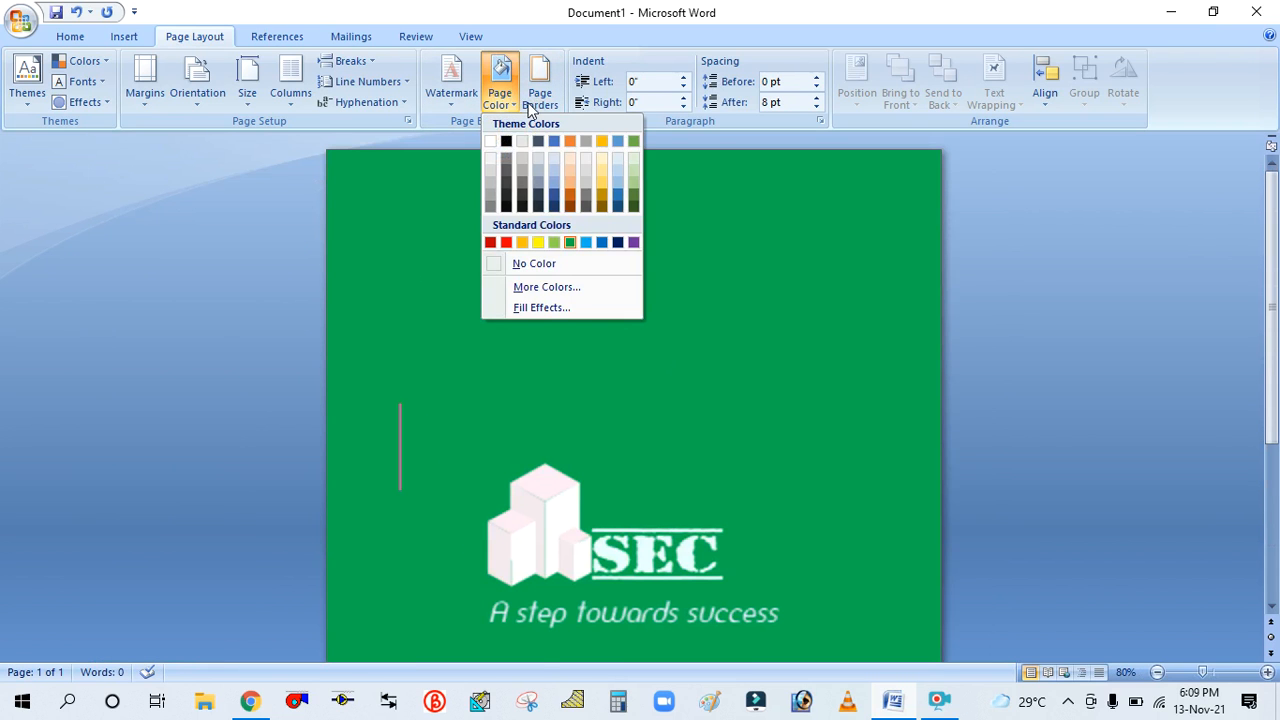
left_click(500, 85)
left_click(500, 85)
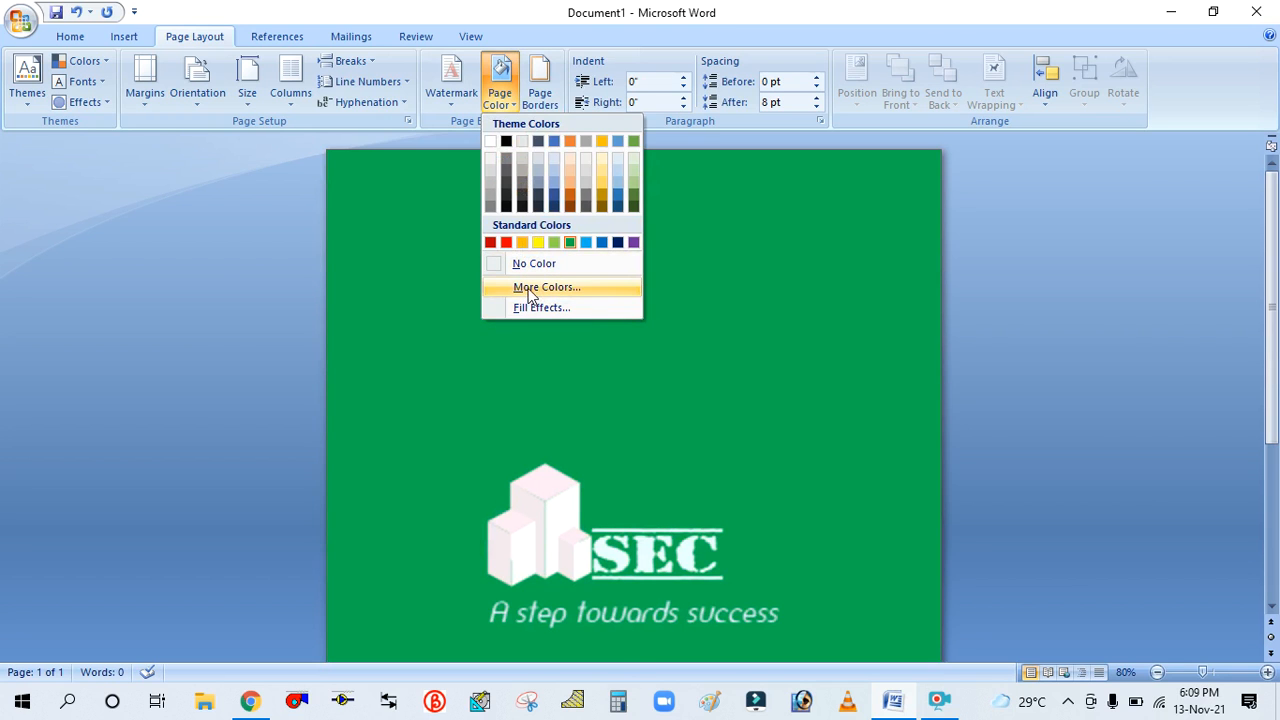
left_click(535, 288)
left_click_drag(614, 179, 851, 172)
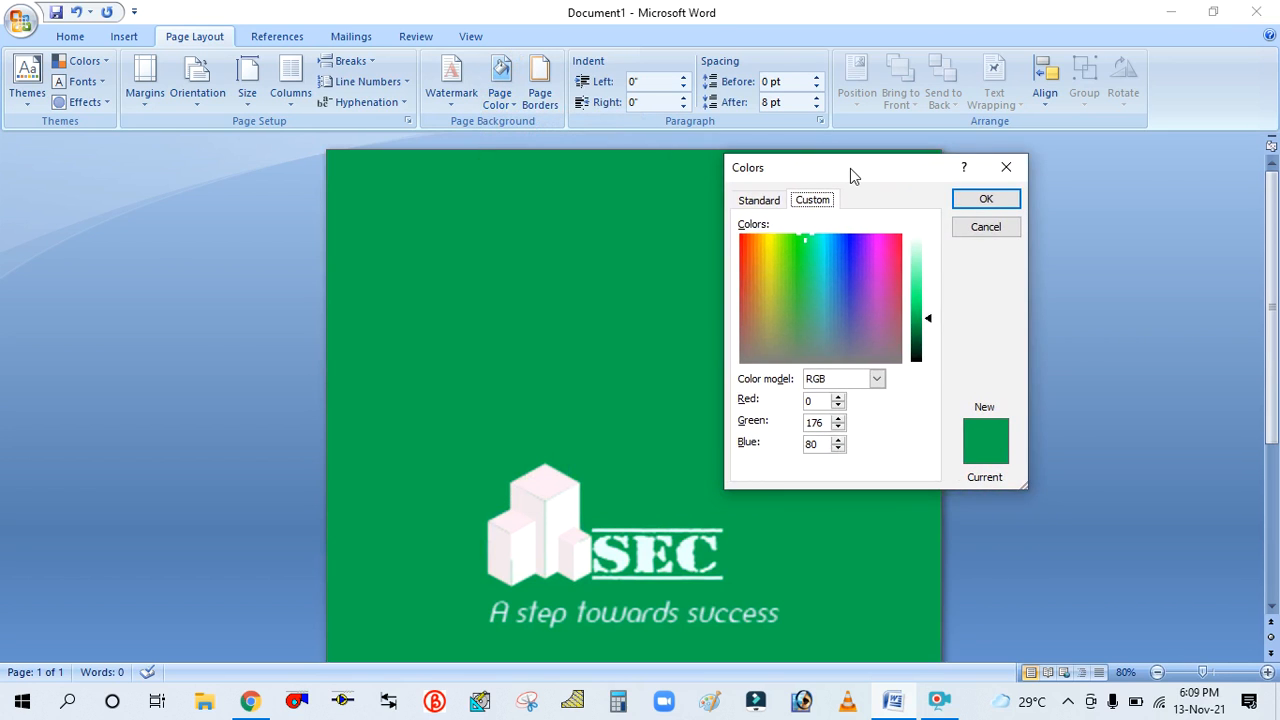
left_click(842, 252)
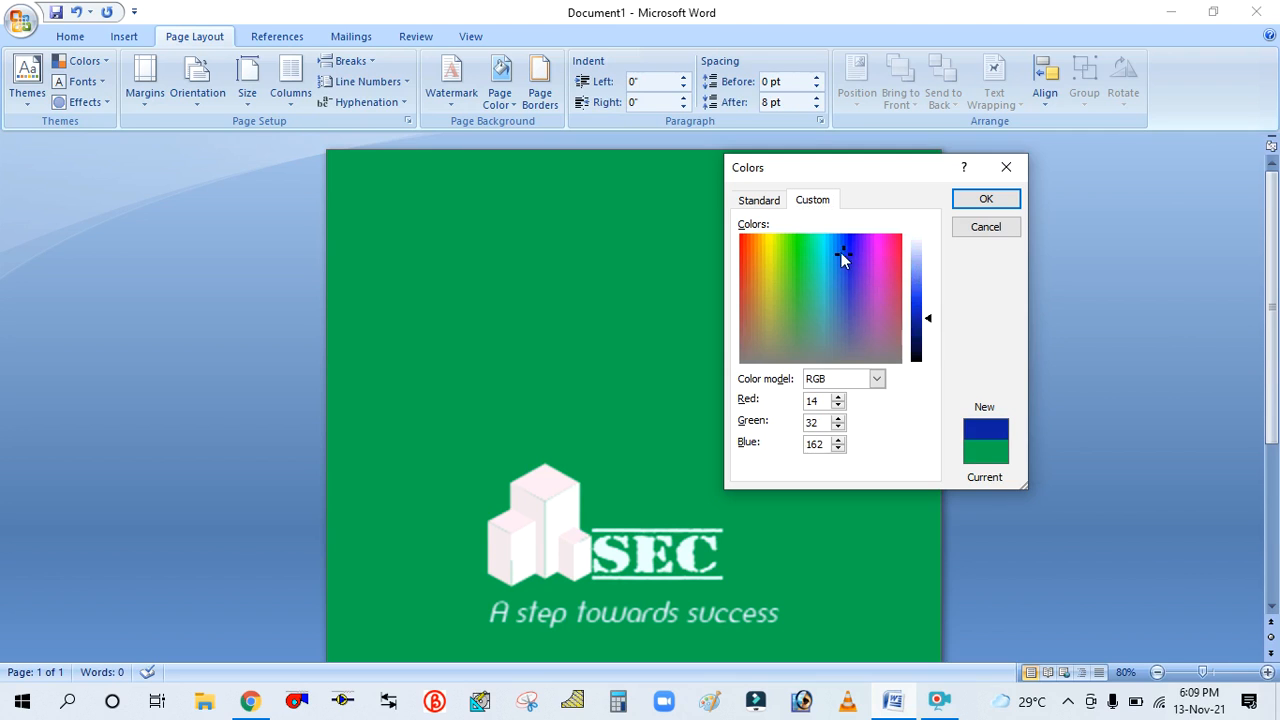
left_click(763, 249)
mouse_move(930, 320)
left_mouse_down()
mouse_move(924, 286)
mouse_move(928, 308)
left_mouse_up()
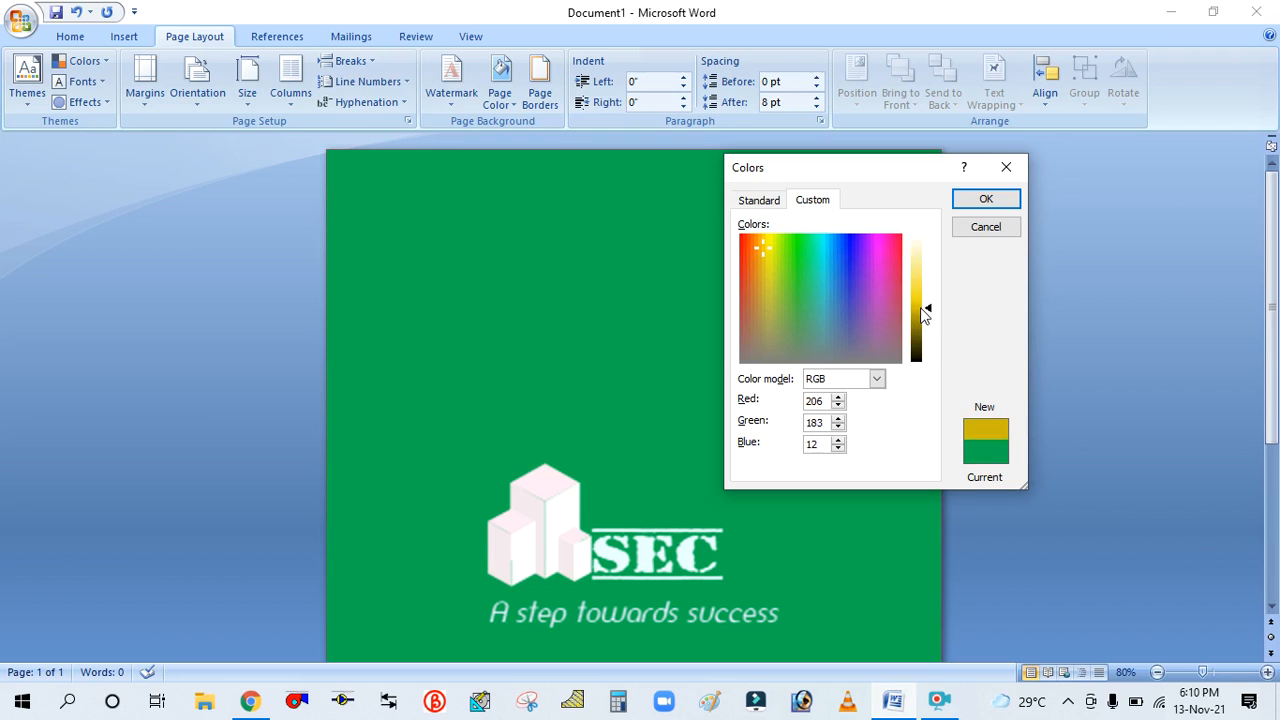
left_click(999, 200)
Change the page color to a light orange theme color tint
scroll(567, 354, "down", 3)
scroll(640, 403, "up", 3)
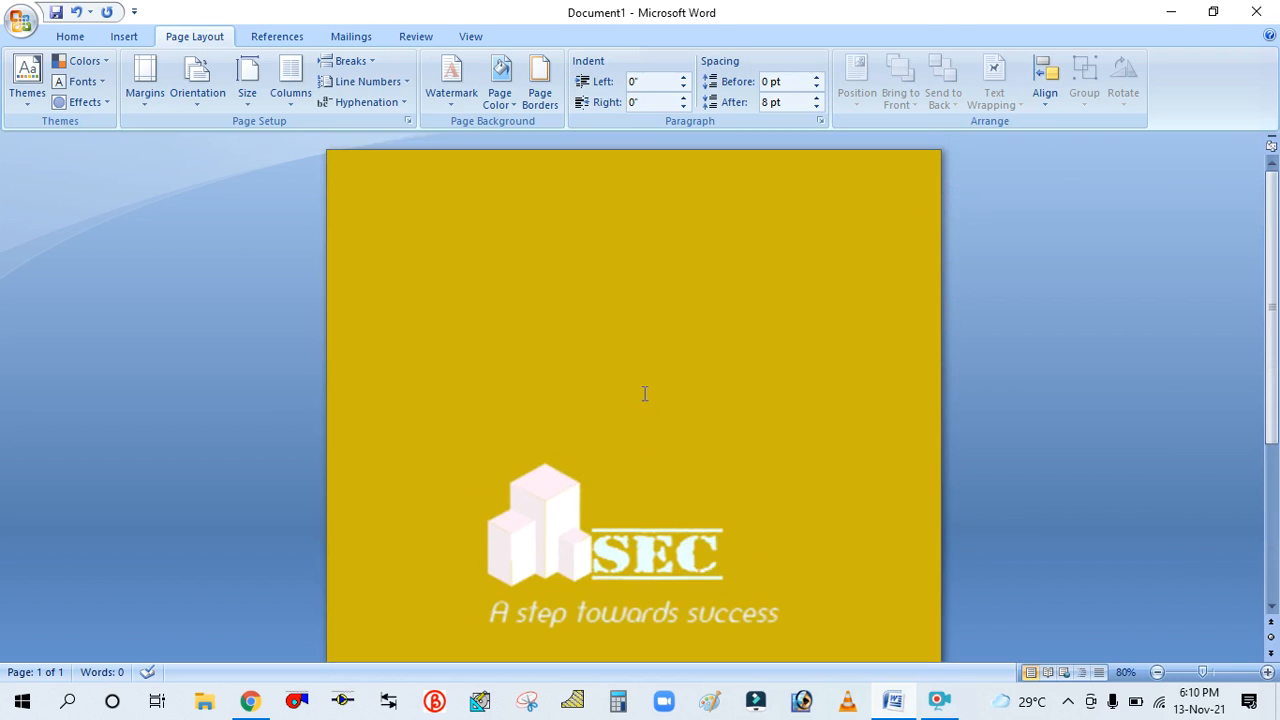
scroll(620, 237, "down", 1)
left_click(500, 86)
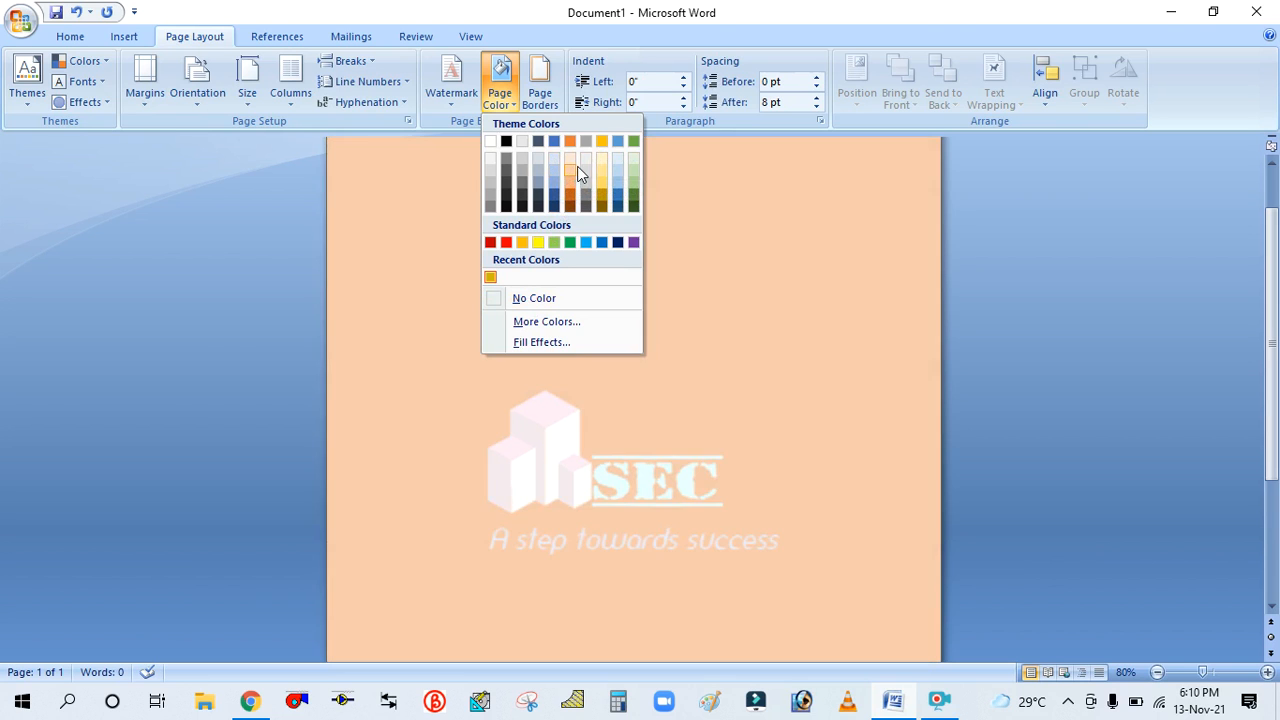
left_click(572, 162)
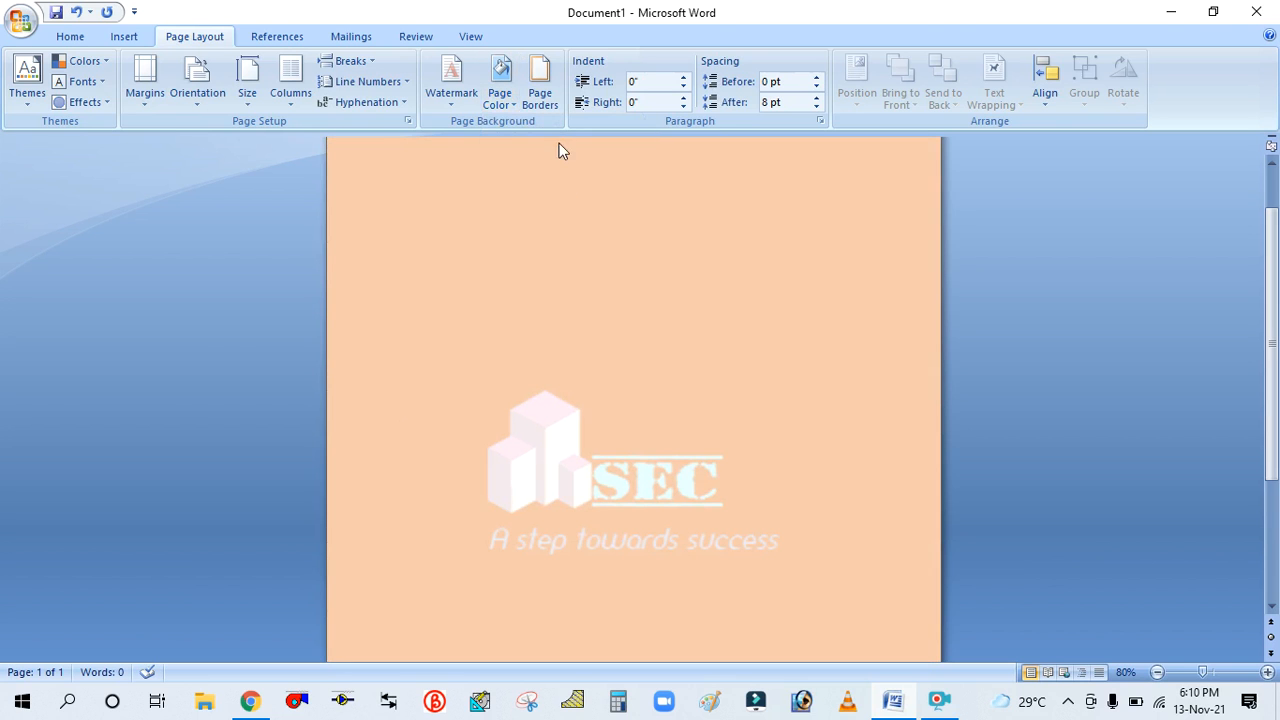
Fill the page with a two-color horizontal gradient, choosing a light blue tint as the second color
left_click(495, 104)
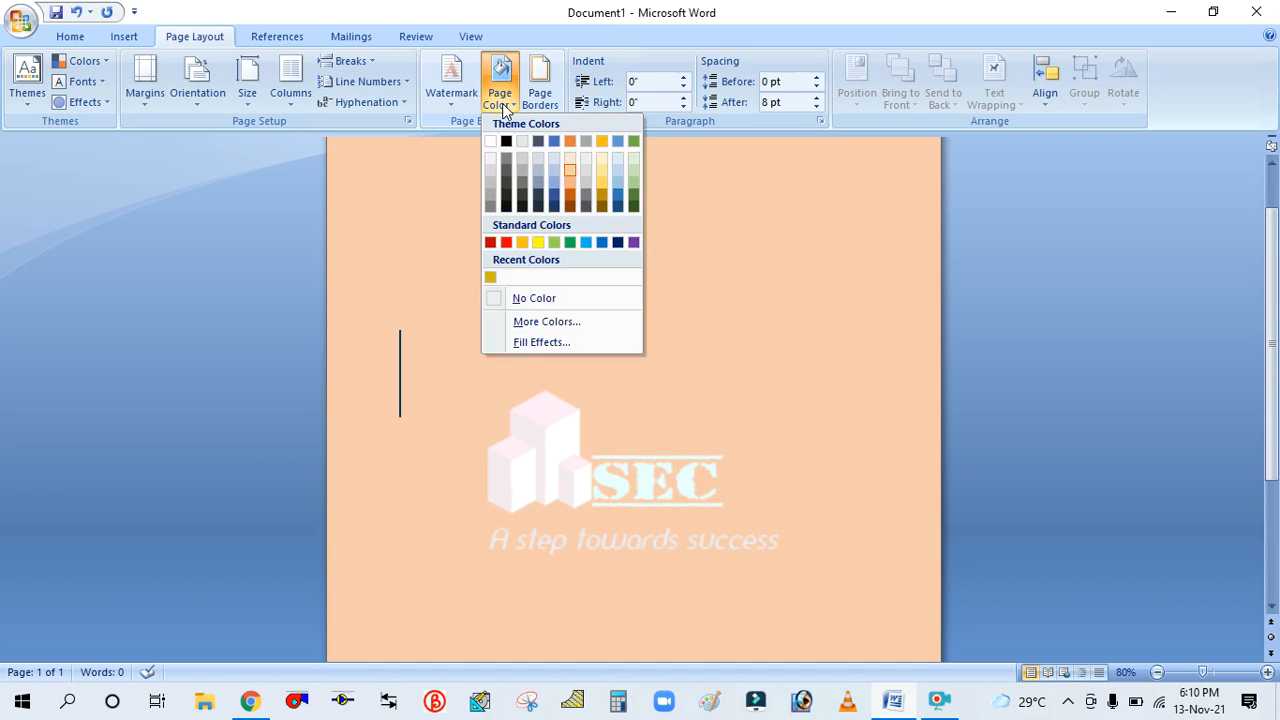
left_click(547, 343)
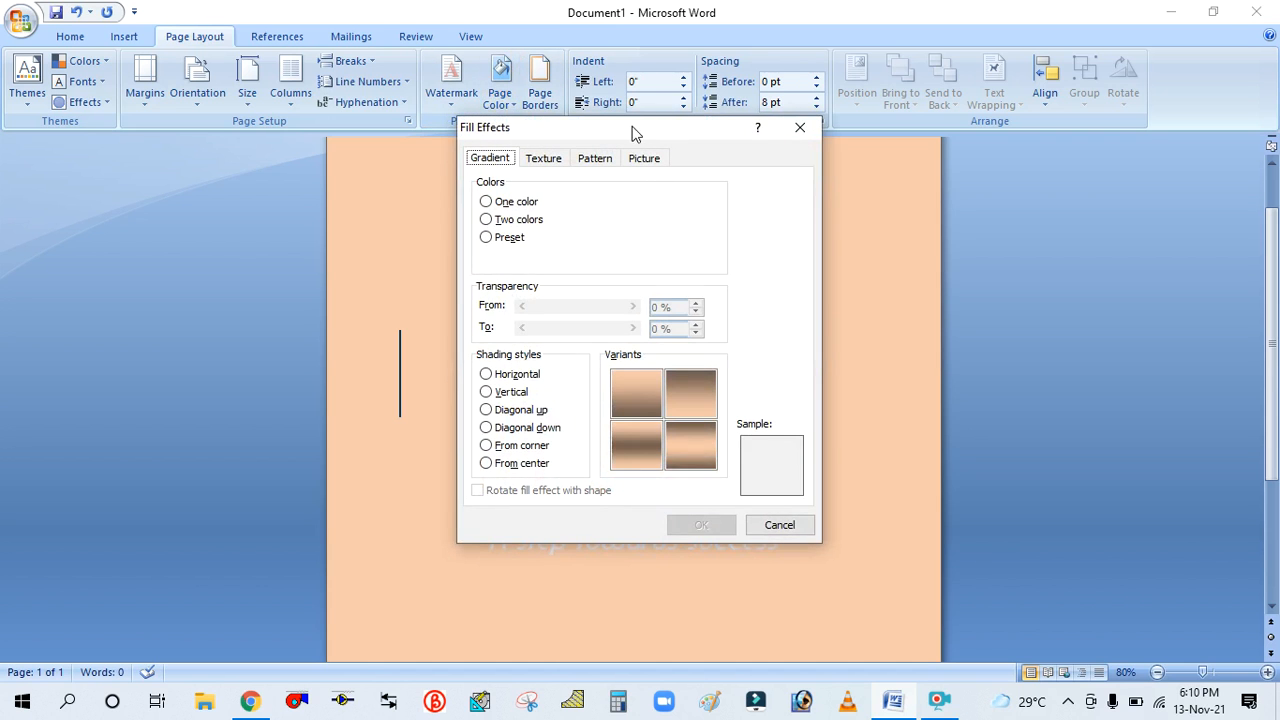
left_click_drag(614, 130, 867, 133)
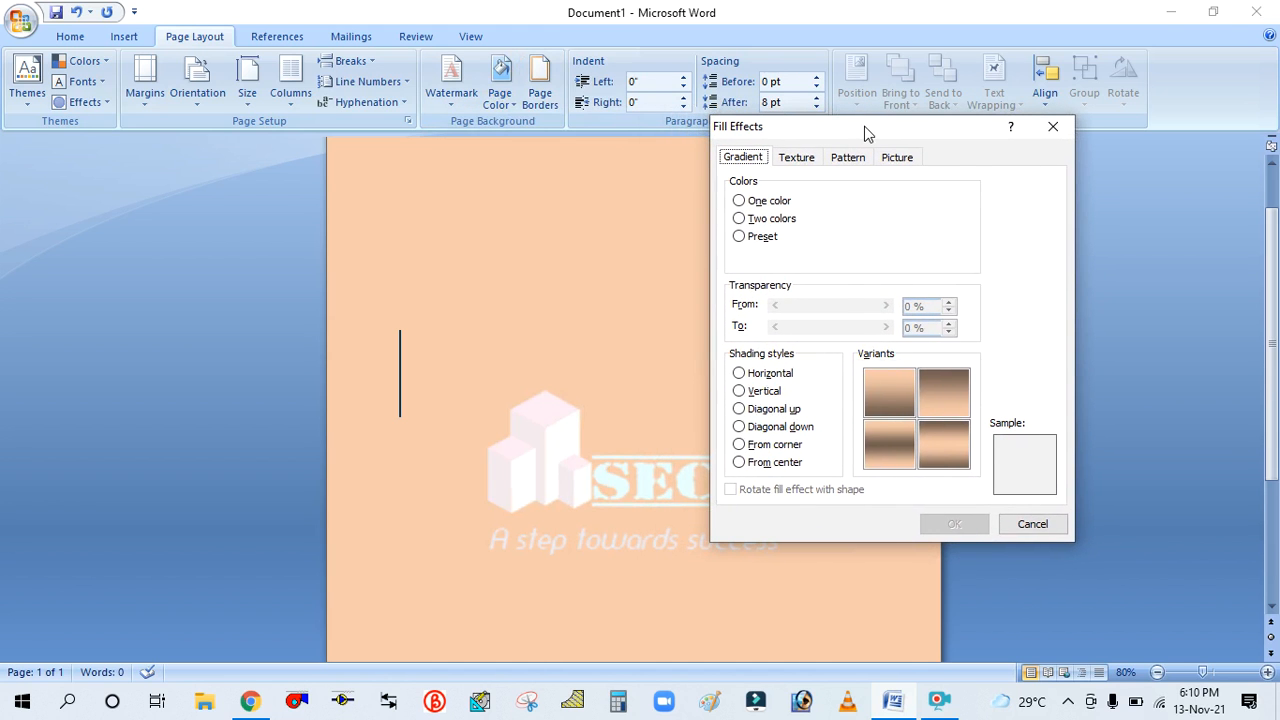
left_click(739, 201)
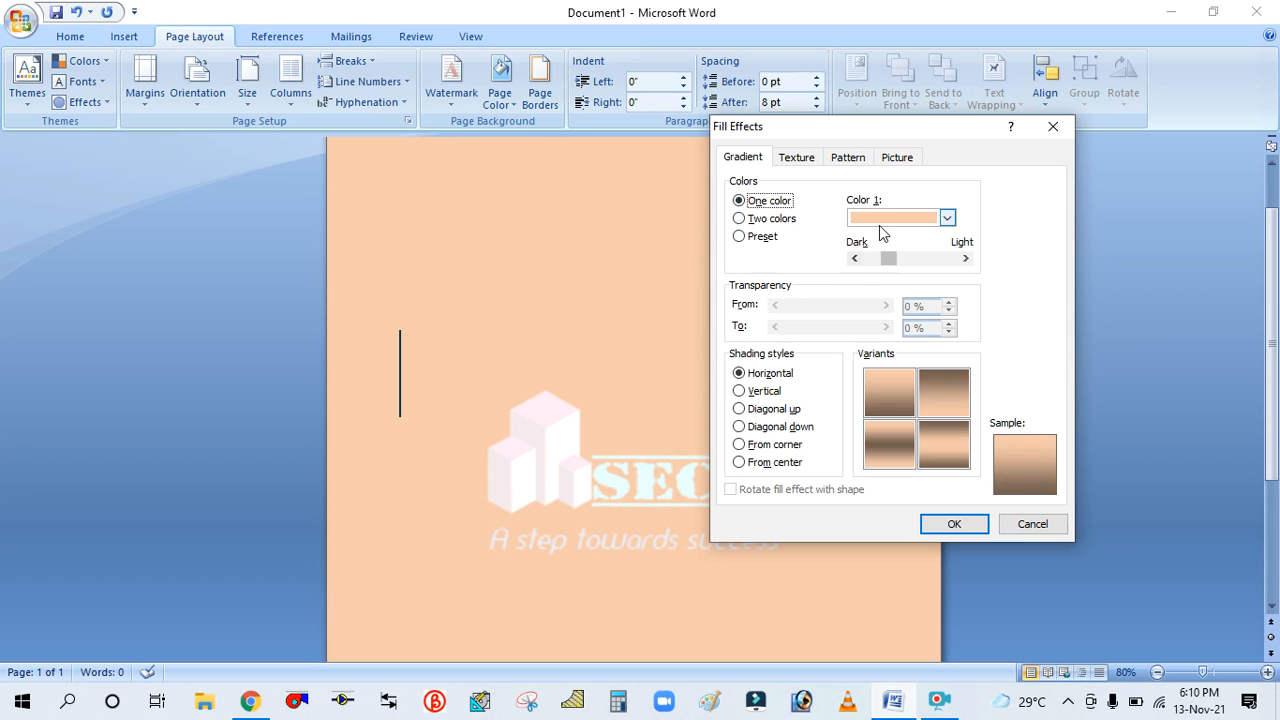
left_click(742, 219)
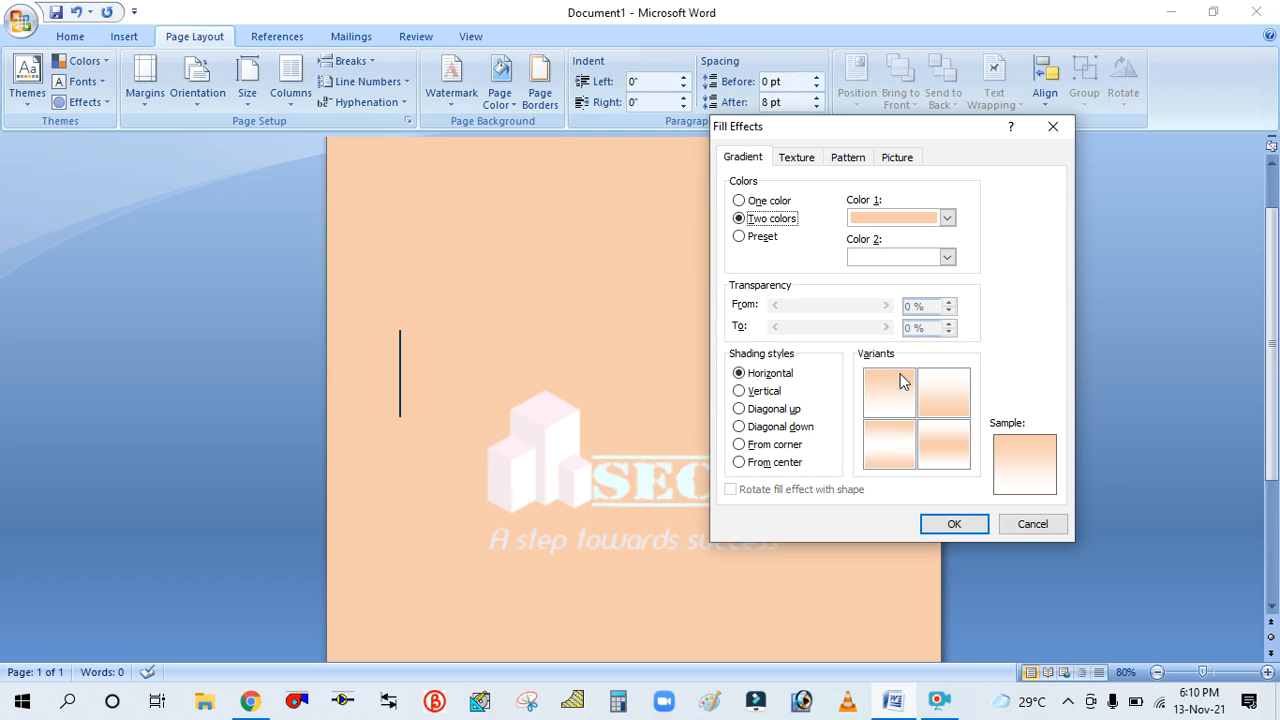
left_click(945, 258)
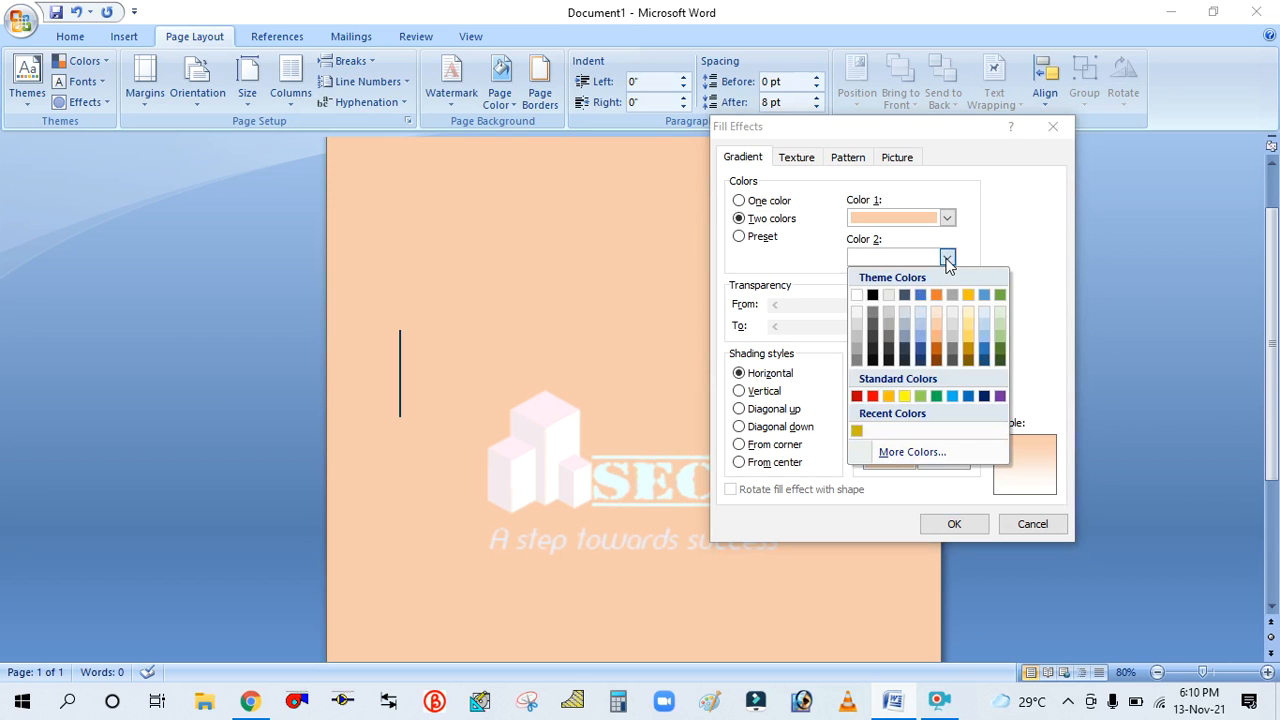
left_click(921, 294)
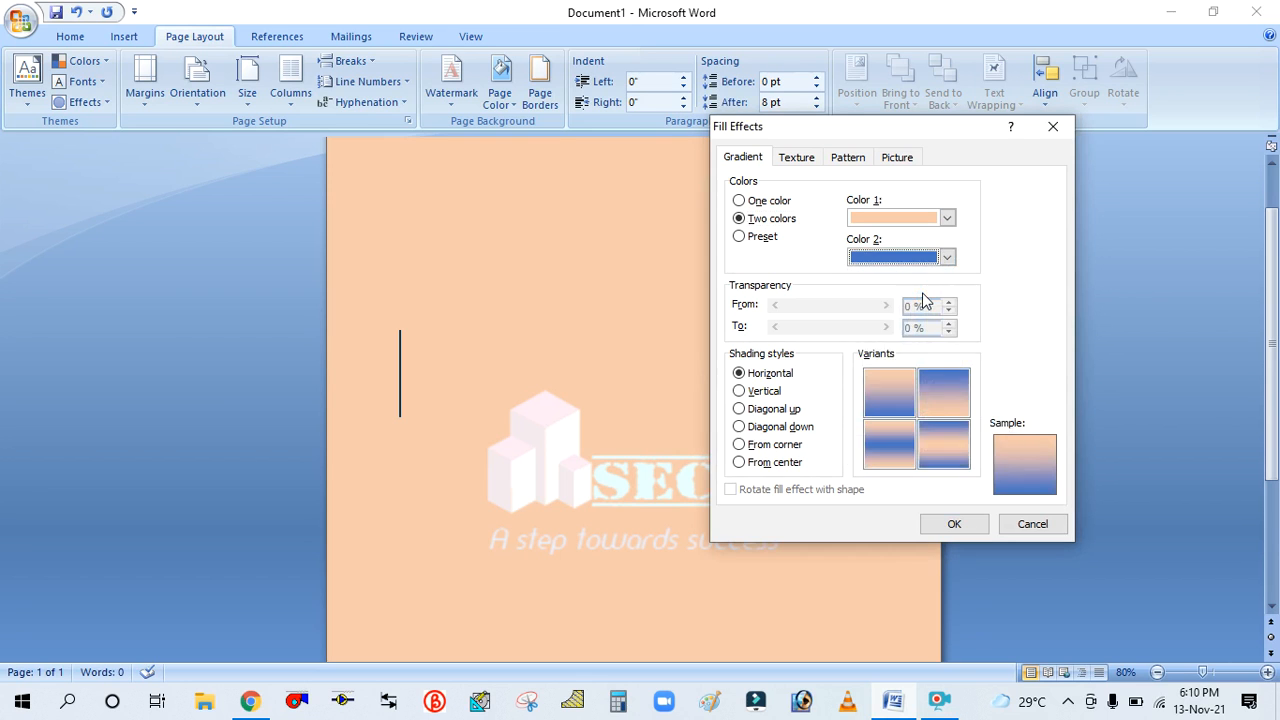
left_click(946, 258)
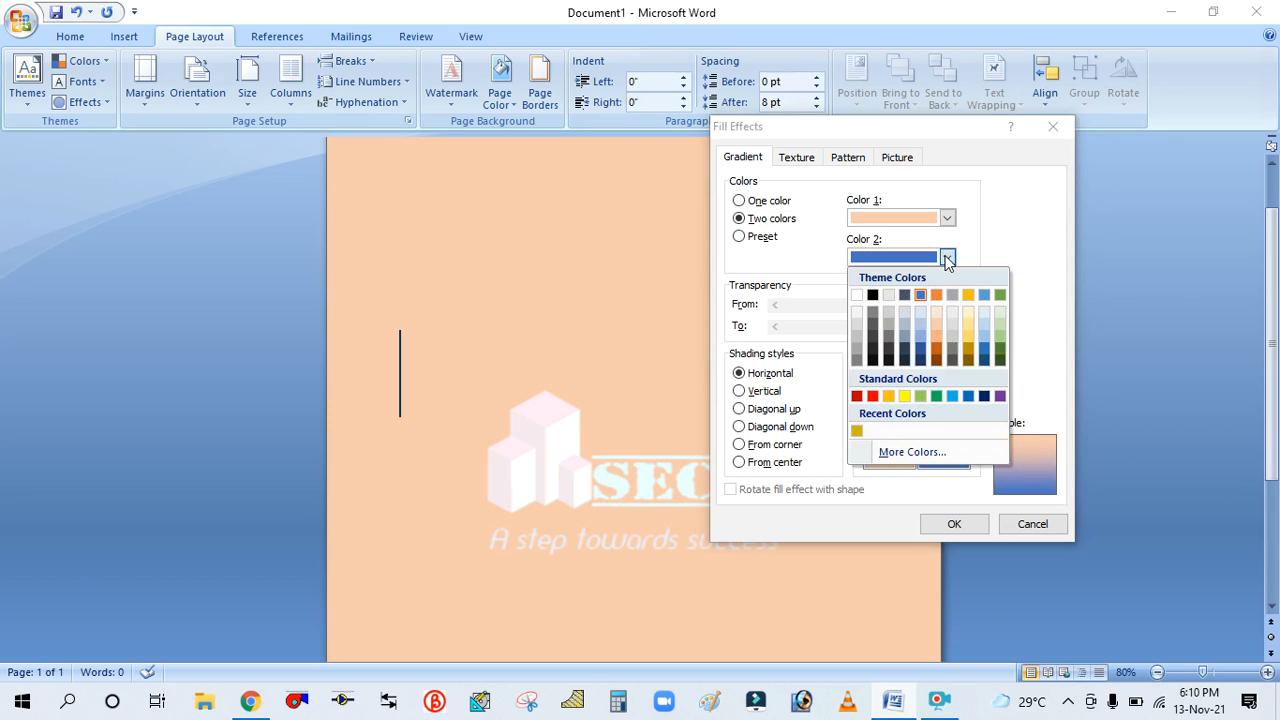
left_click(981, 322)
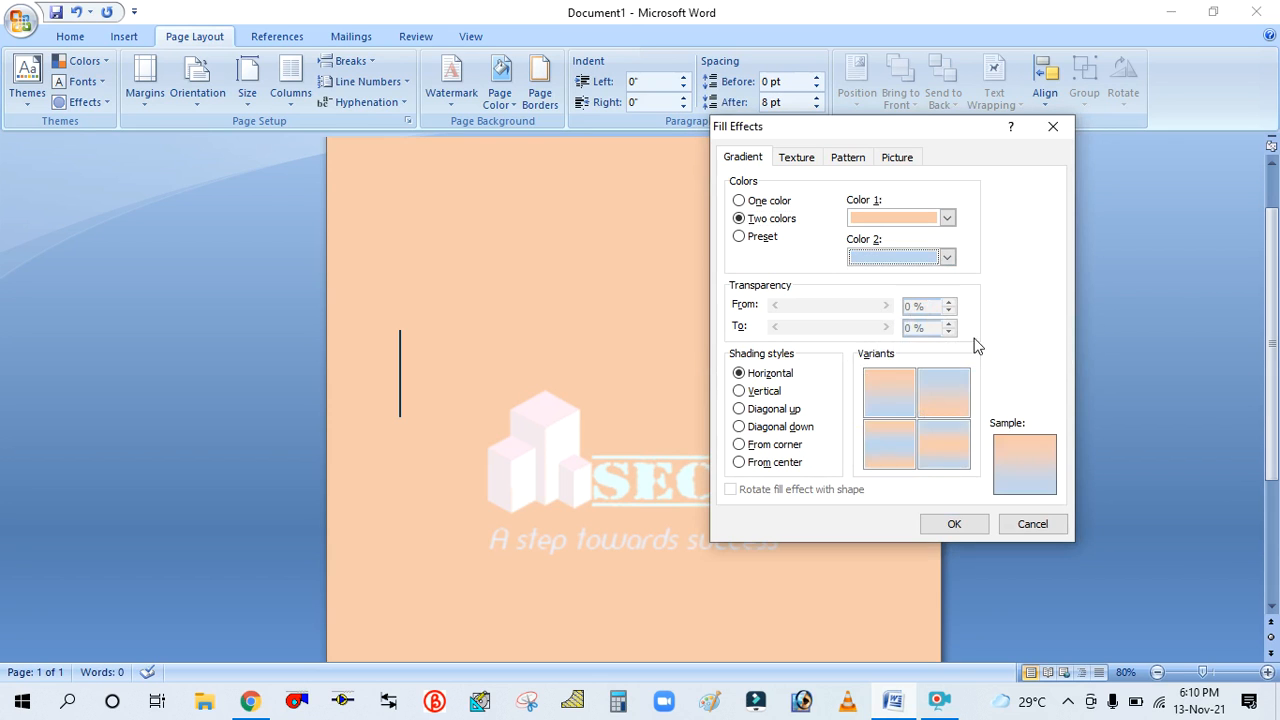
left_click(955, 525)
scroll(838, 371, "down", 5)
scroll(843, 370, "up", 6)
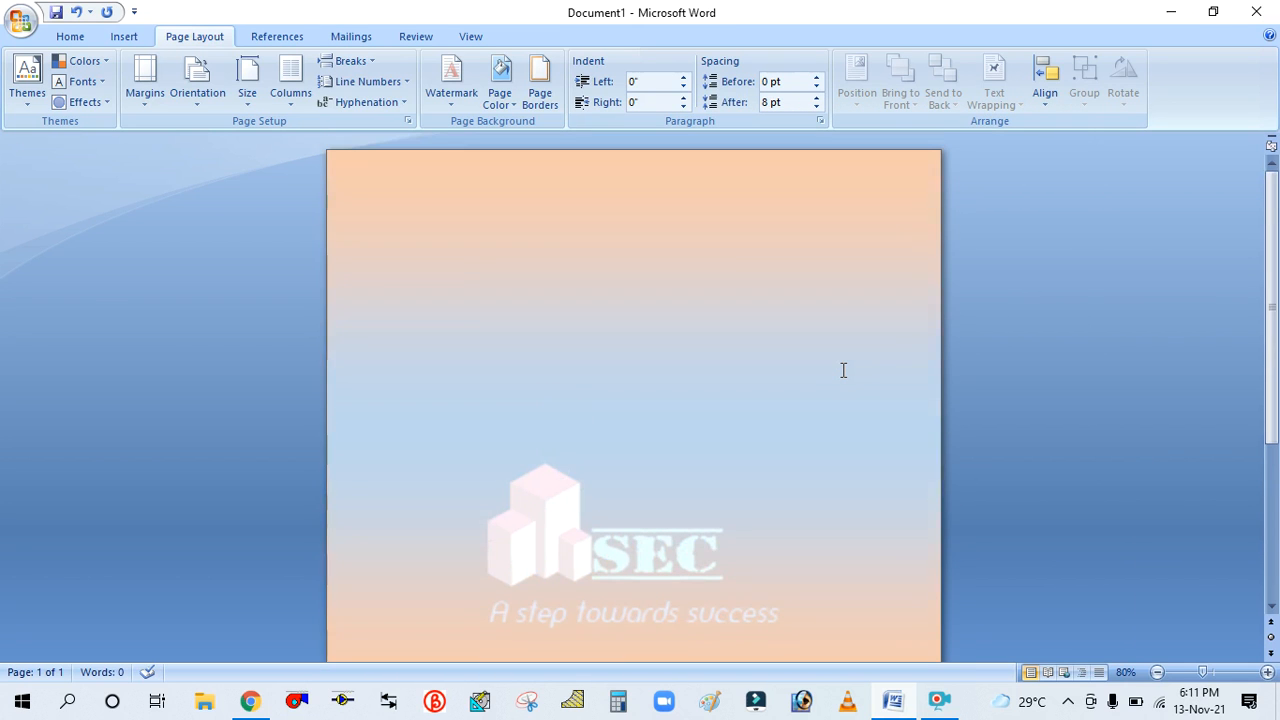
Examine the two-color horizontal gradient background across the whole page
scroll(843, 370, "down", 5)
scroll(838, 368, "down", 1)
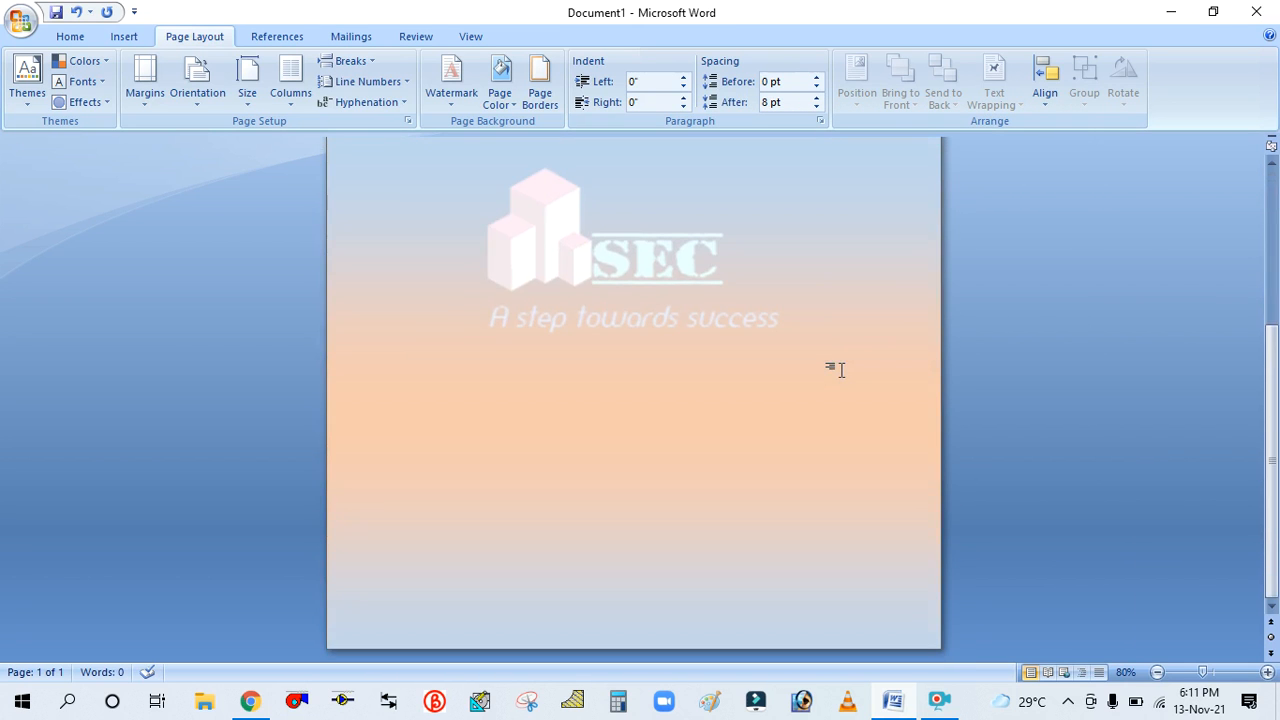
scroll(820, 343, "up", 5)
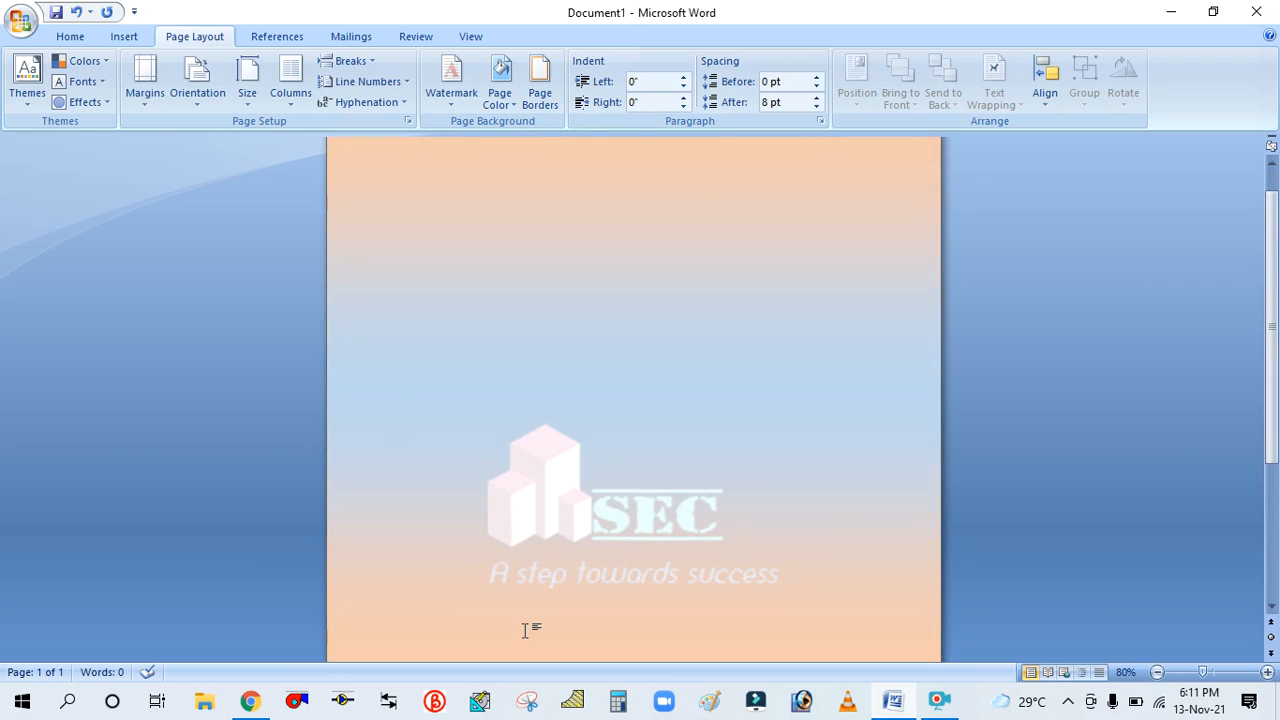
scroll(606, 363, "down", 4)
scroll(514, 512, "down", 2)
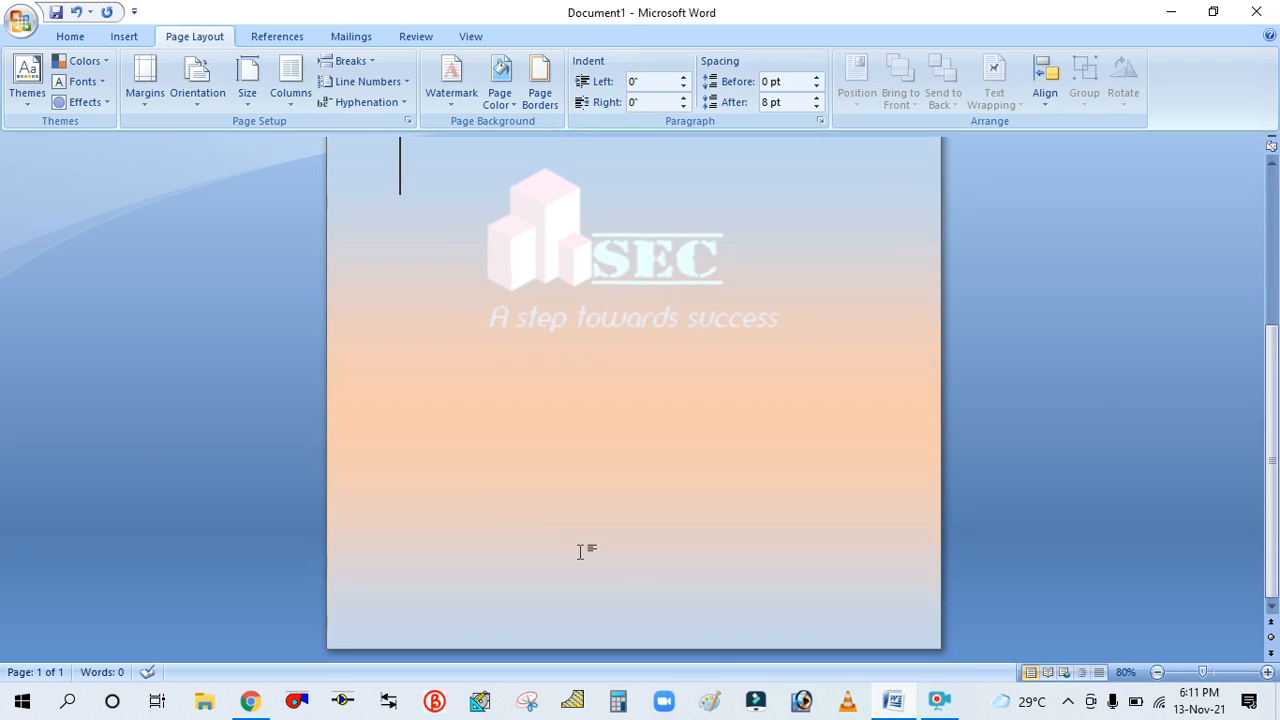
scroll(583, 549, "up", 7)
scroll(428, 305, "down", 3)
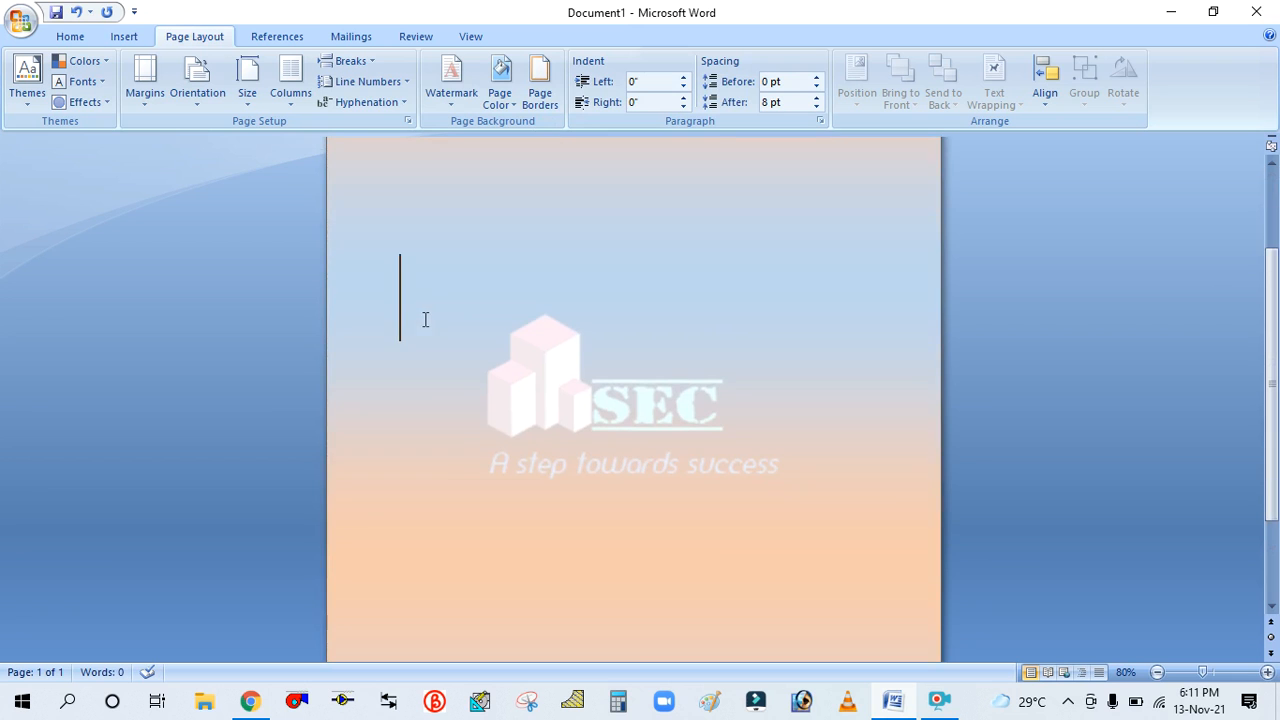
Reopen the gradient fill effects and set the two gradient colors to blue and light green
left_click(517, 106)
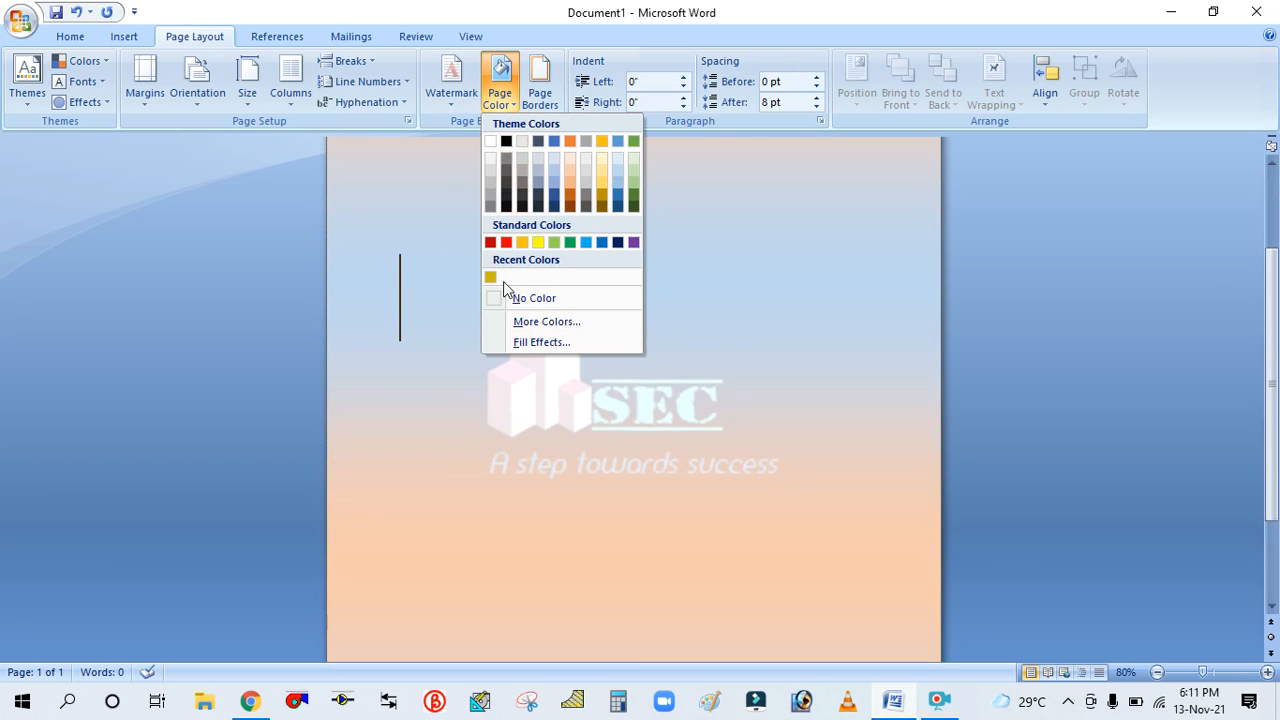
left_click(548, 346)
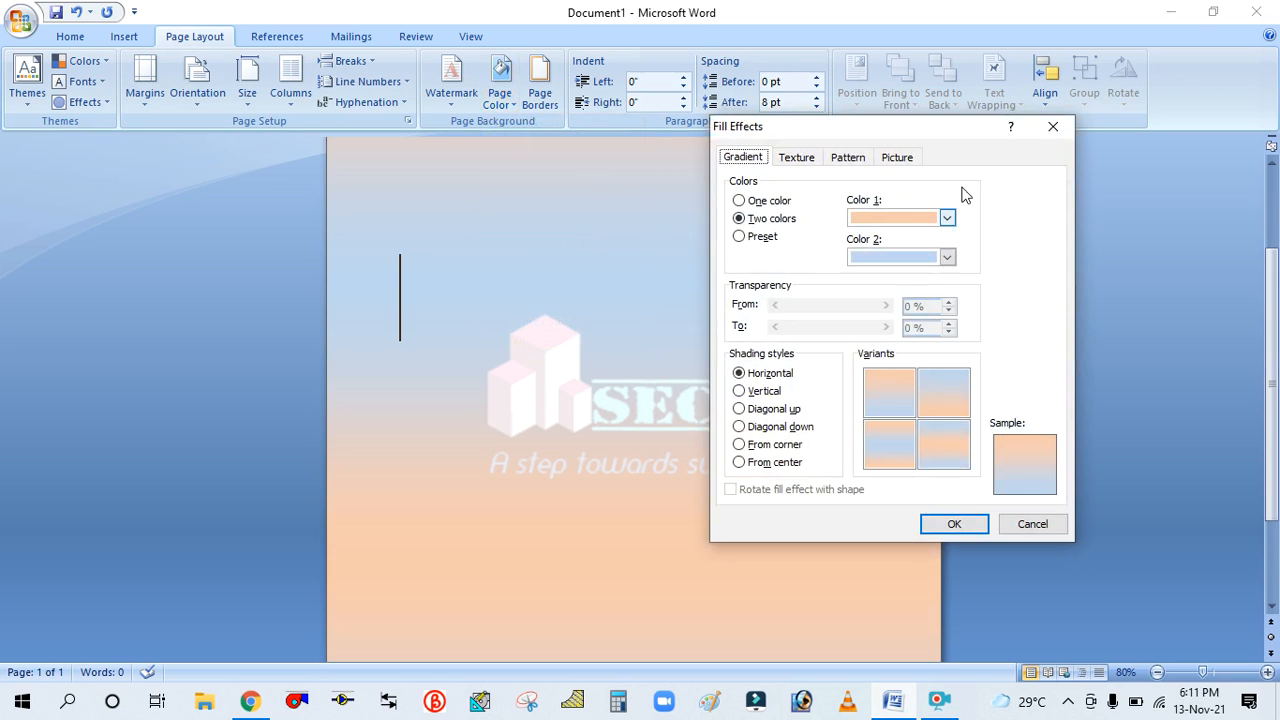
left_click(930, 218)
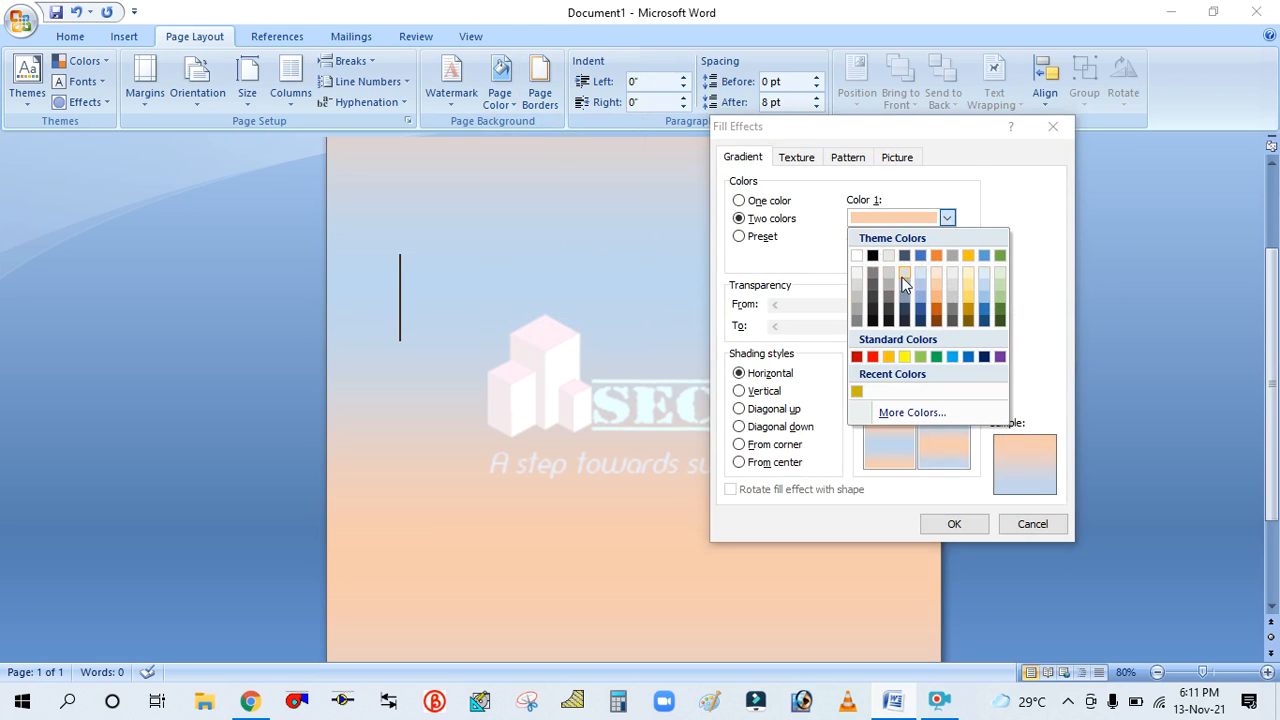
left_click(983, 256)
left_click(946, 258)
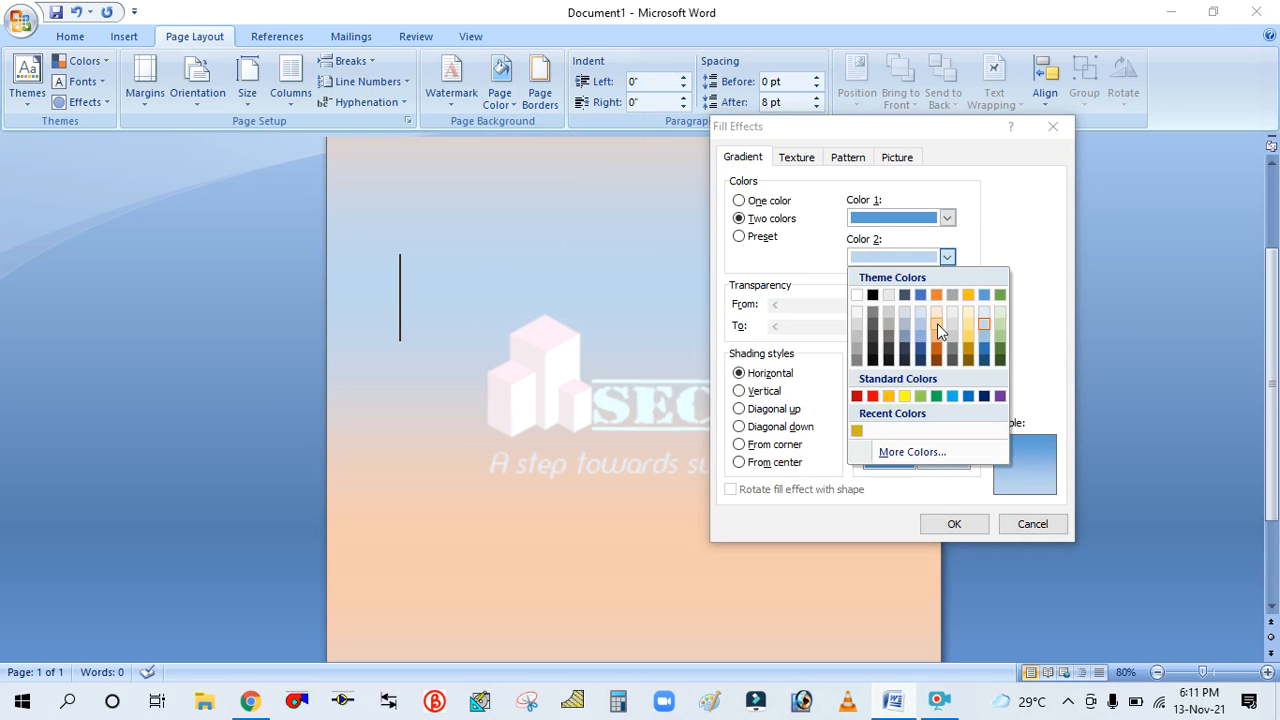
left_click(920, 396)
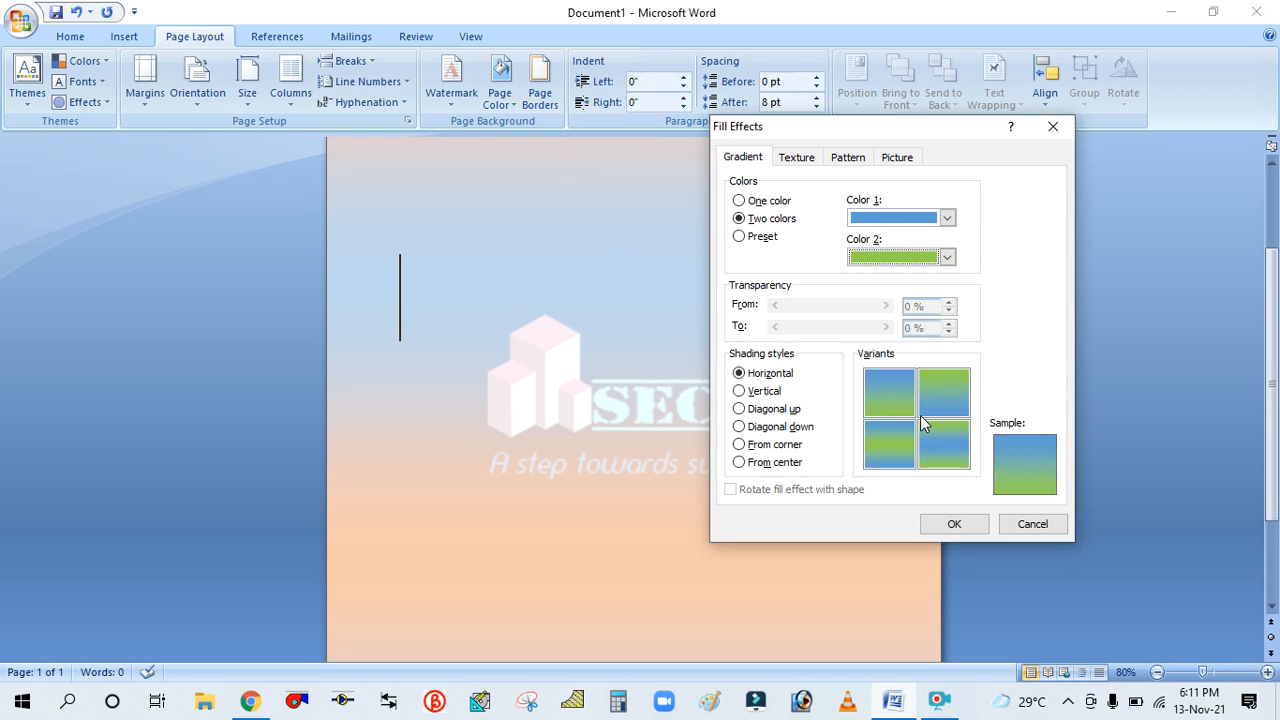
Preview the shading styles and apply the blue-green gradient with the Diagonal up shading style
left_click(740, 392)
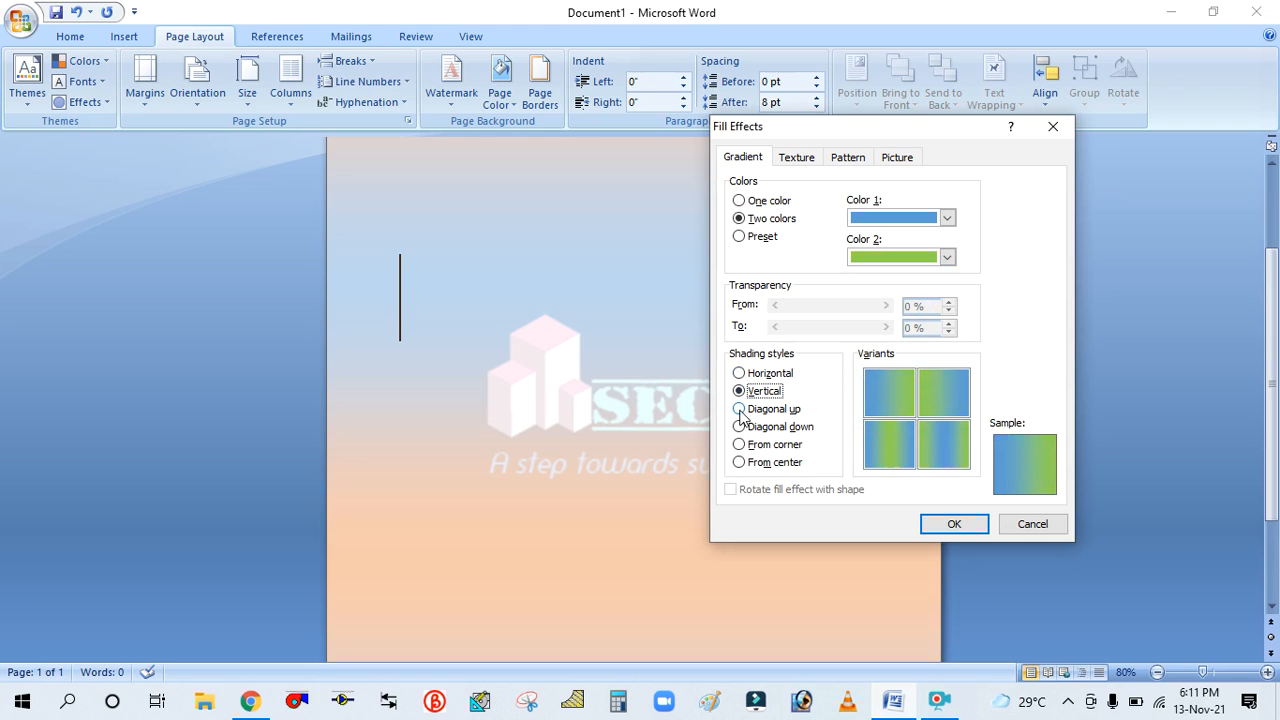
left_click(739, 410)
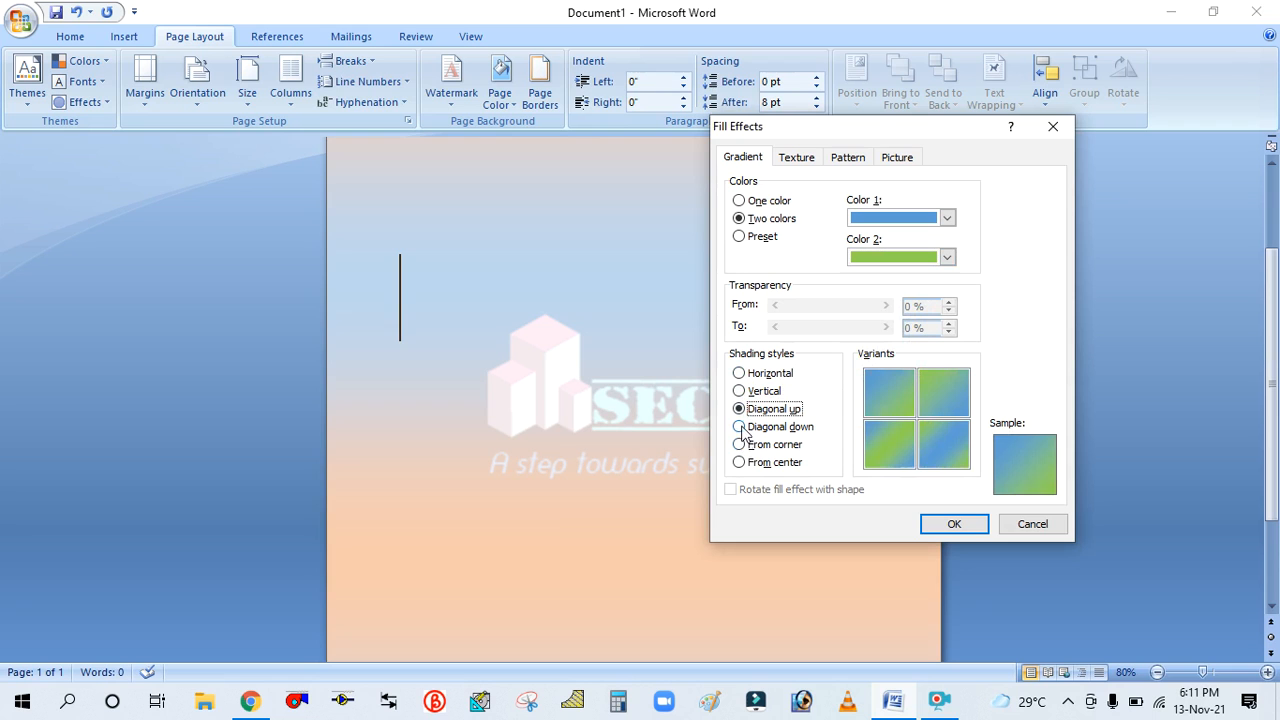
left_click(740, 427)
left_click(740, 446)
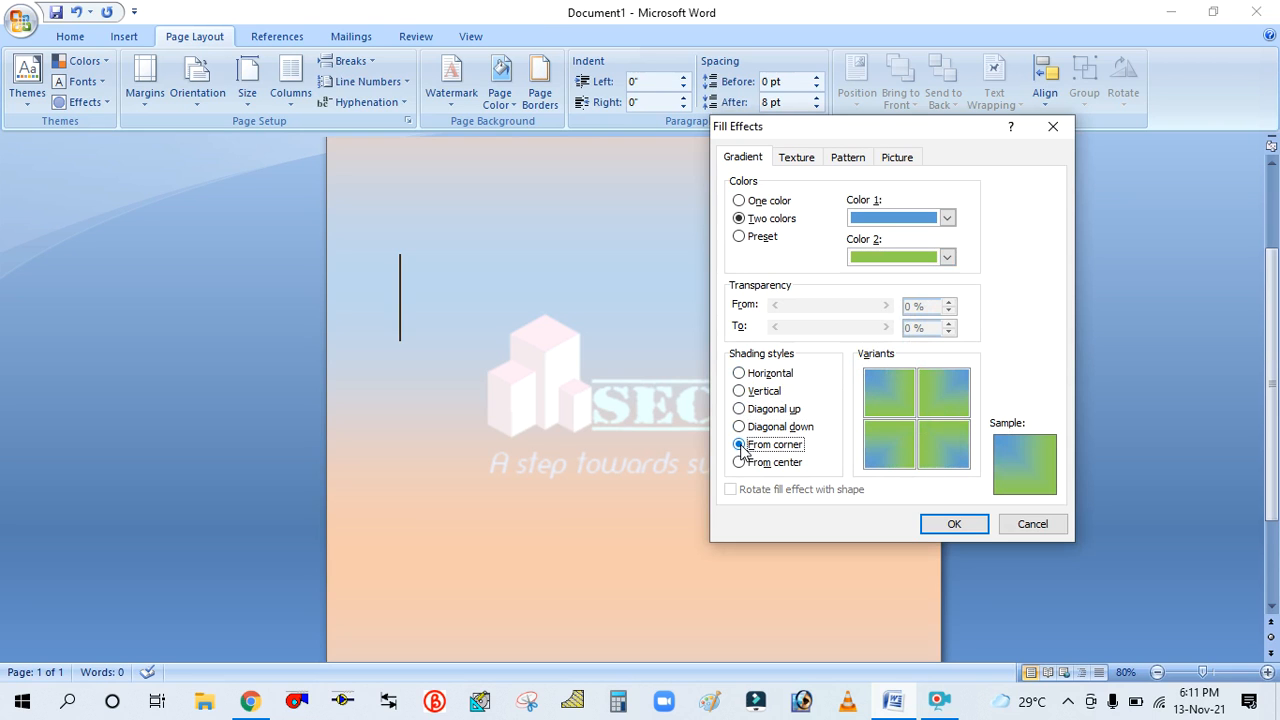
left_click(740, 463)
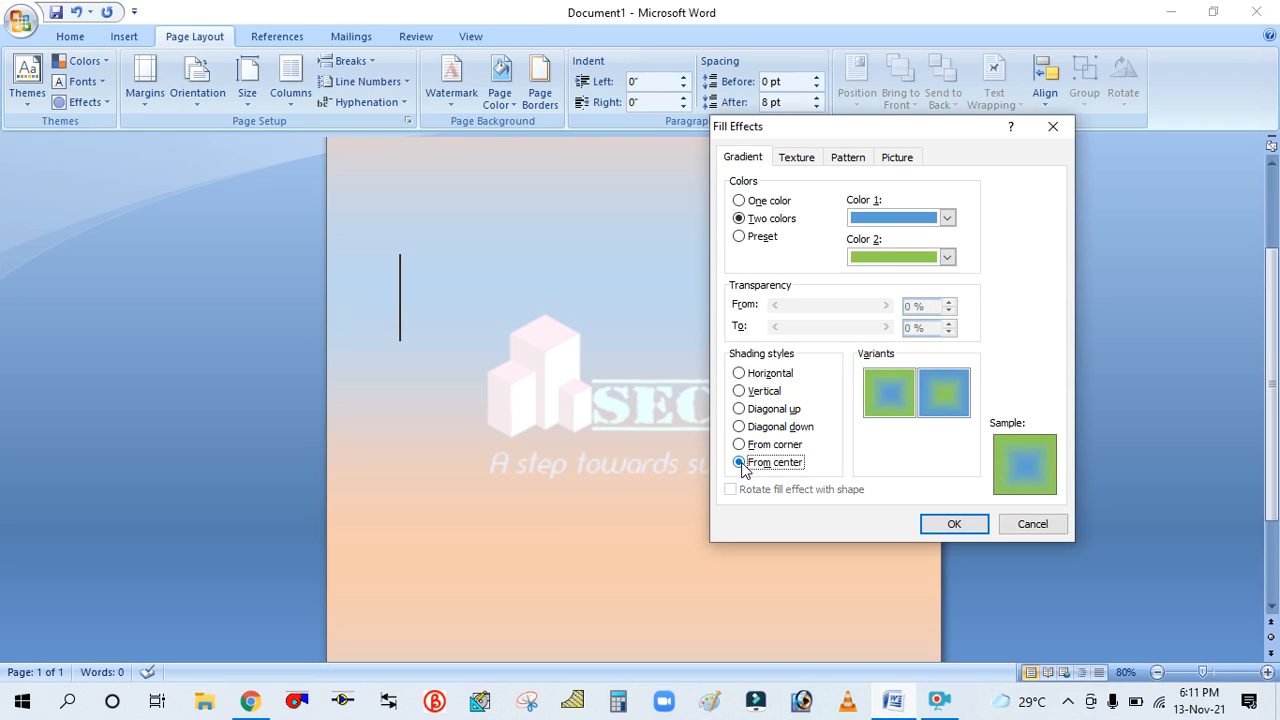
left_click(740, 410)
left_click(740, 391)
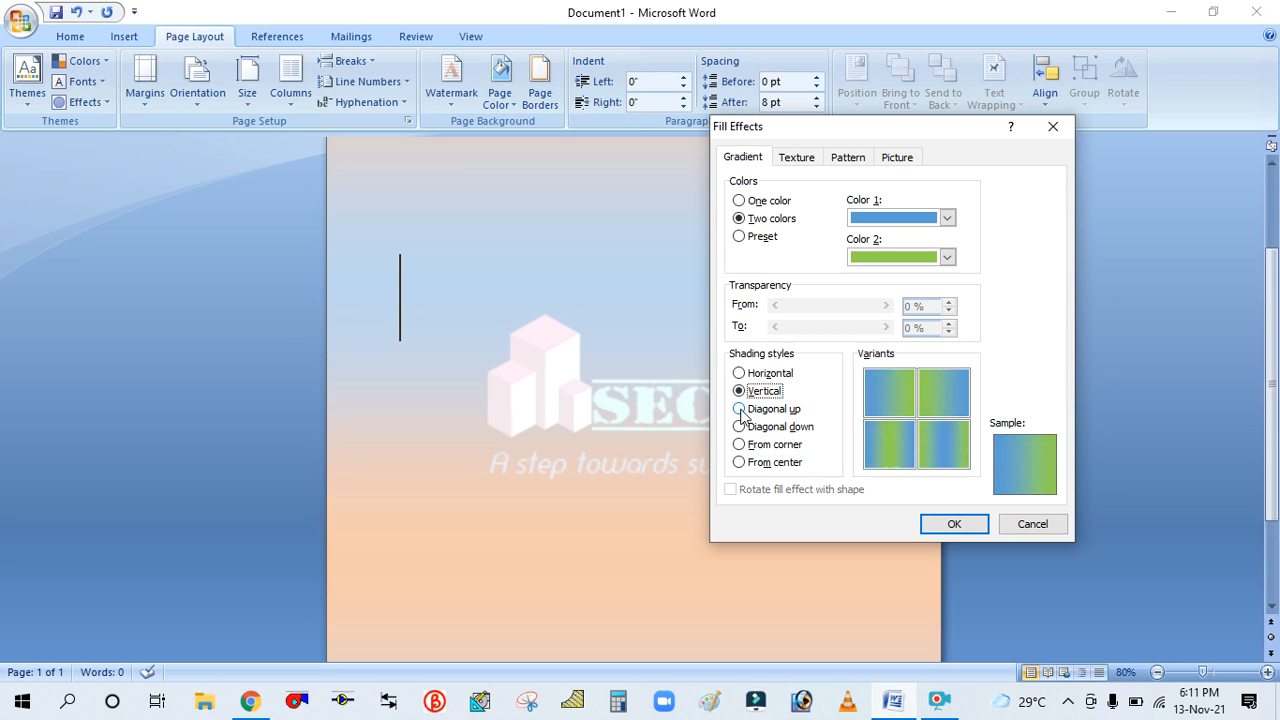
left_click(740, 410)
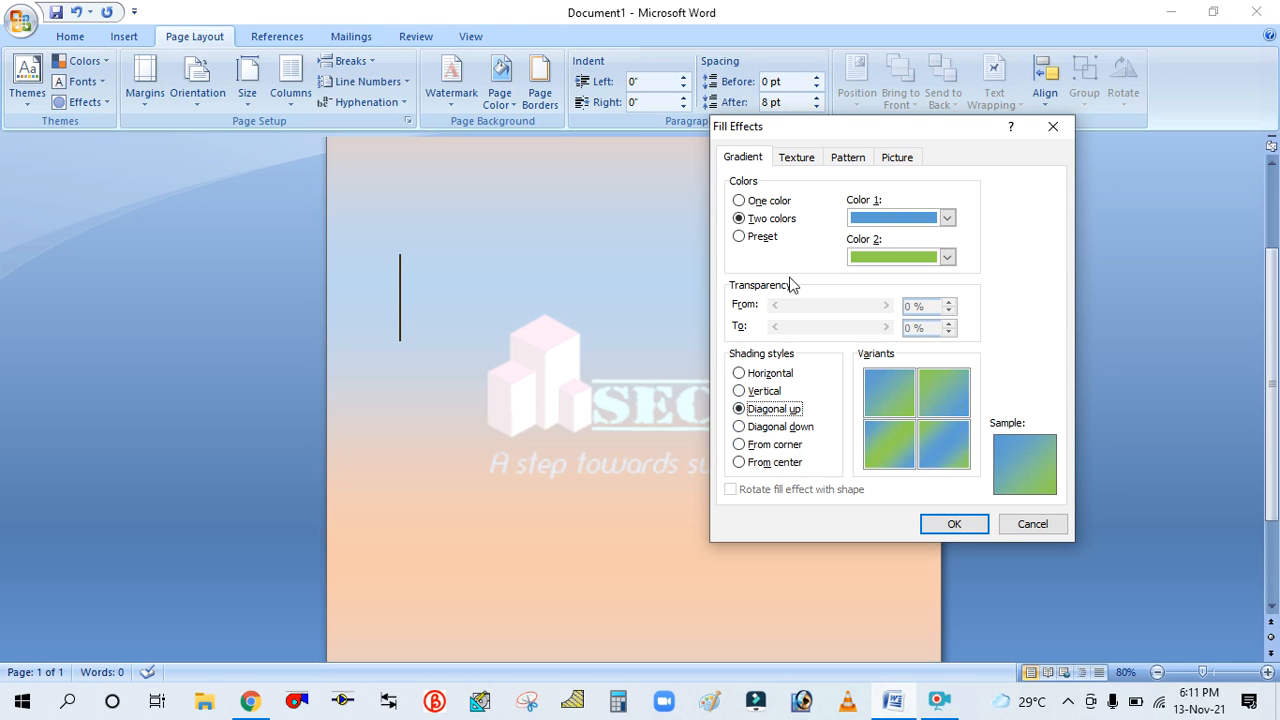
left_click(952, 525)
Examine the diagonal blue-green gradient background across the page
scroll(786, 395, "down", 3)
scroll(783, 395, "up", 5)
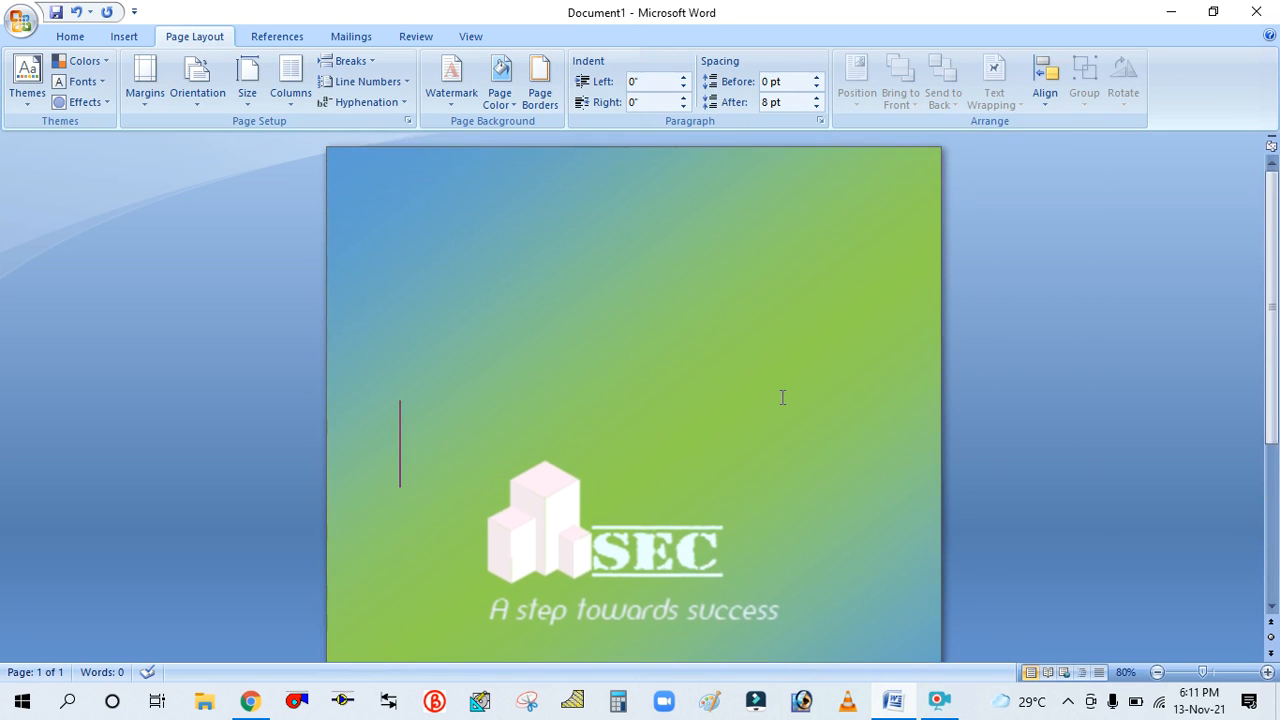
scroll(543, 320, "down", 5)
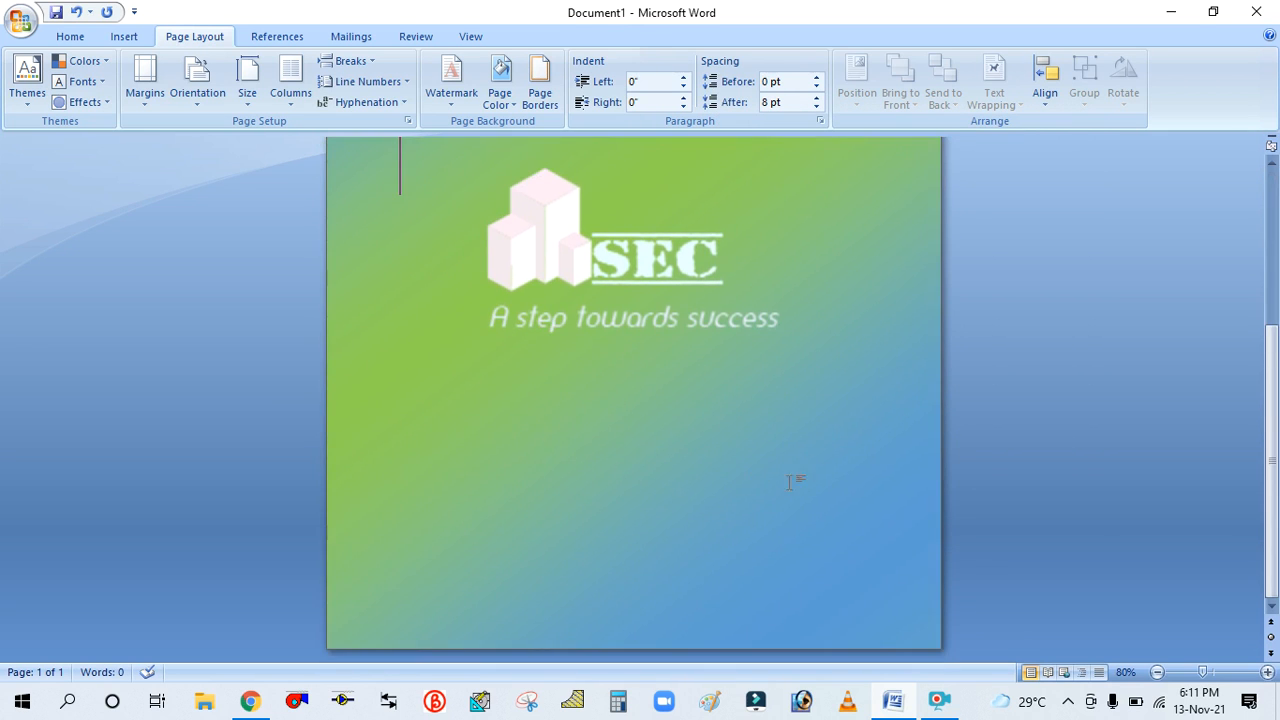
scroll(658, 462, "up", 4)
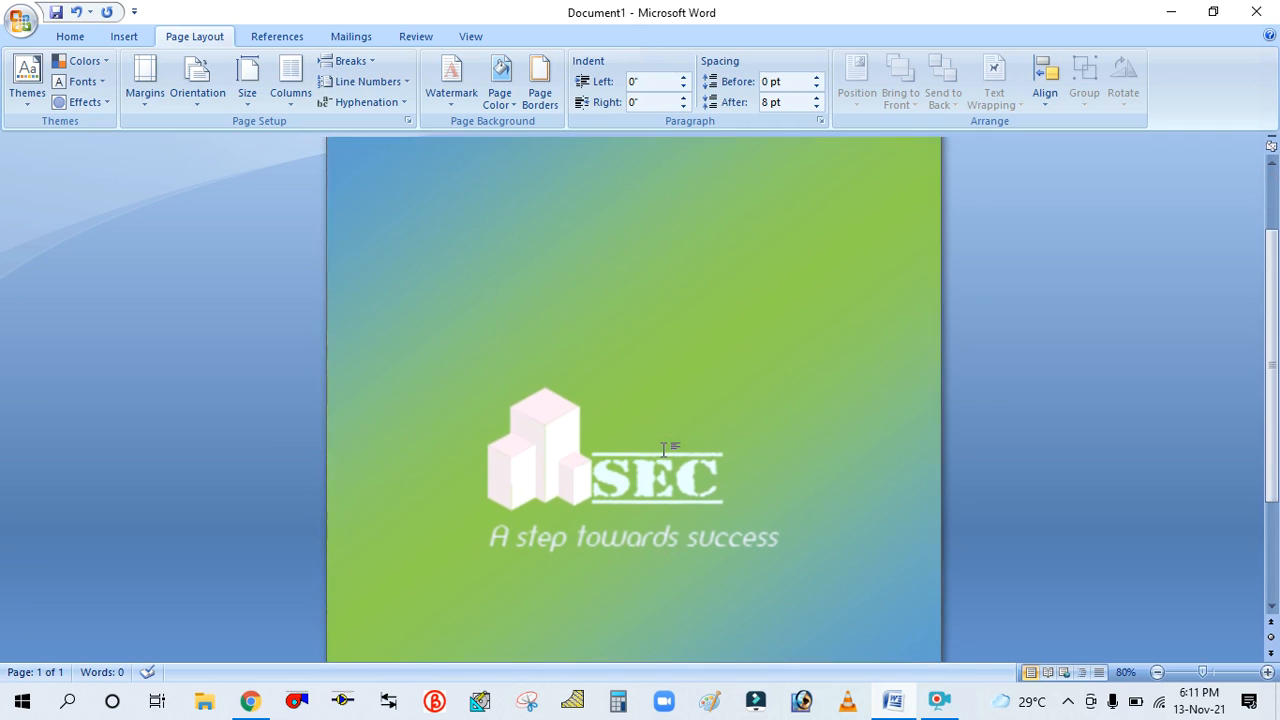
scroll(491, 240, "down", 1)
scroll(491, 258, "down", 2)
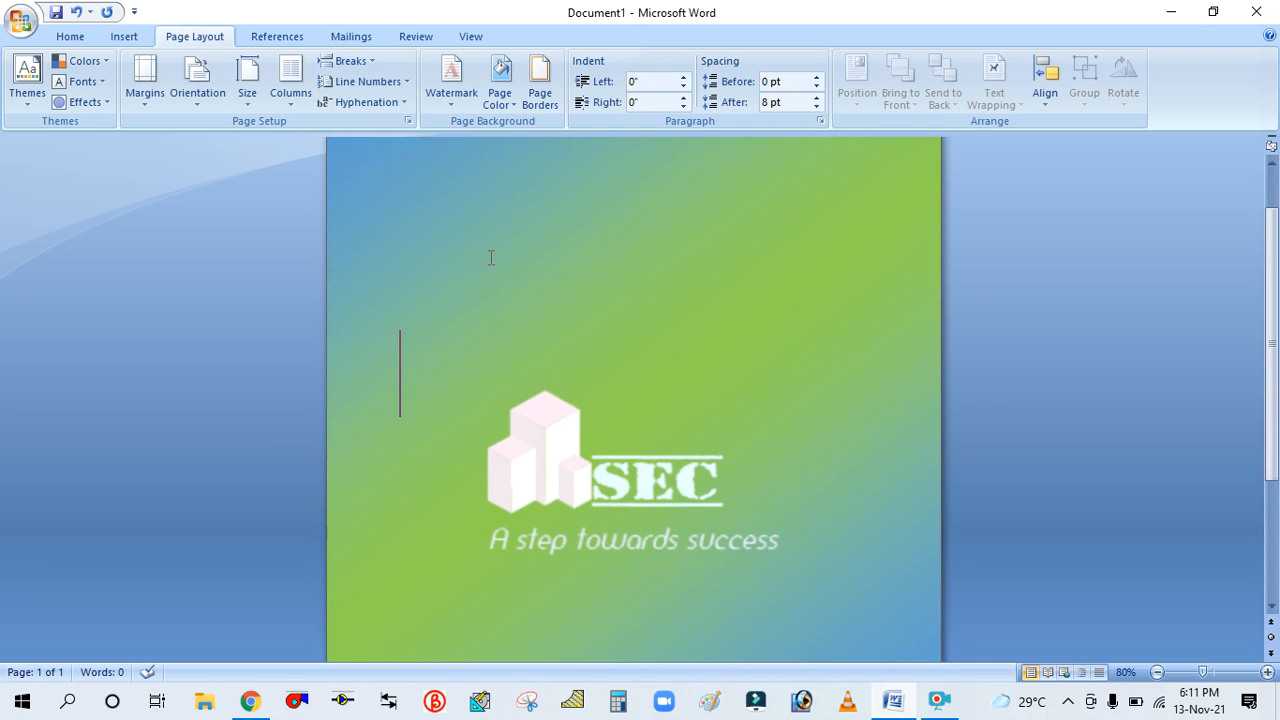
scroll(660, 515, "down", 5)
scroll(678, 515, "up", 4)
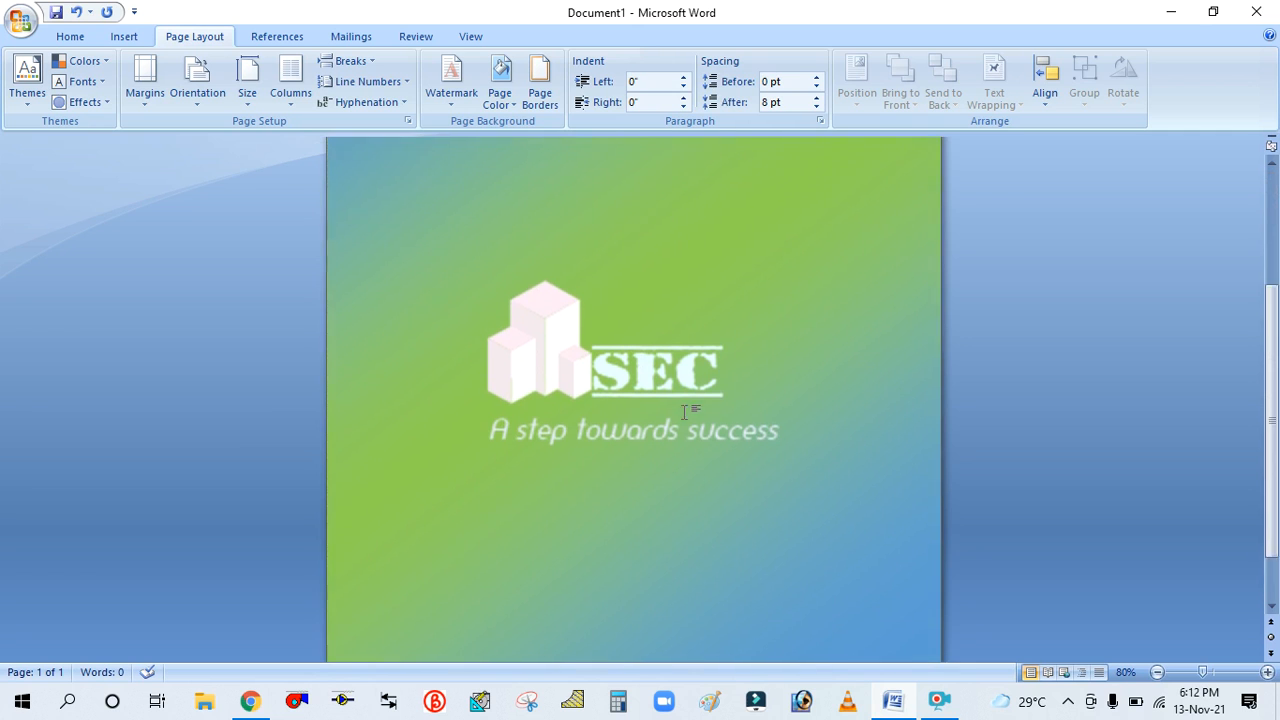
Change the gradient's second color to red and apply it with the Diagonal down shading style
left_click(496, 104)
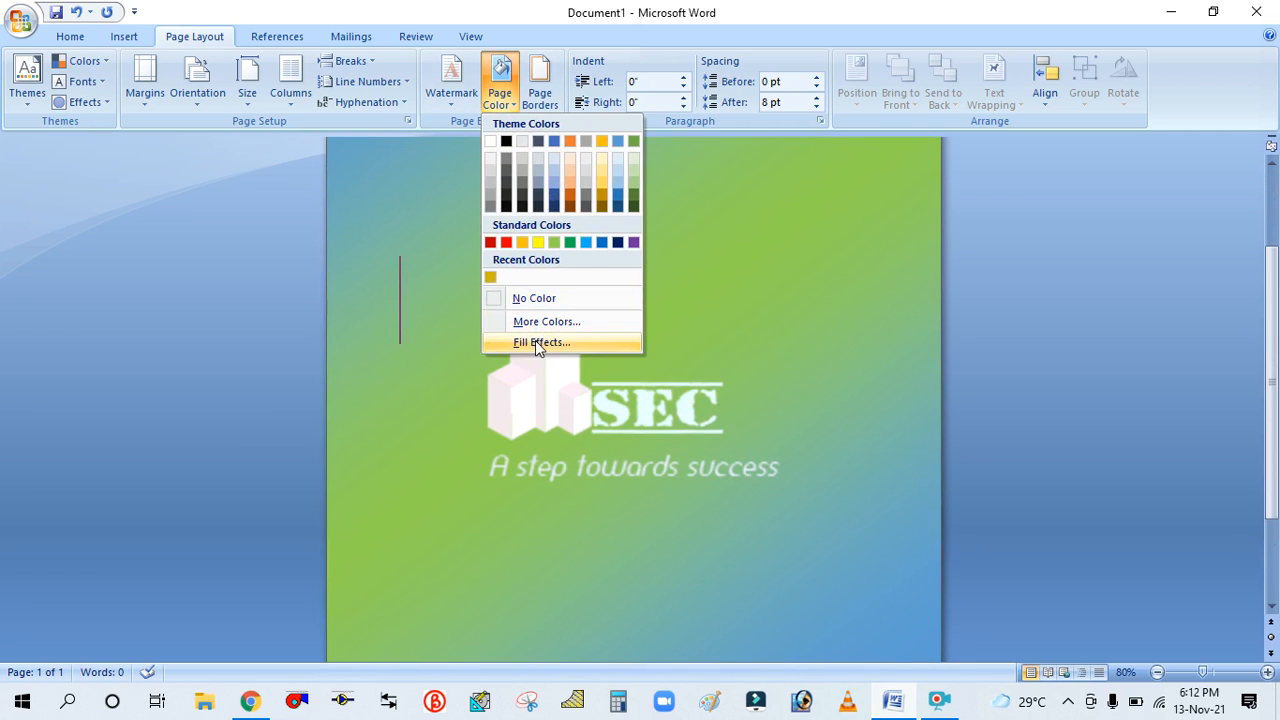
left_click(537, 341)
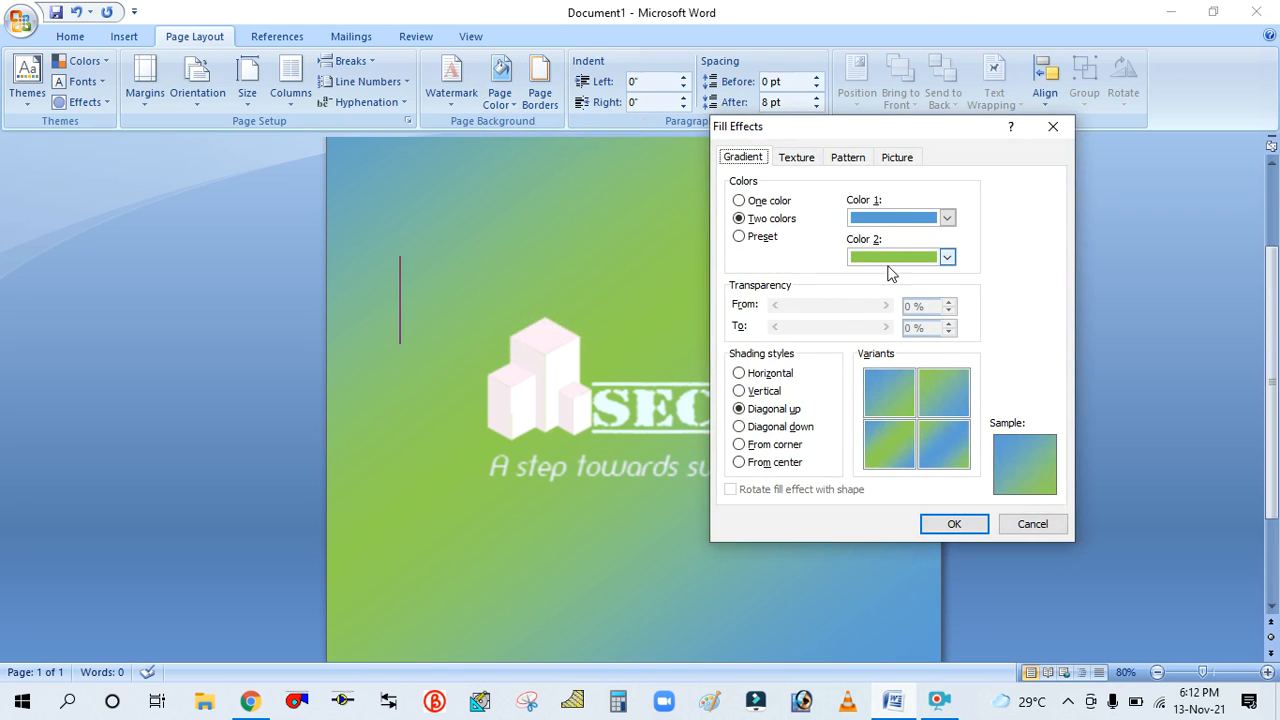
left_click(740, 427)
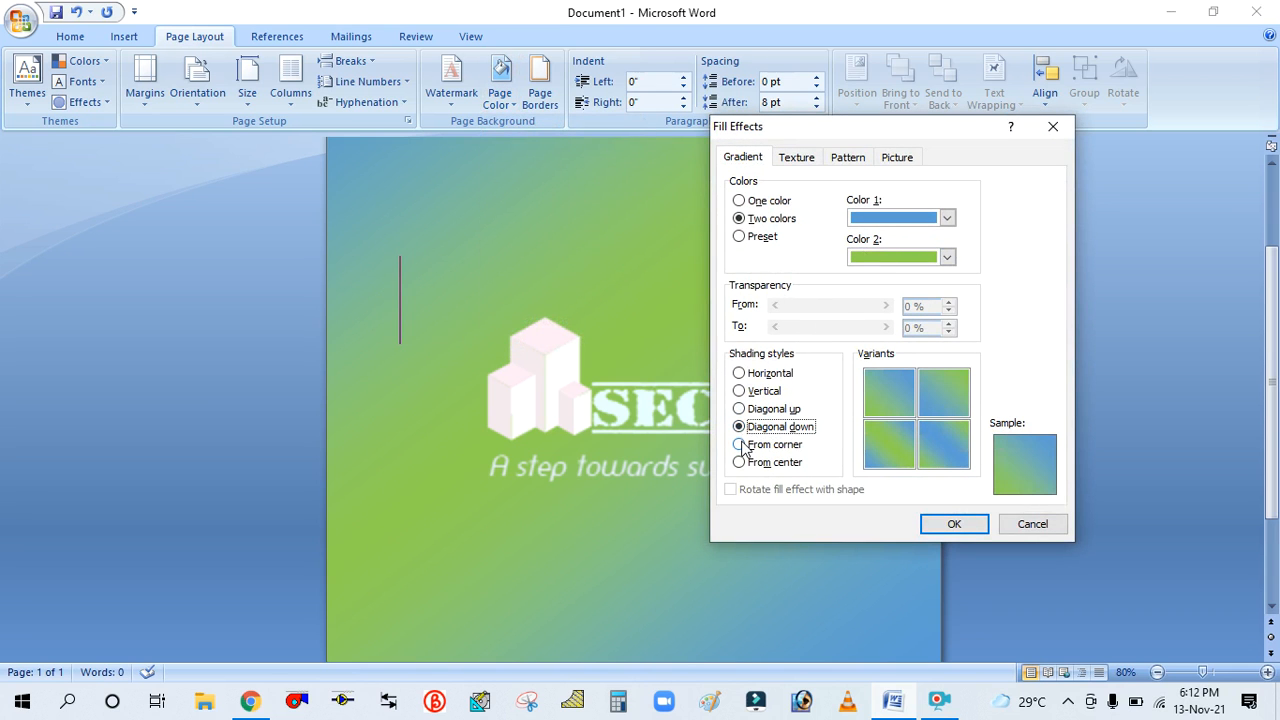
left_click(740, 445)
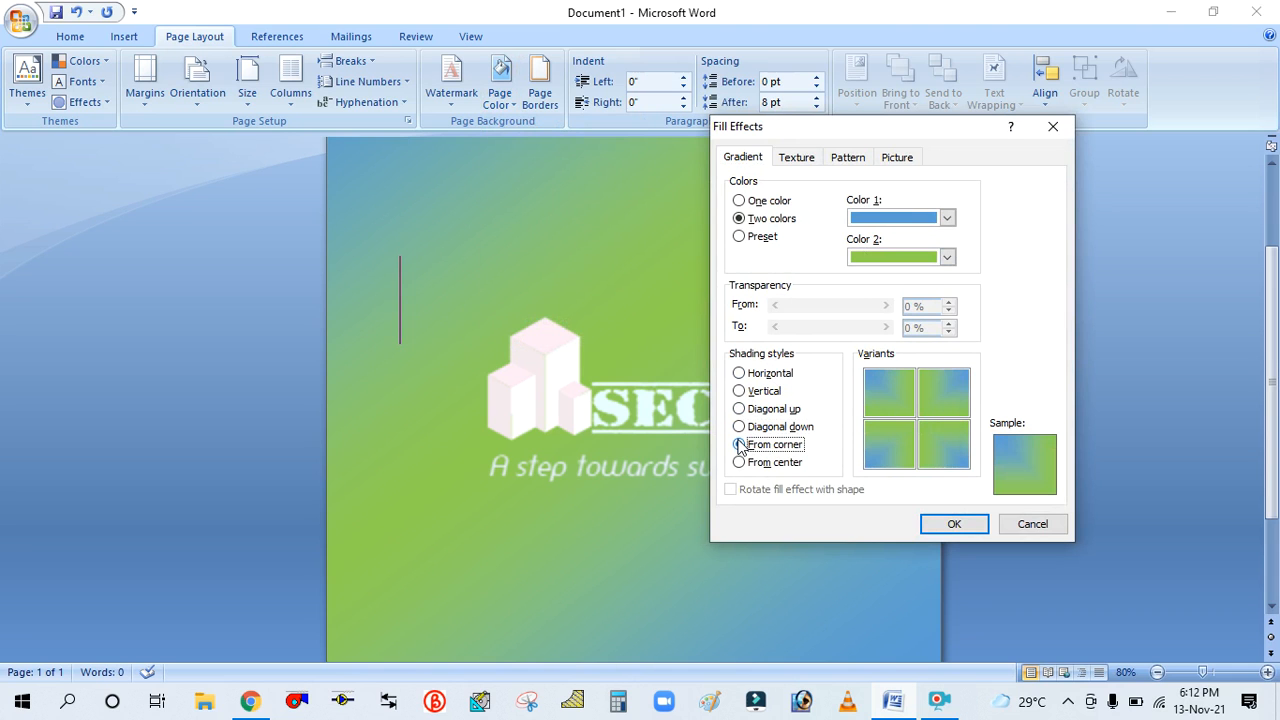
left_click(948, 258)
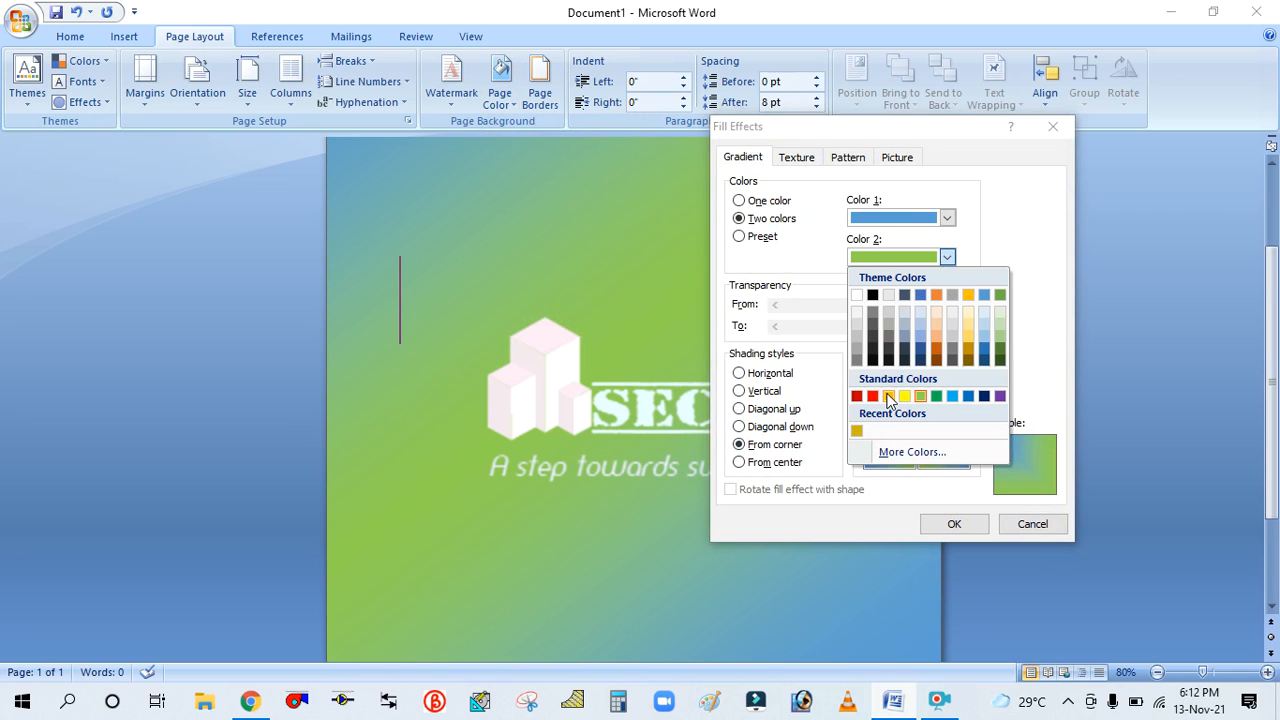
left_click(888, 396)
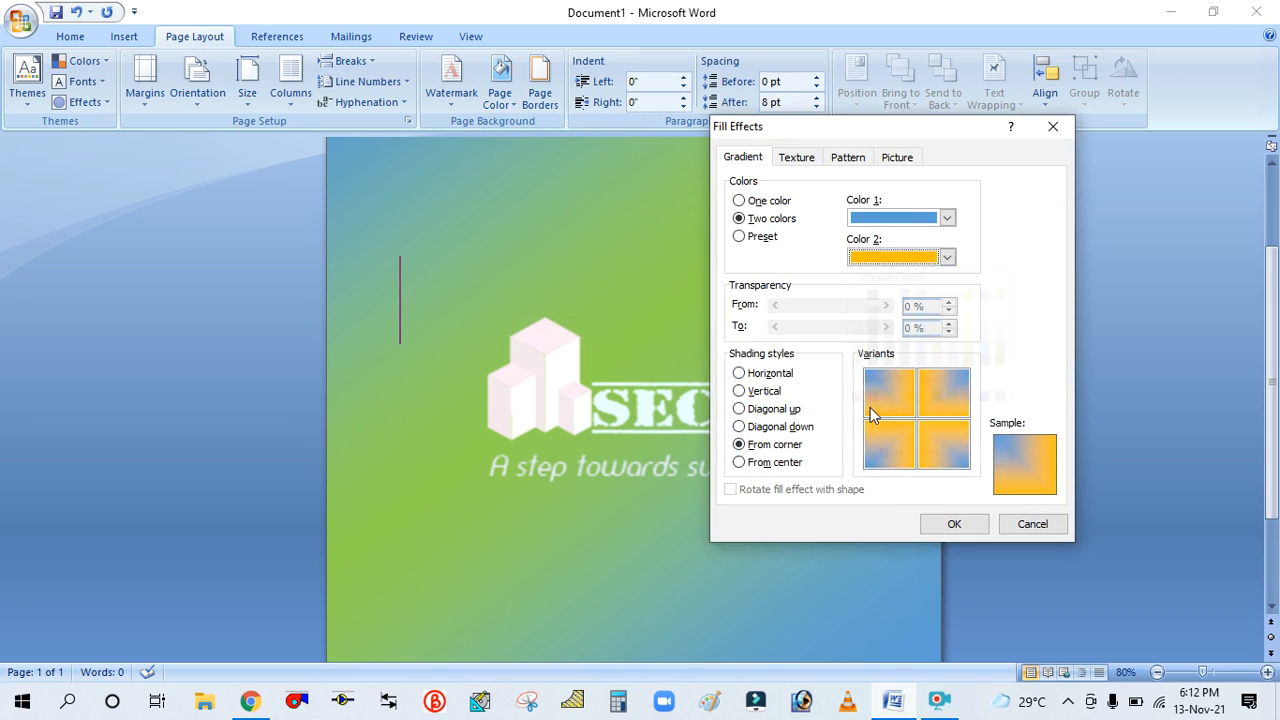
left_click(948, 258)
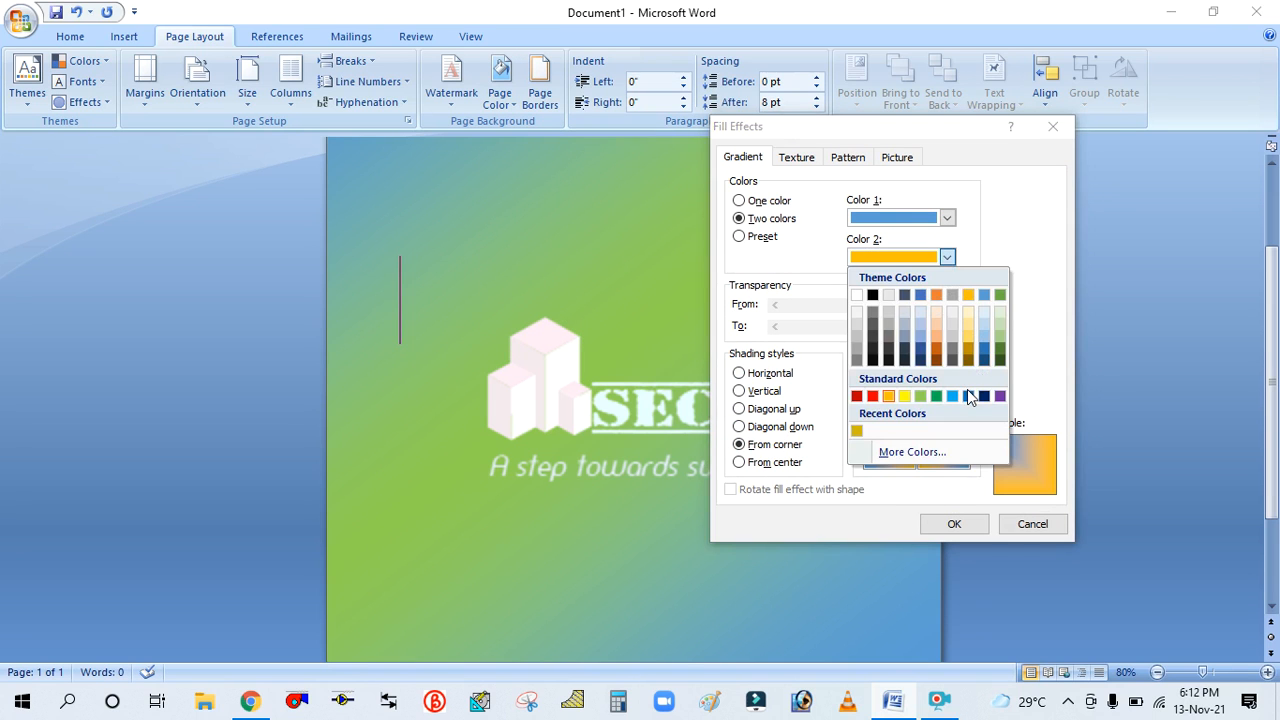
left_click(872, 396)
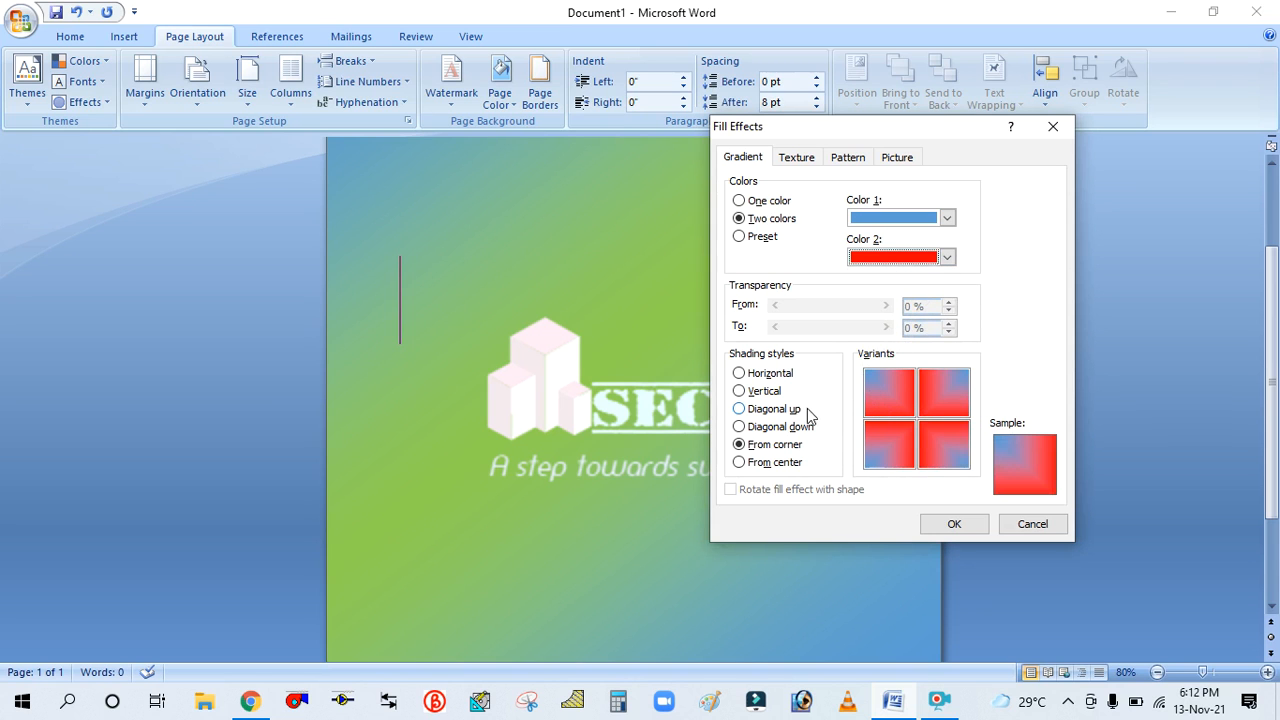
left_click(742, 427)
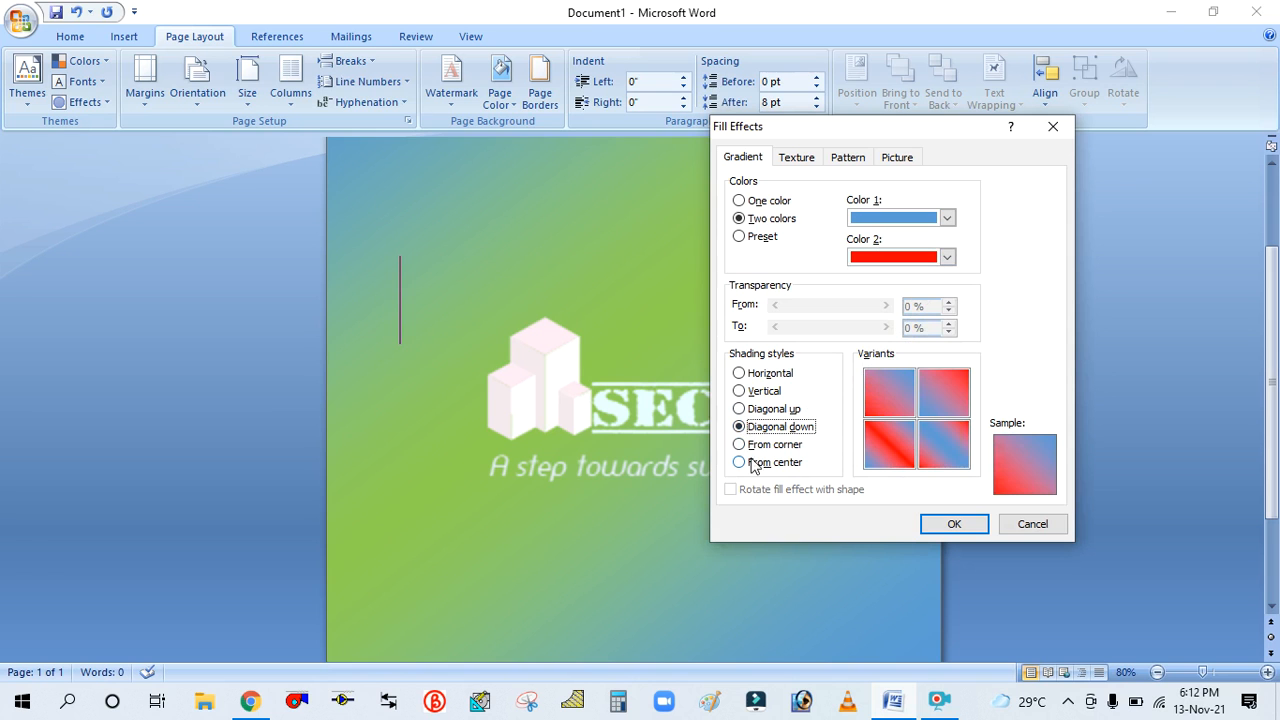
left_click(938, 518)
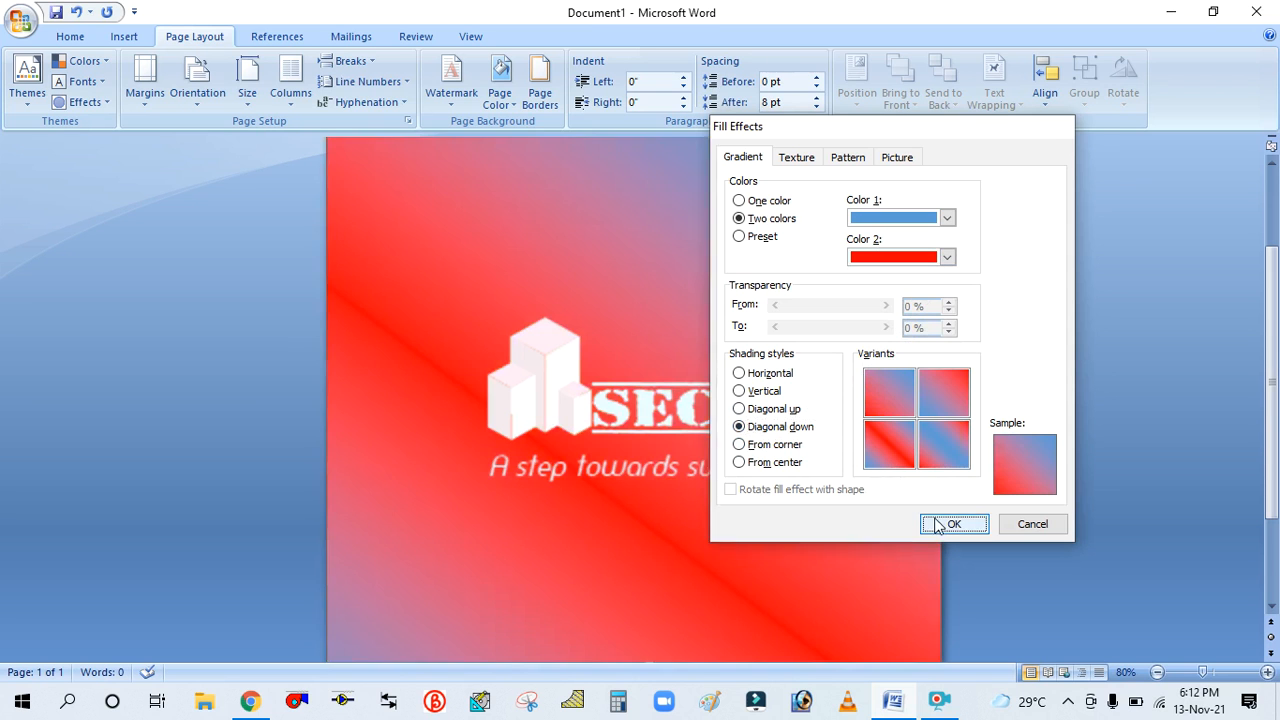
Switch the page gradient to the Daybreak preset, previewing Late Sunset and Nightfall first
scroll(754, 366, "down", 3)
scroll(729, 338, "up", 5)
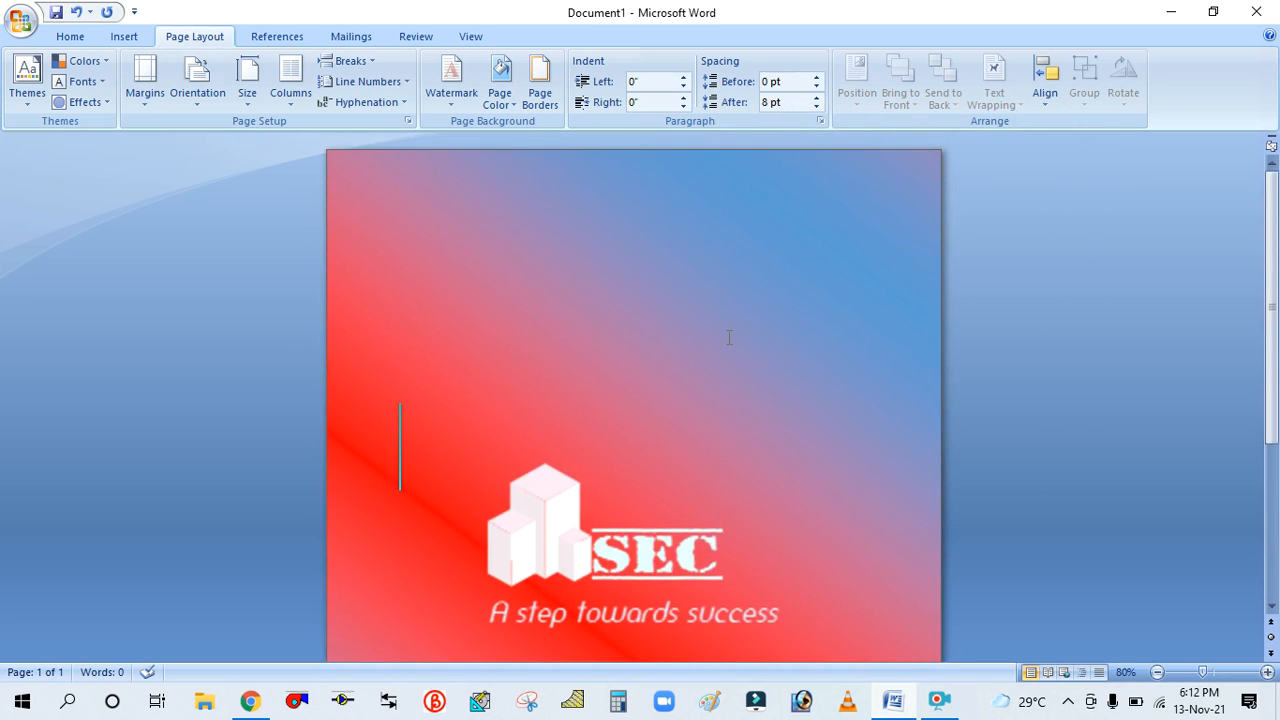
scroll(729, 338, "down", 3)
left_click(500, 104)
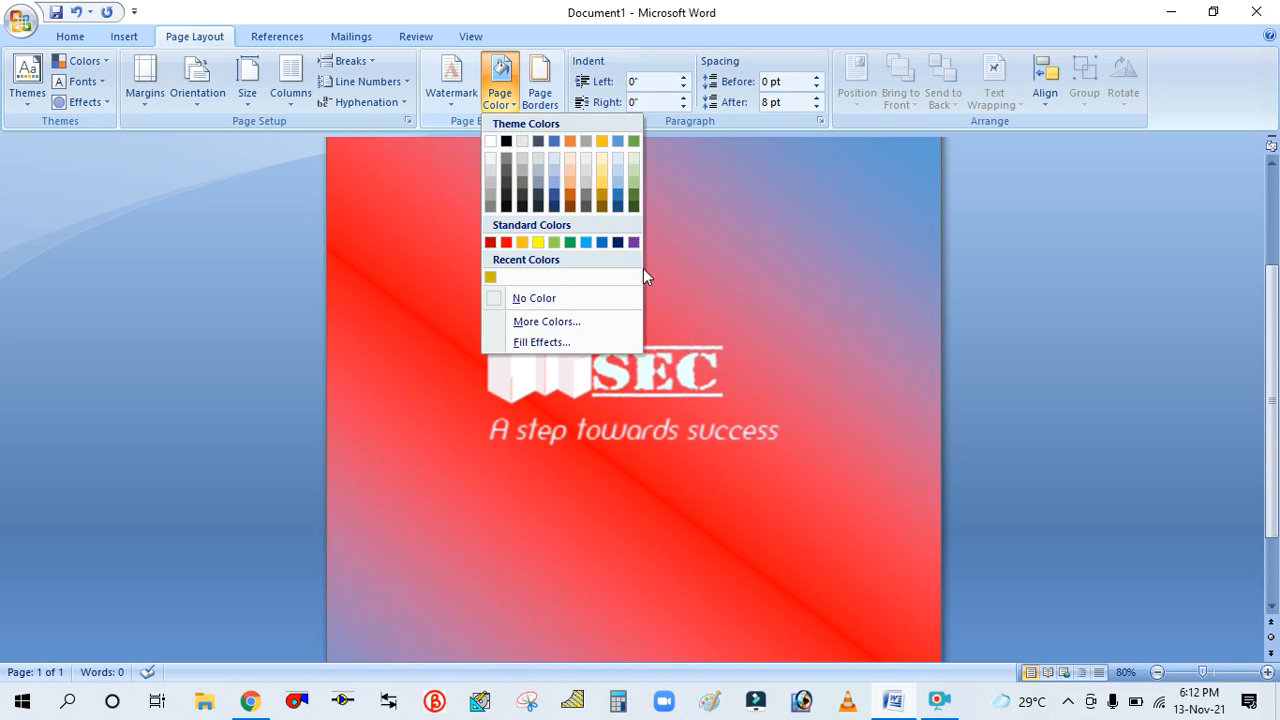
left_click(540, 343)
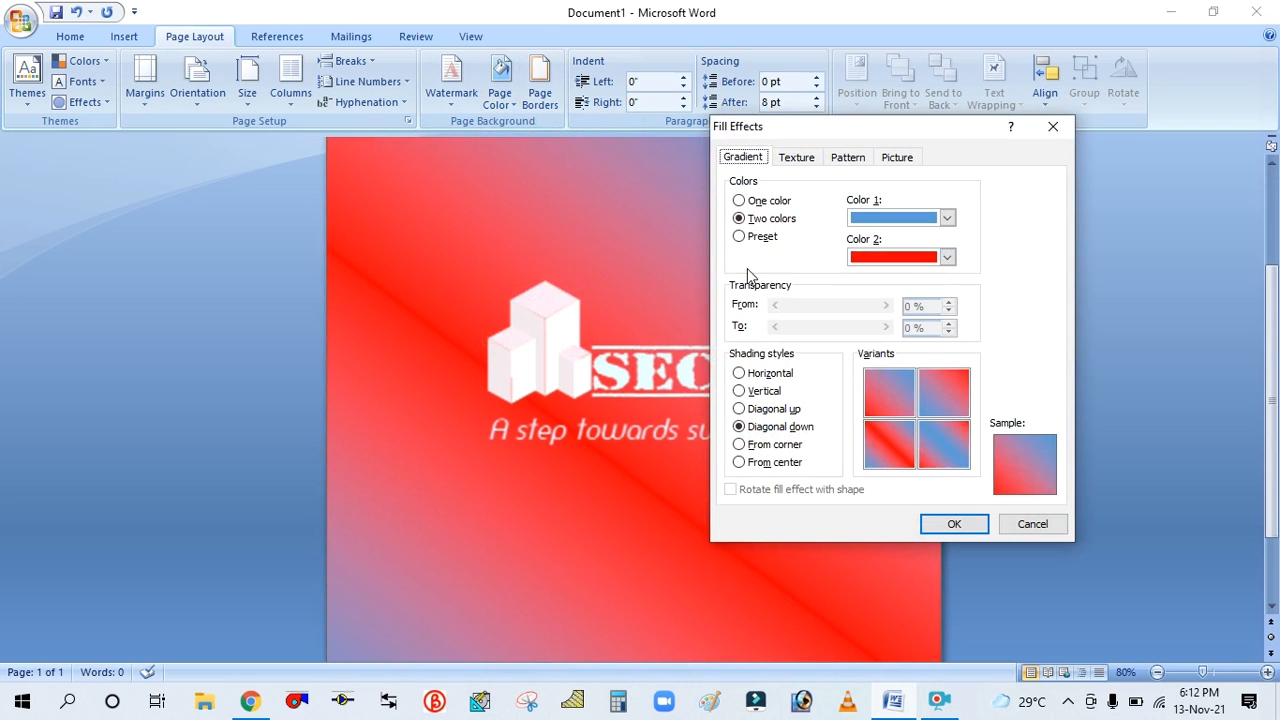
left_click(740, 236)
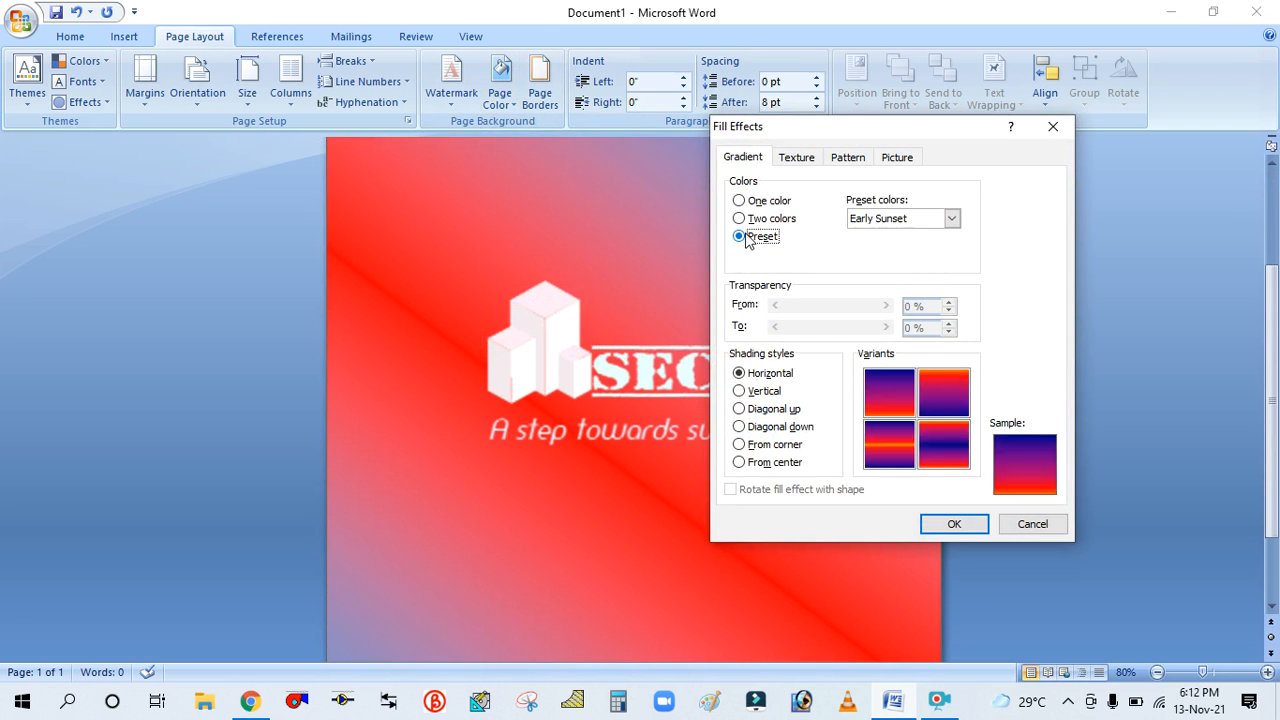
left_click(952, 219)
left_click(903, 248)
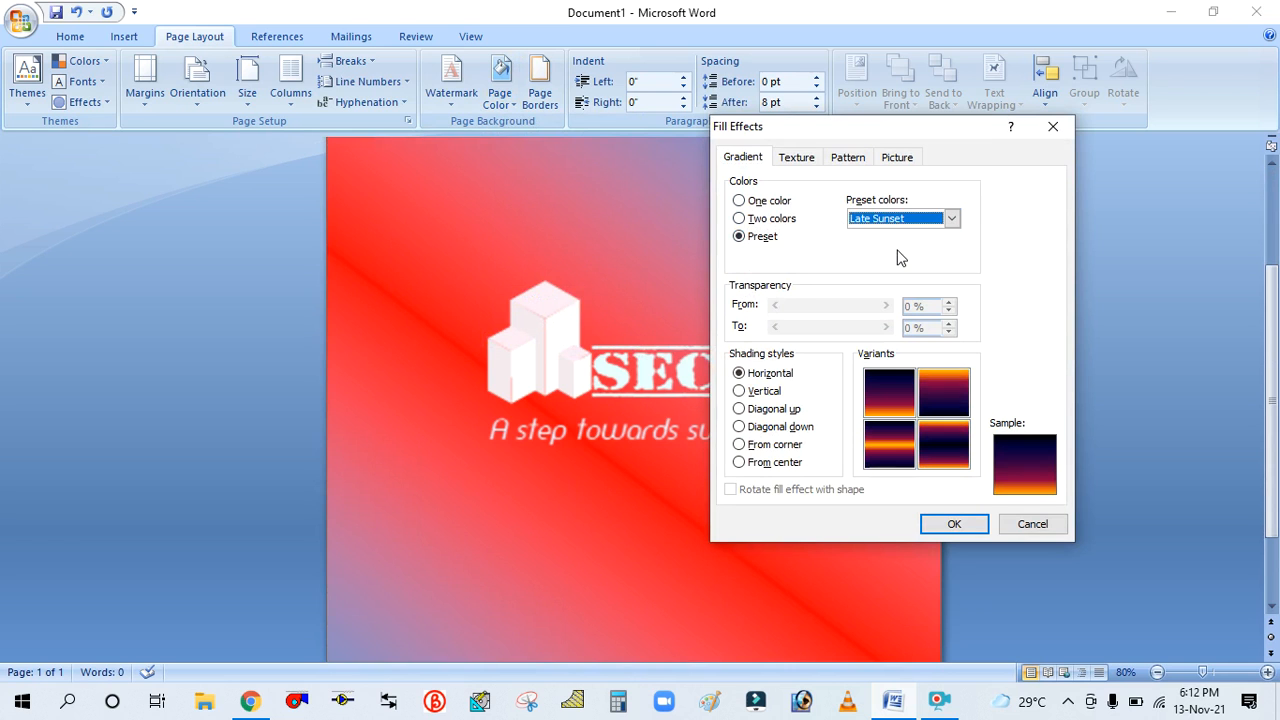
left_click(952, 218)
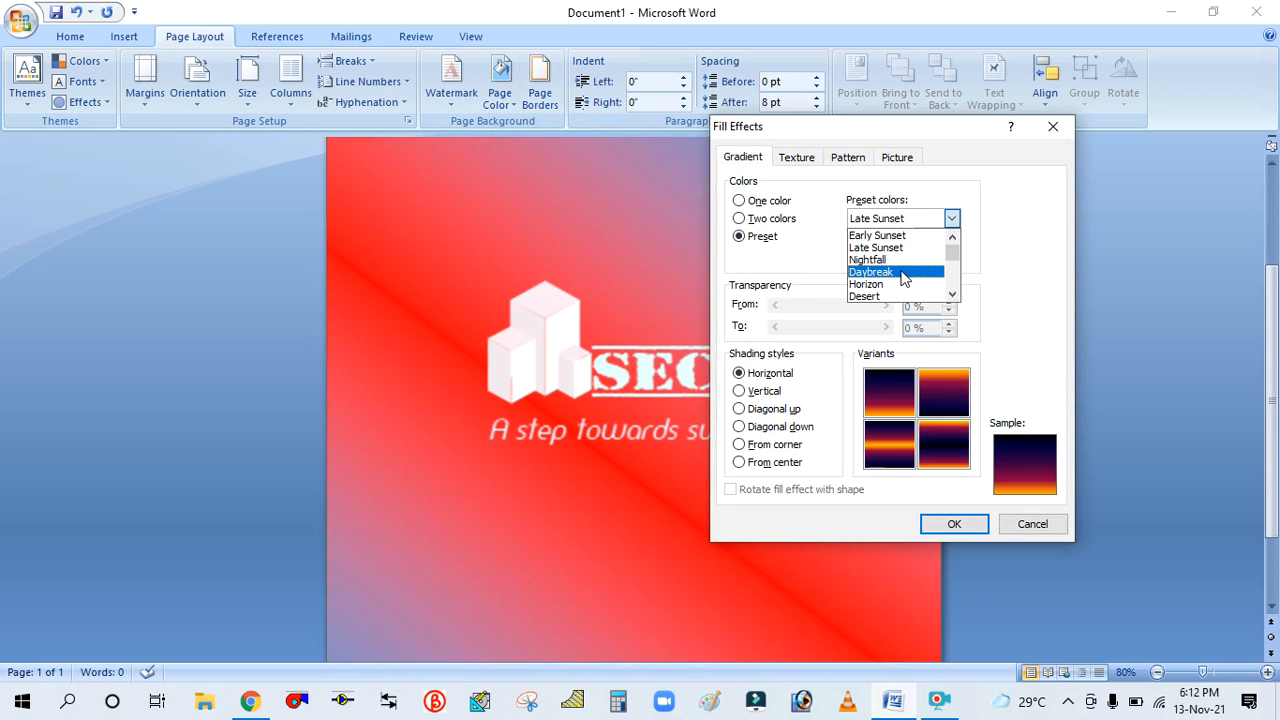
left_click(893, 262)
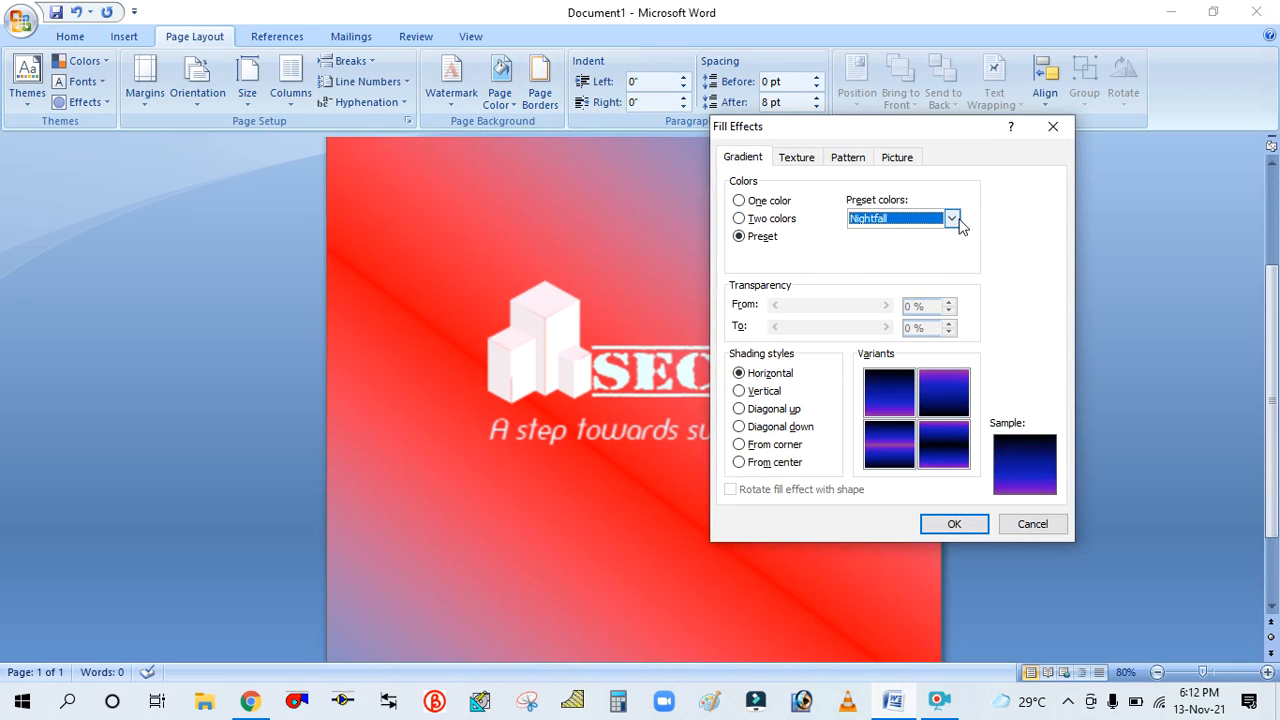
left_click(955, 219)
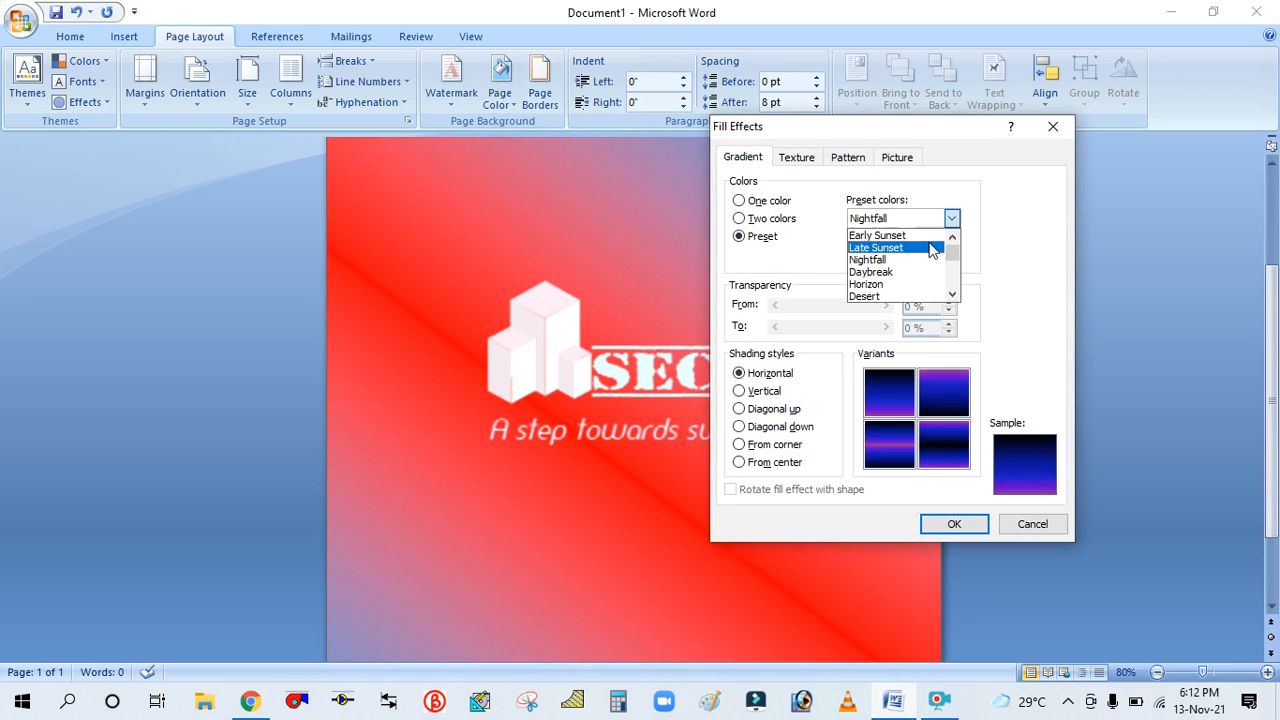
left_click(887, 272)
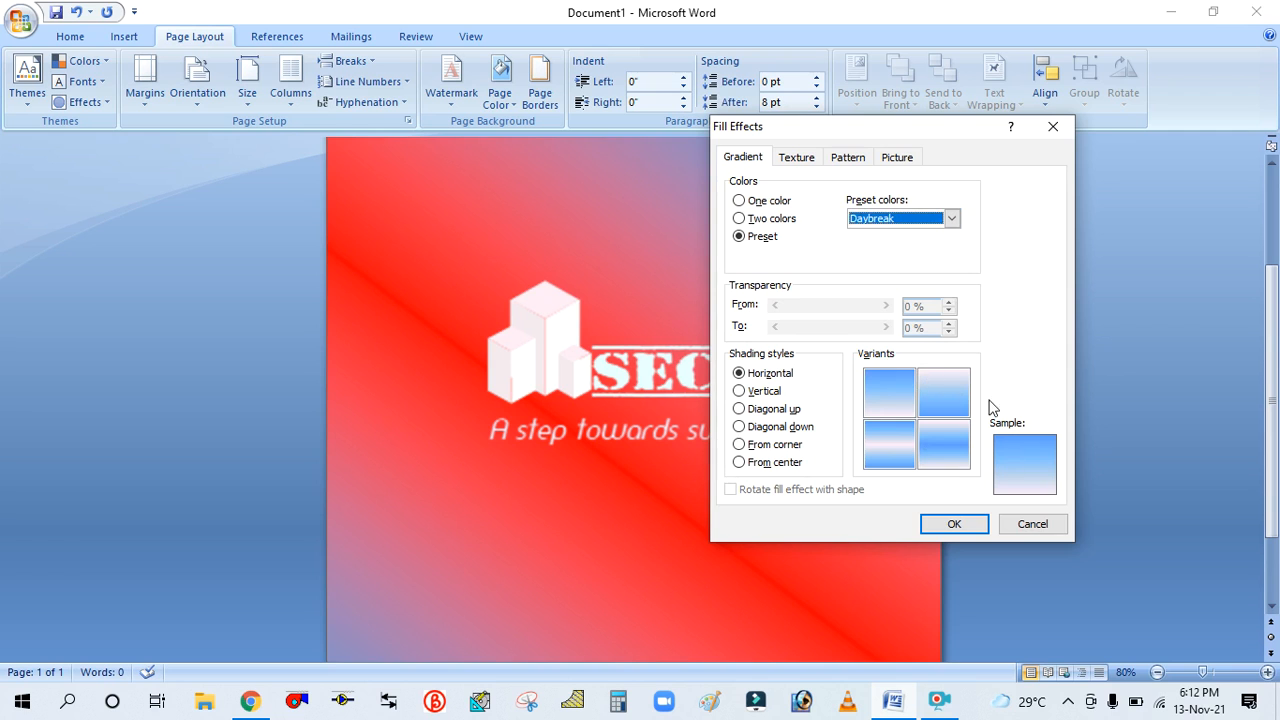
left_click(937, 523)
Reopen the gradient fill, preview the Horizon and Desert presets, and apply the Early Sunset preset
scroll(822, 365, "down", 2)
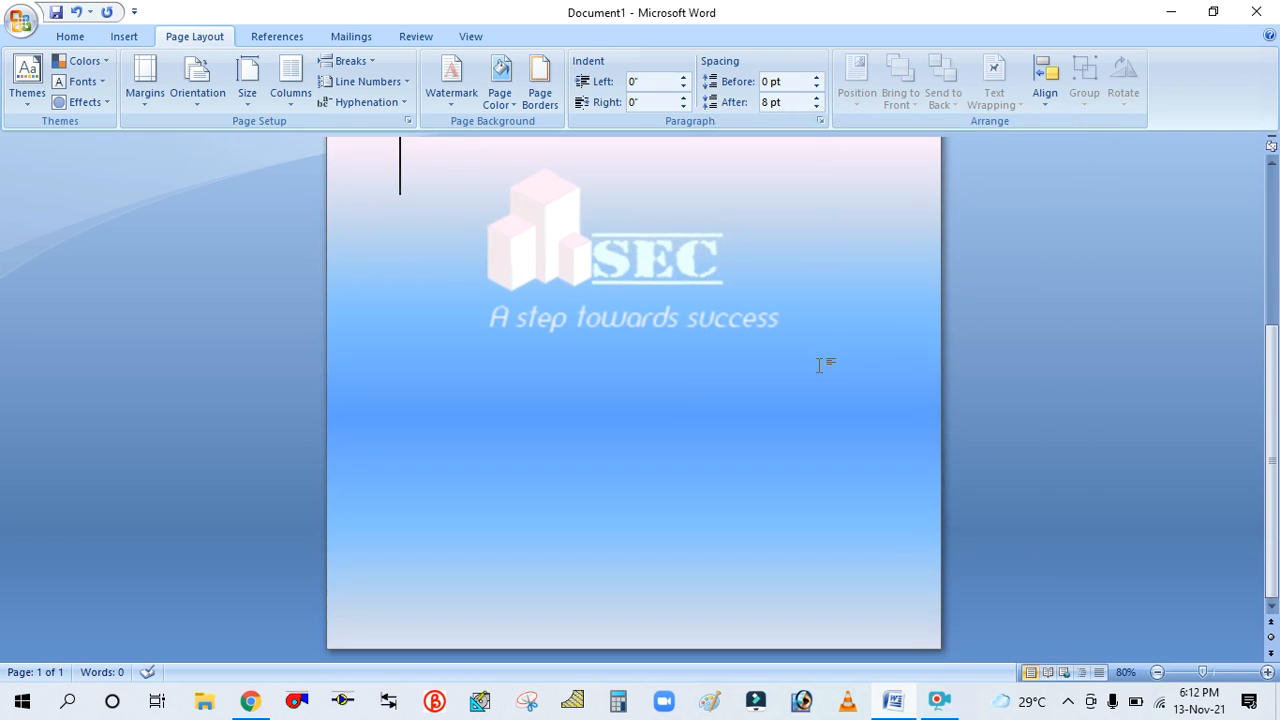
scroll(822, 365, "up", 3)
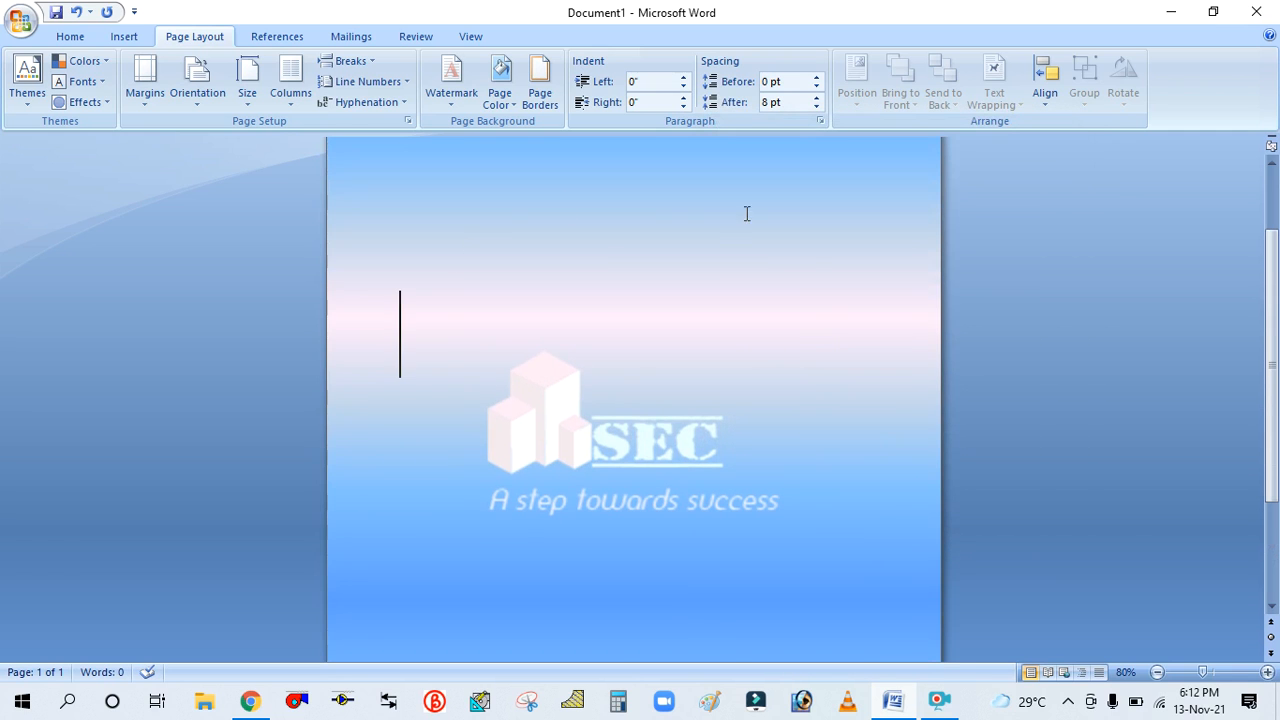
scroll(608, 430, "down", 3)
scroll(610, 427, "up", 2)
scroll(610, 427, "up", 1)
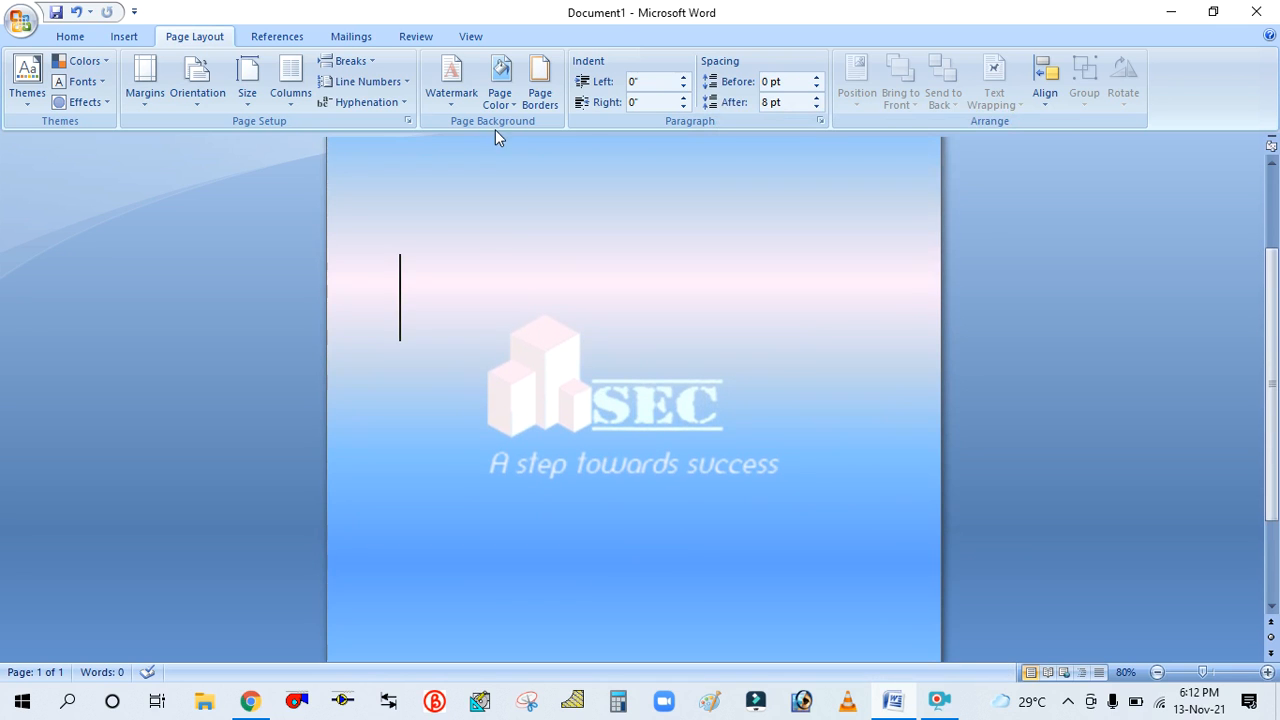
left_click(500, 85)
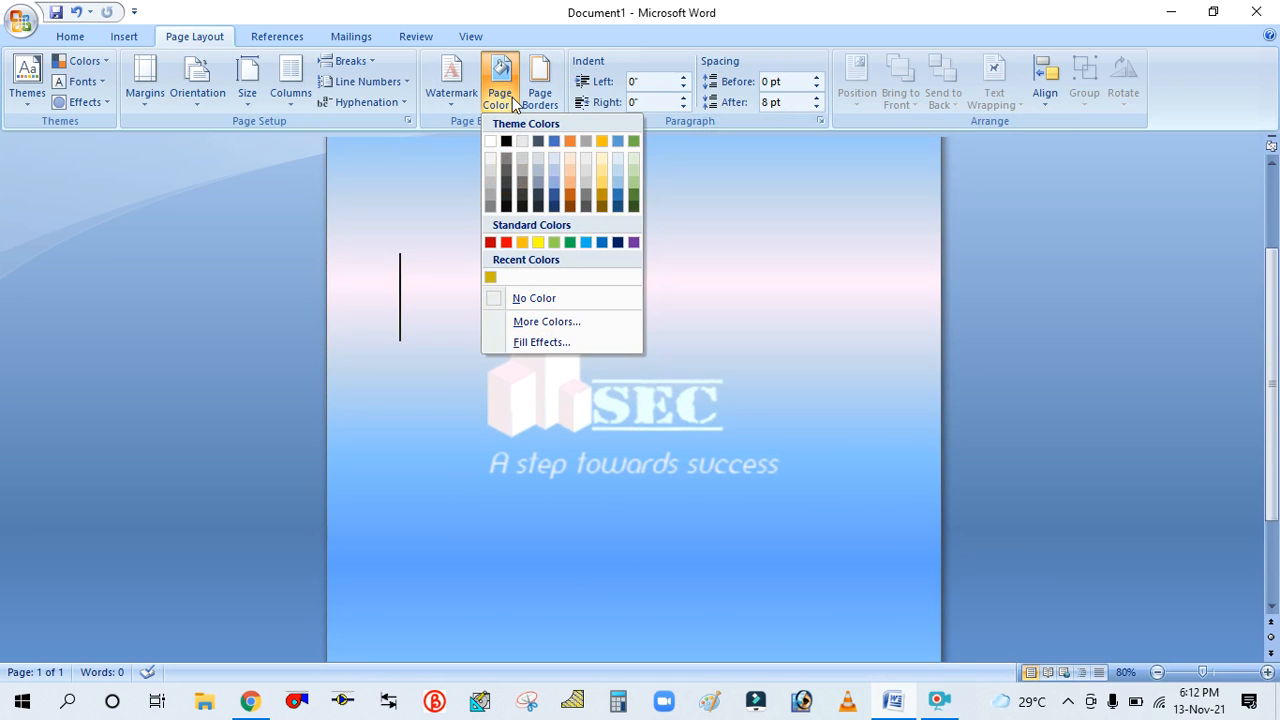
left_click(522, 342)
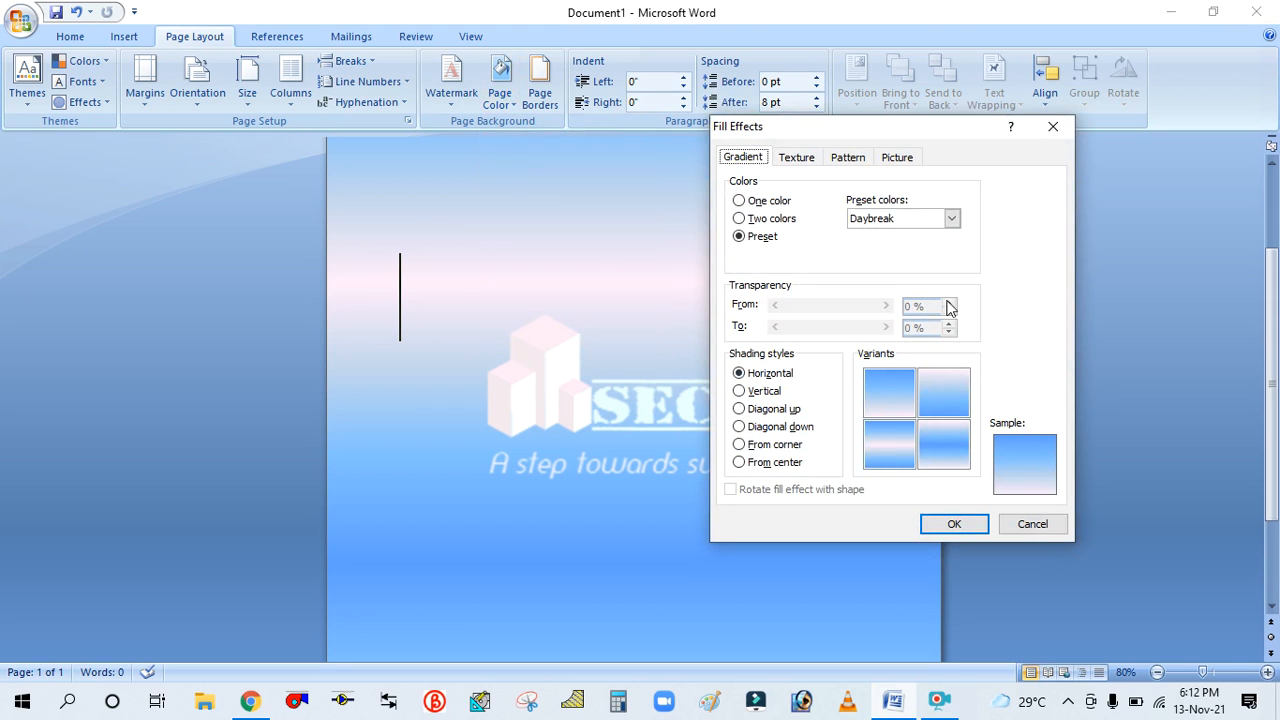
left_click(951, 218)
left_click(879, 288)
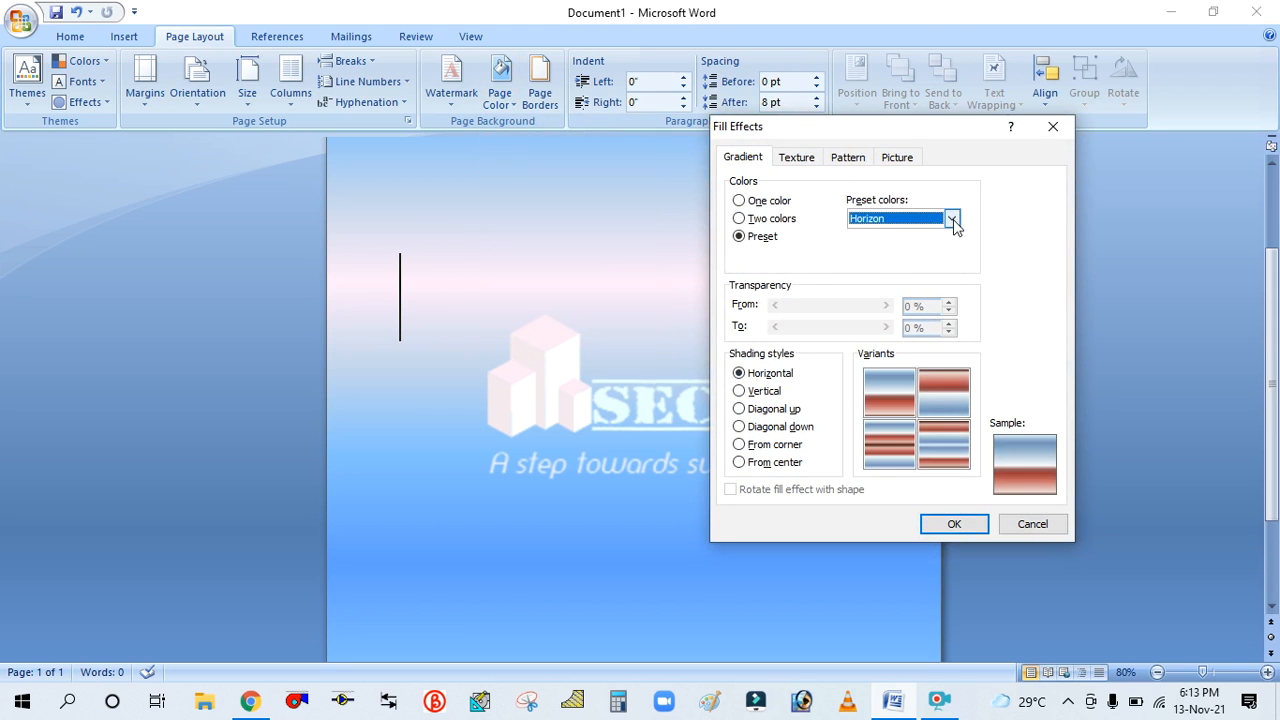
left_click(921, 220)
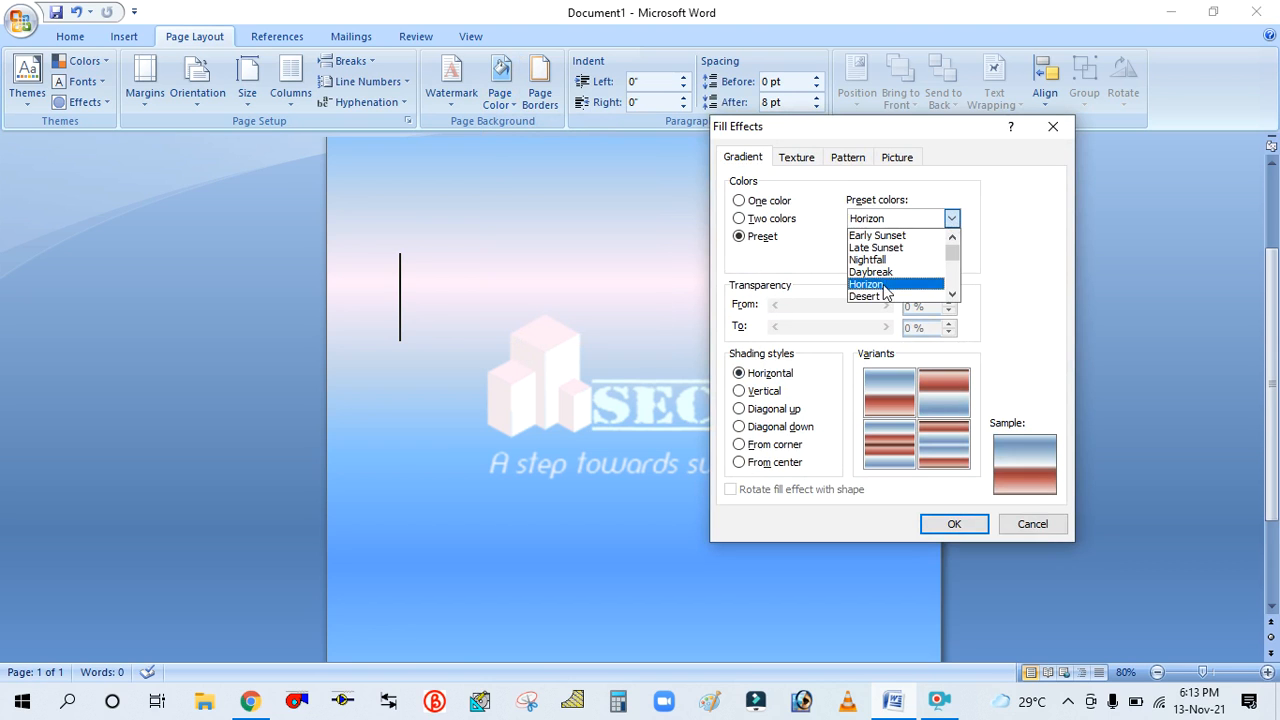
left_click(875, 297)
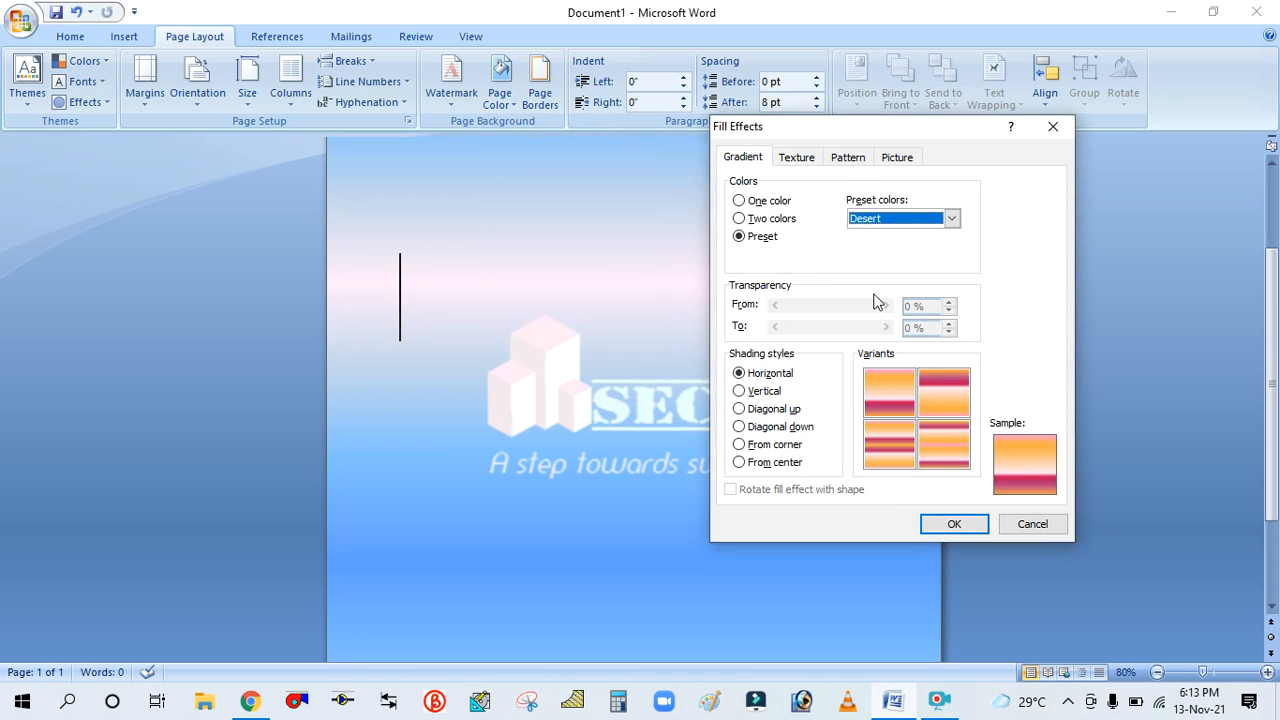
left_click(950, 219)
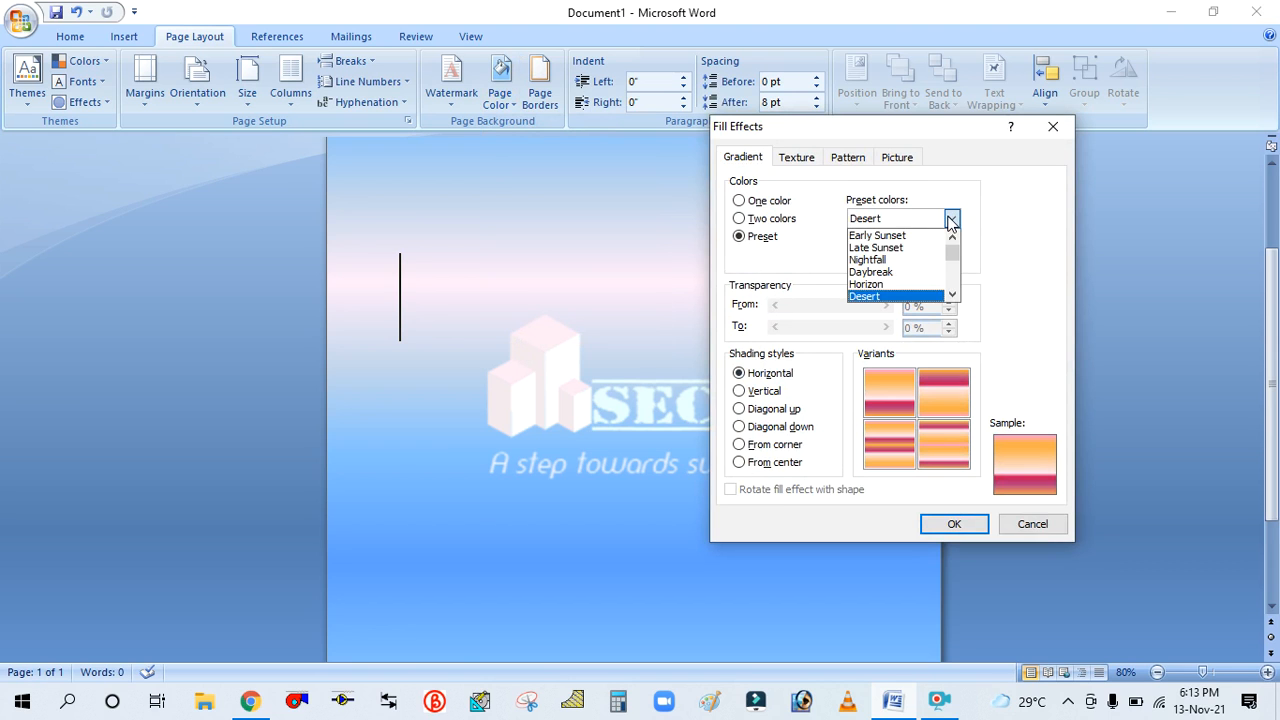
left_click(900, 236)
left_click(945, 524)
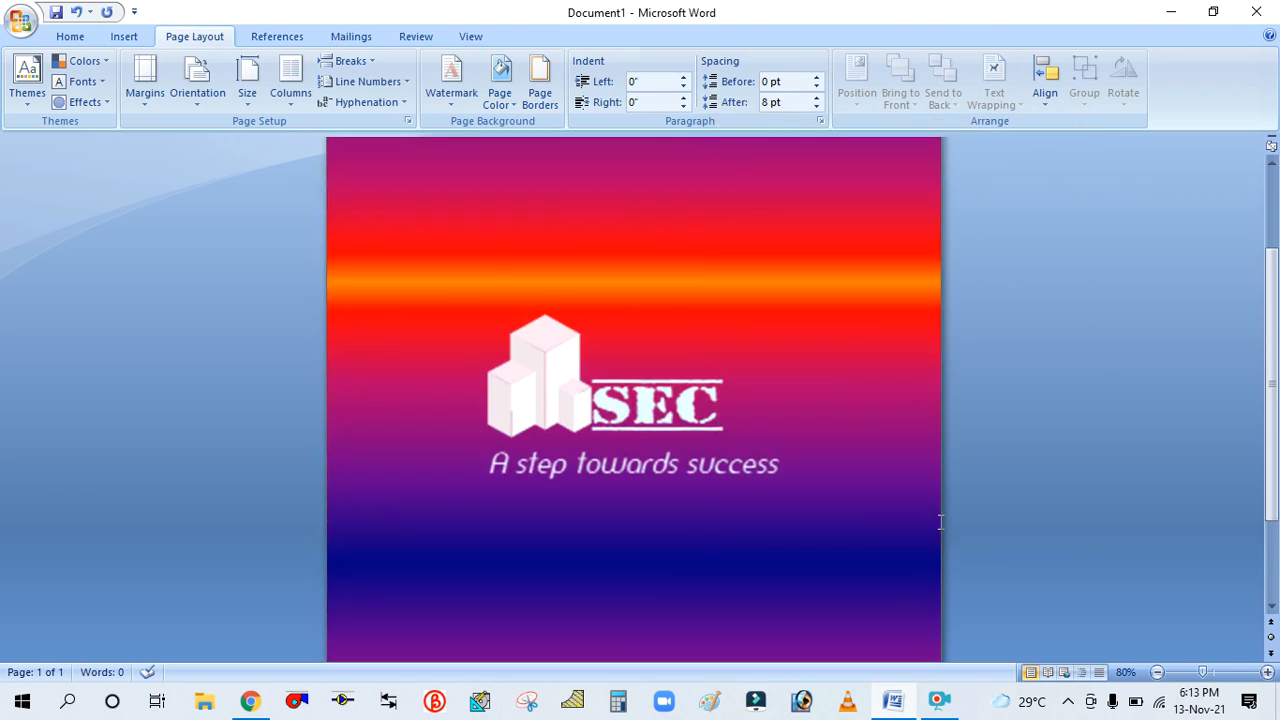
Change the page background to the Late Sunset preset gradient
scroll(868, 404, "down", 3)
scroll(868, 404, "up", 3)
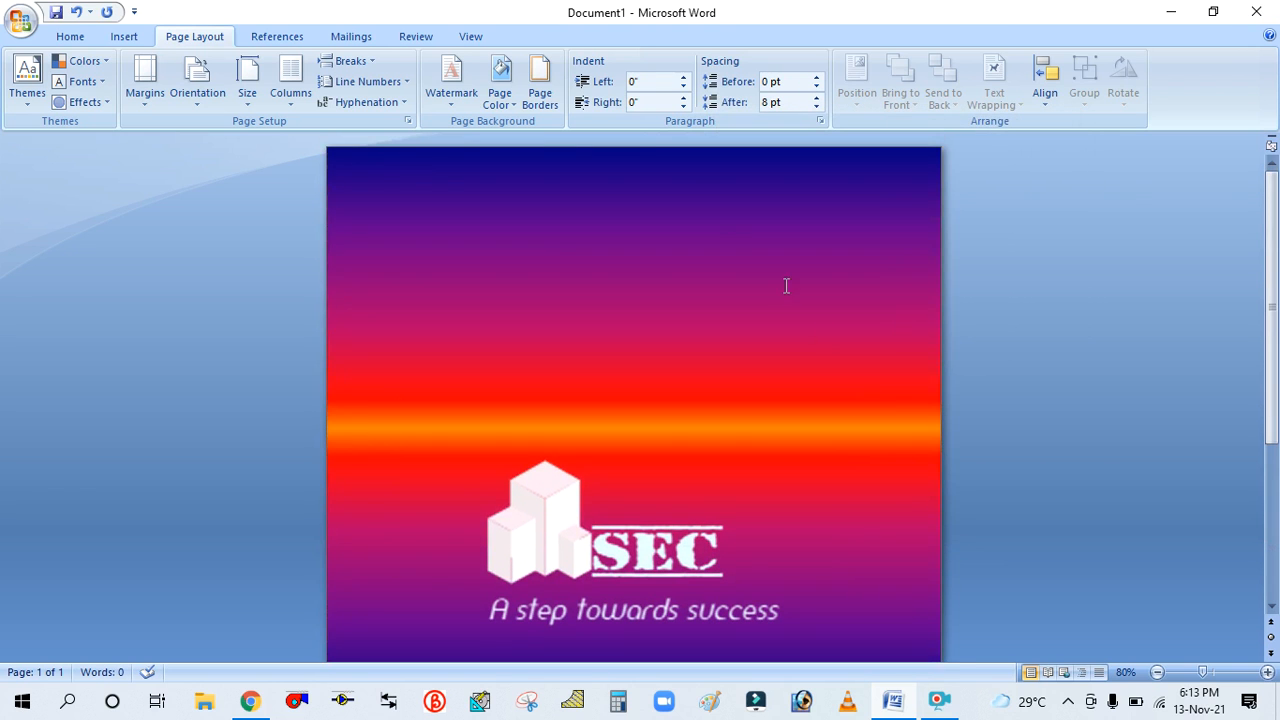
left_click(508, 95)
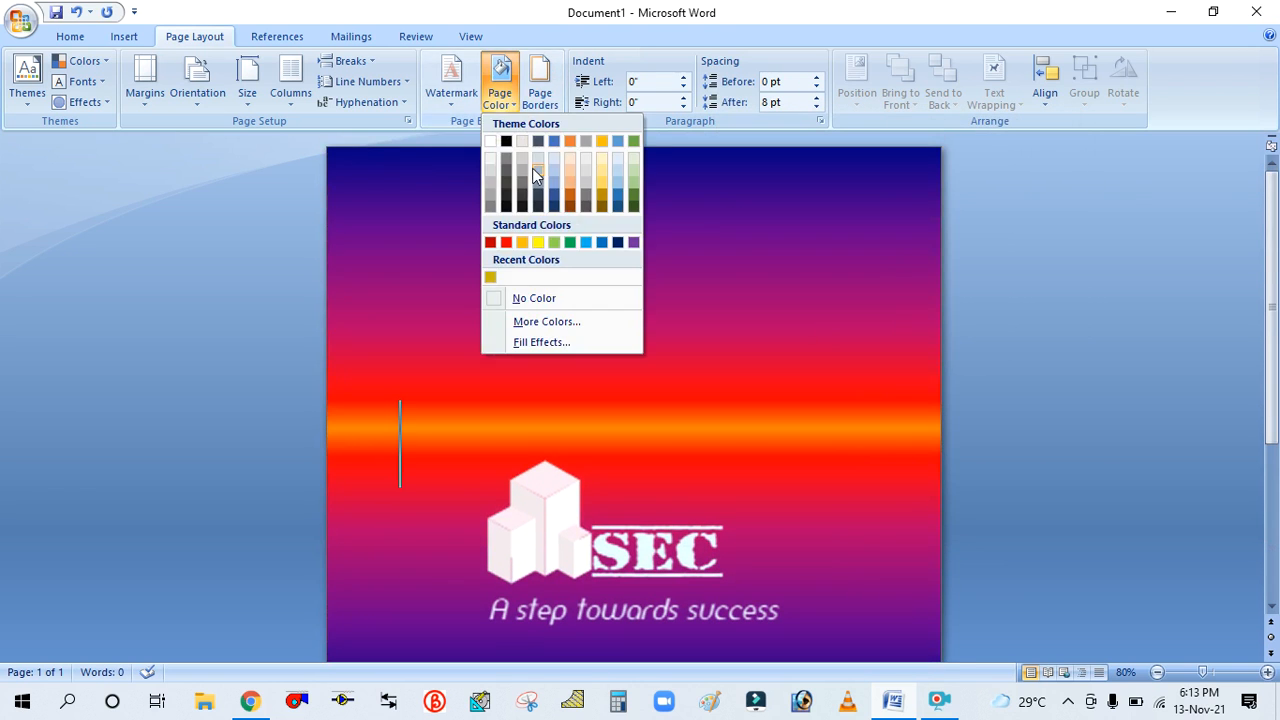
left_click(540, 343)
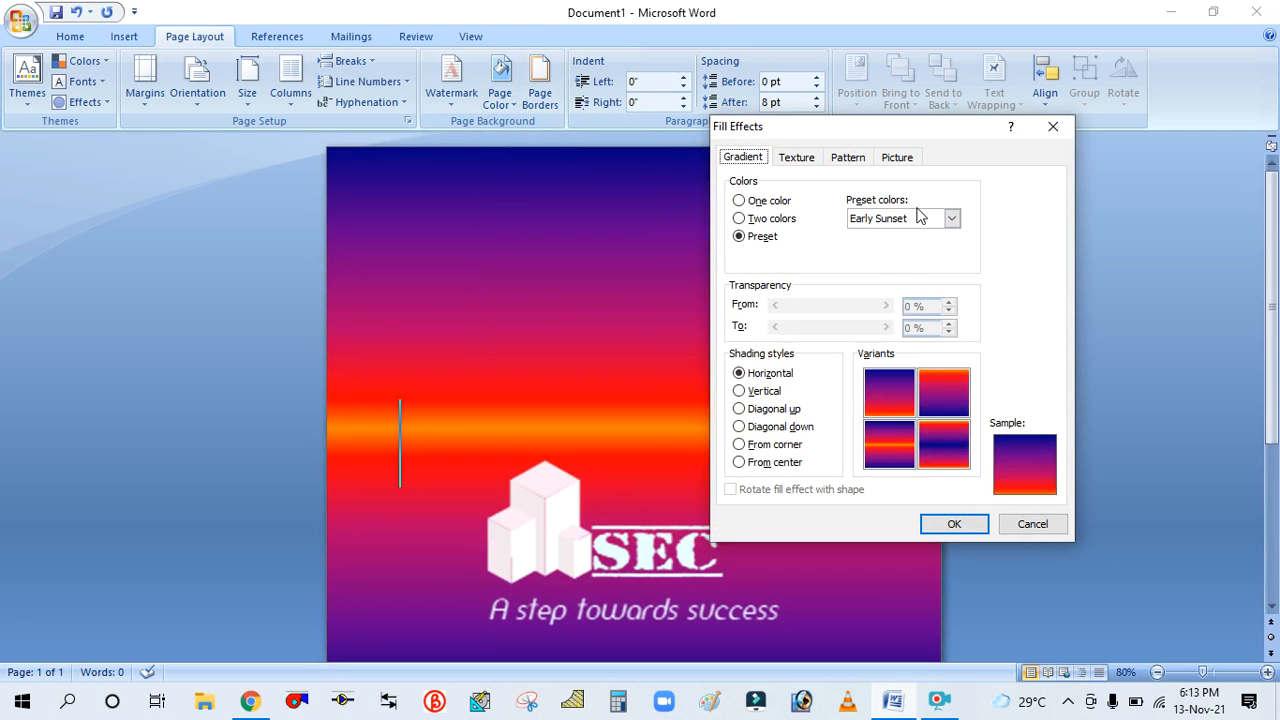
left_click(950, 220)
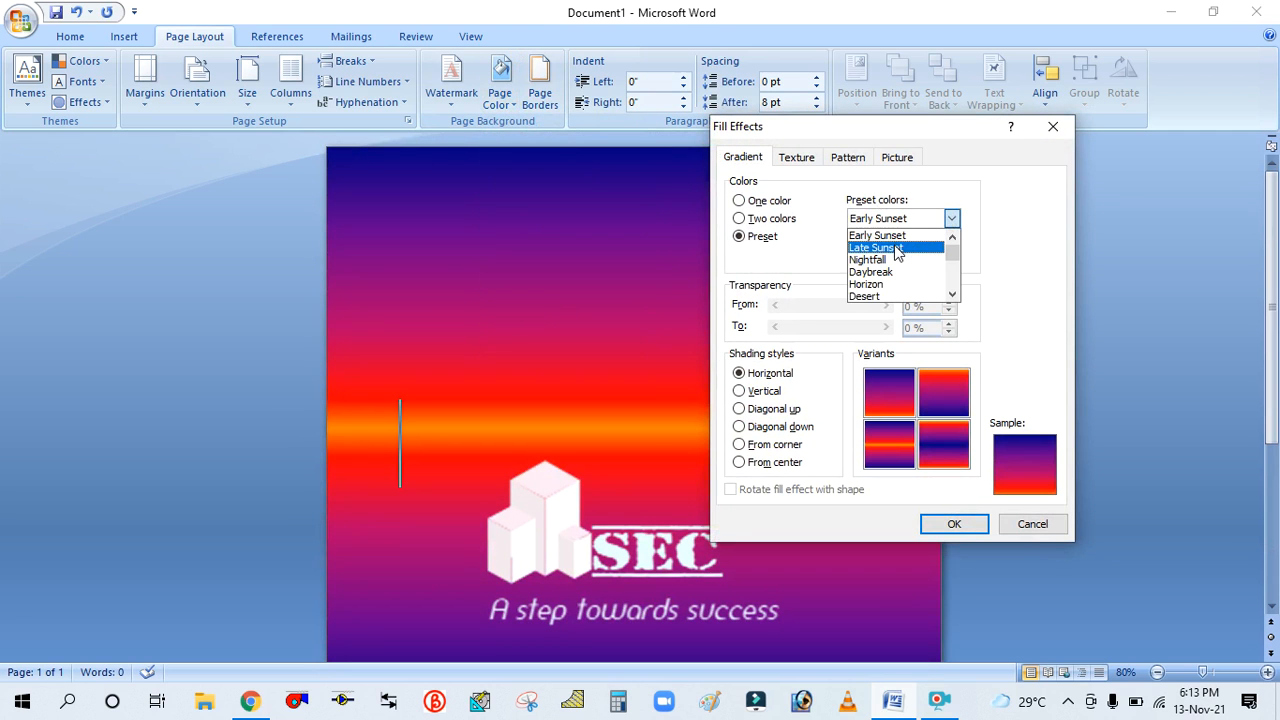
left_click(897, 250)
left_click(954, 525)
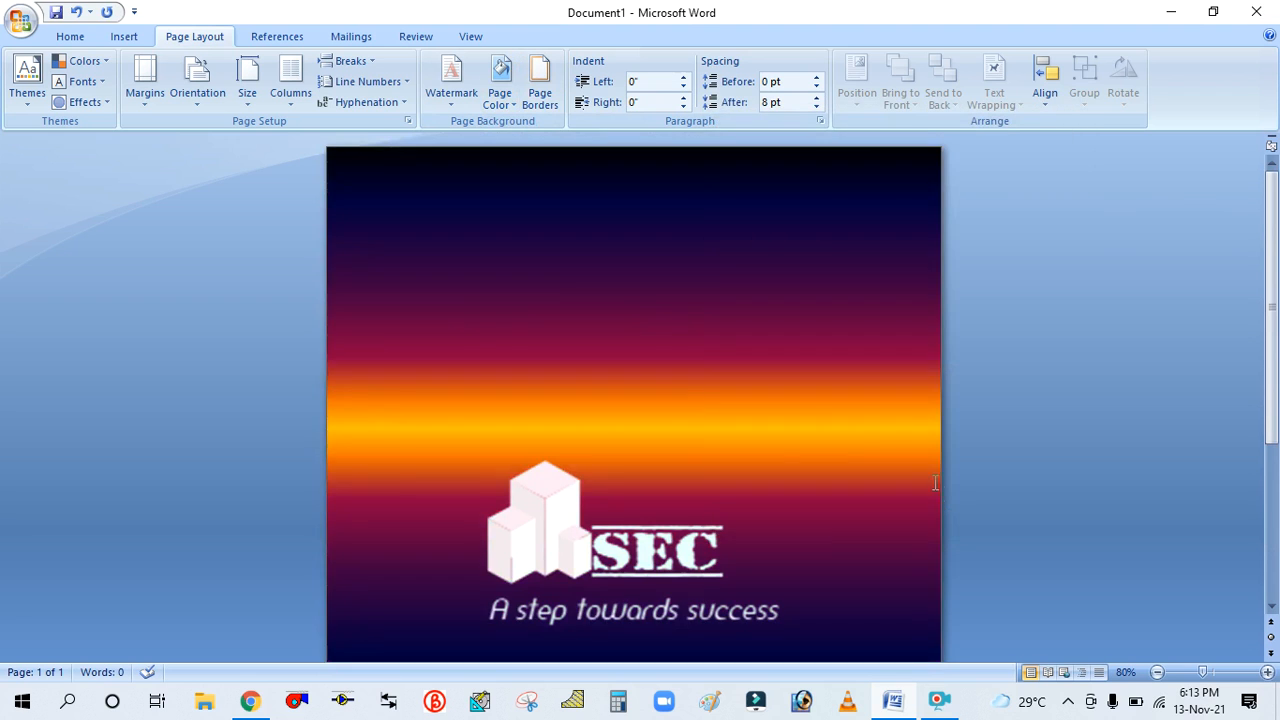
Change the page background to the Nightfall preset gradient
scroll(726, 389, "down", 5)
scroll(728, 385, "up", 5)
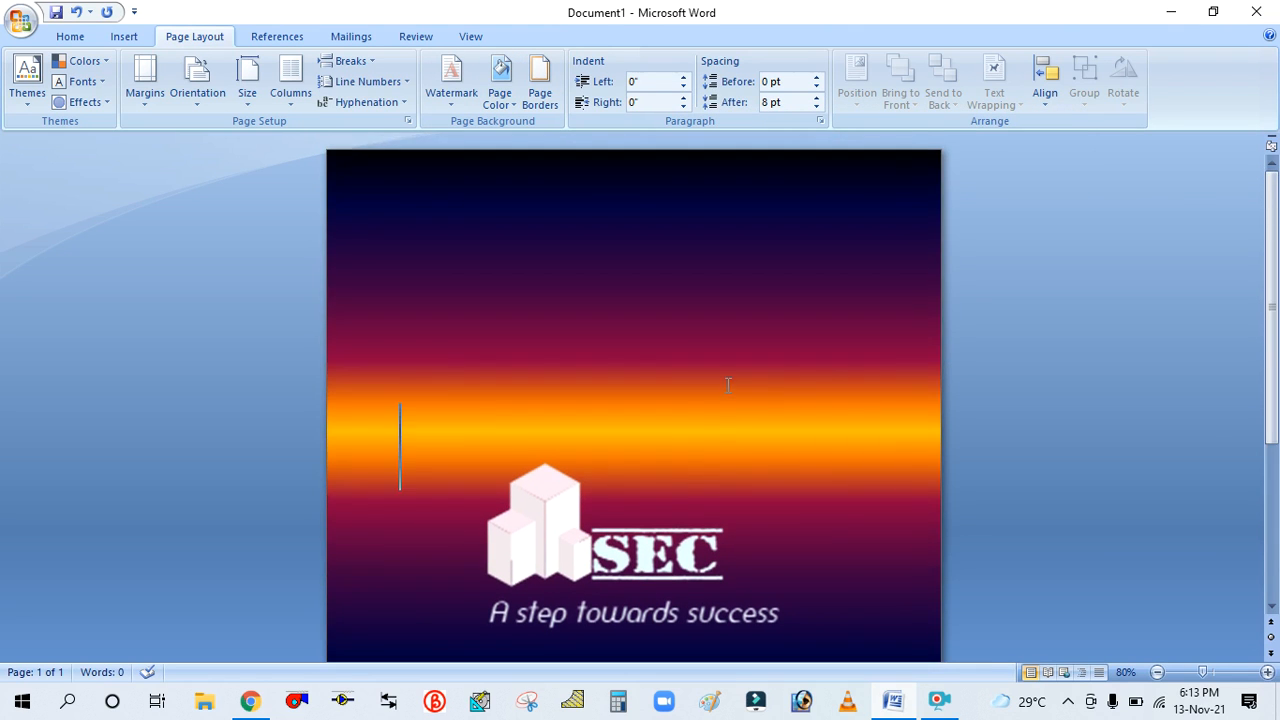
scroll(728, 385, "down", 5)
scroll(654, 277, "up", 5)
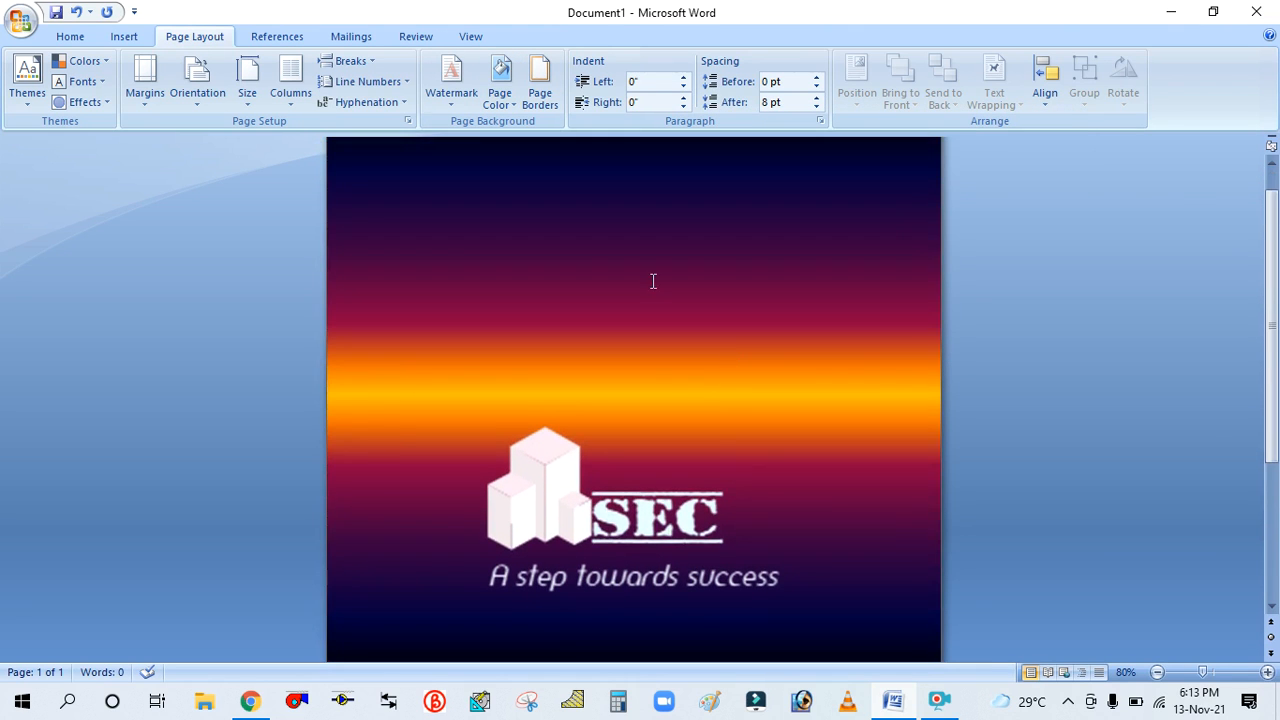
left_click(500, 78)
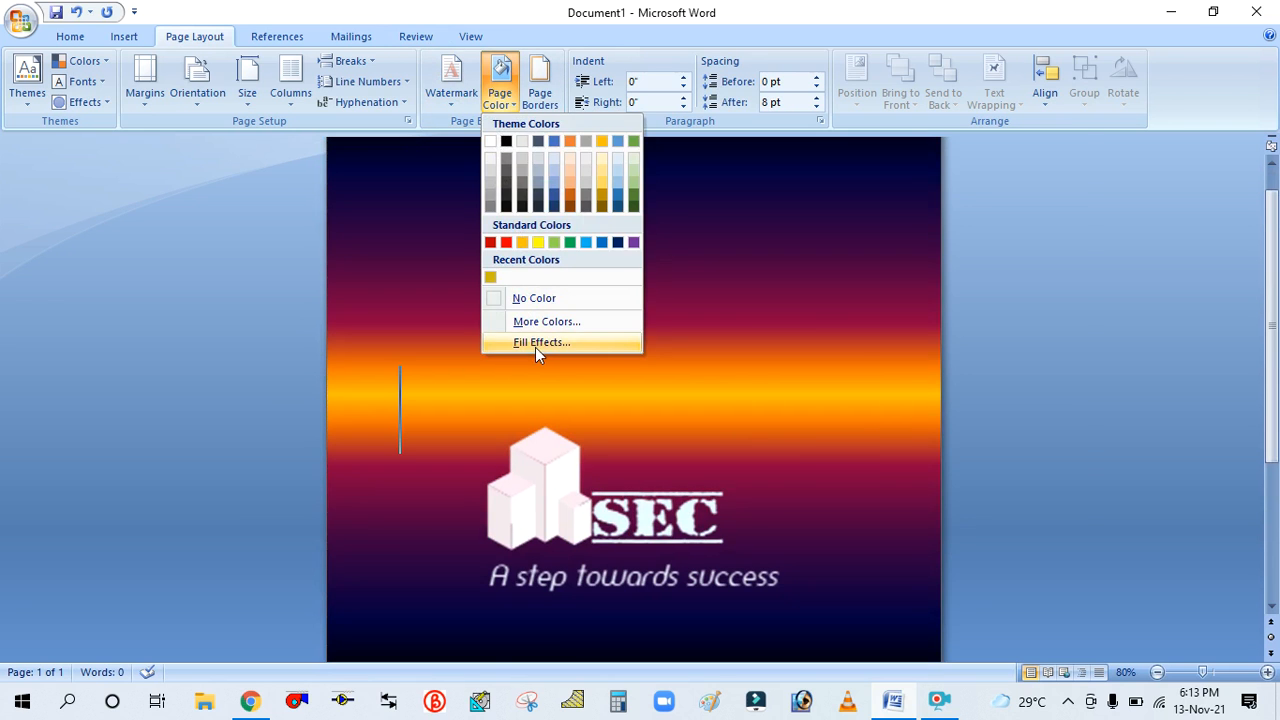
left_click(535, 345)
left_click(948, 217)
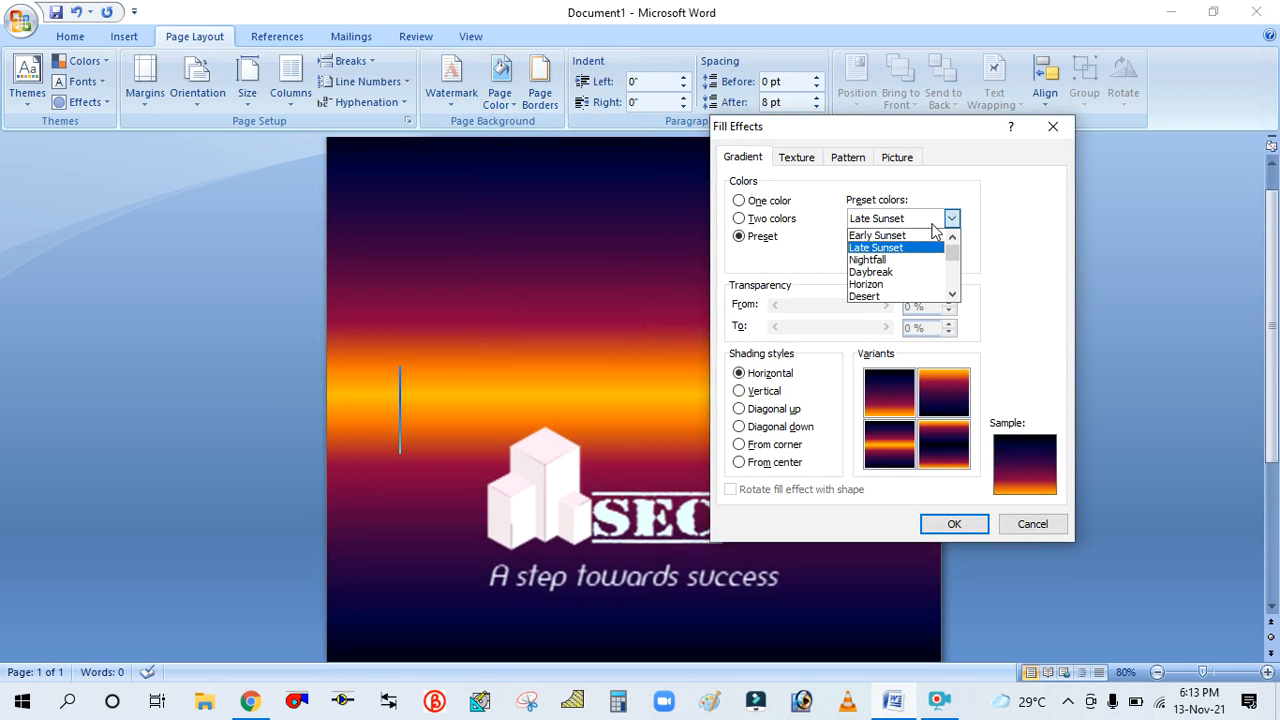
left_click(895, 262)
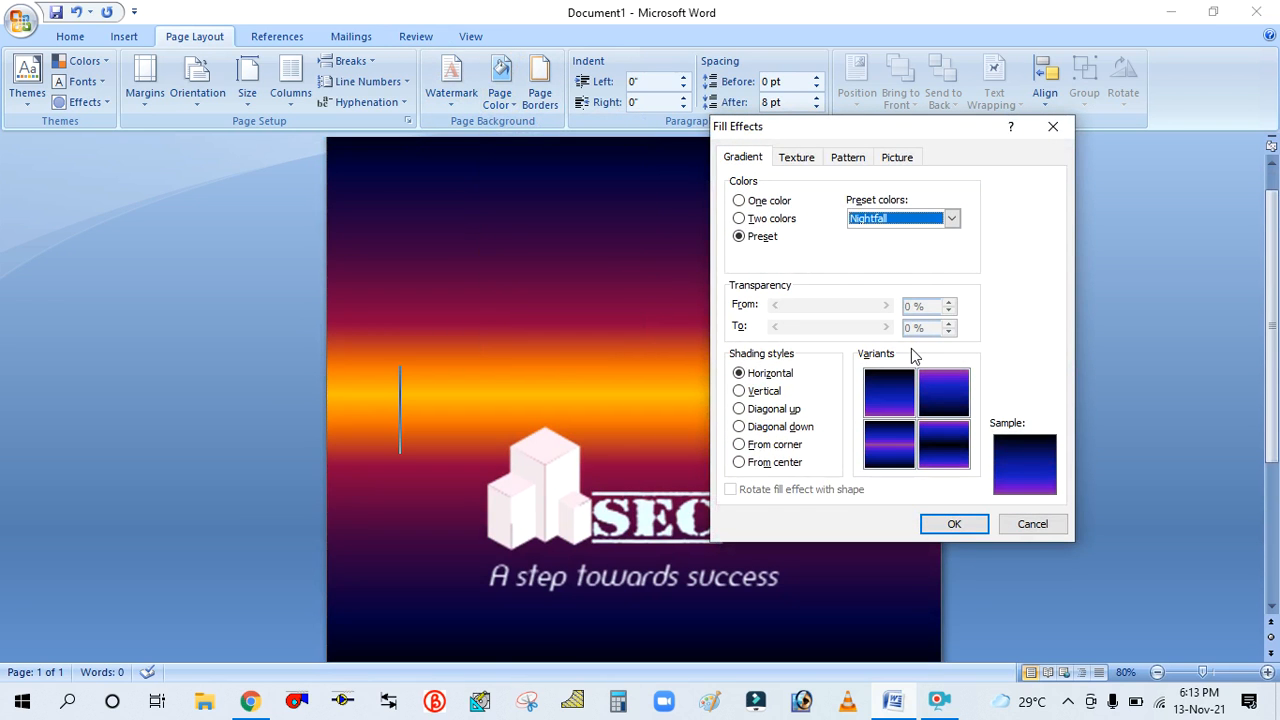
left_click(942, 530)
Change the page background to the Horizon preset gradient, previewing Daybreak first
scroll(800, 323, "down", 5)
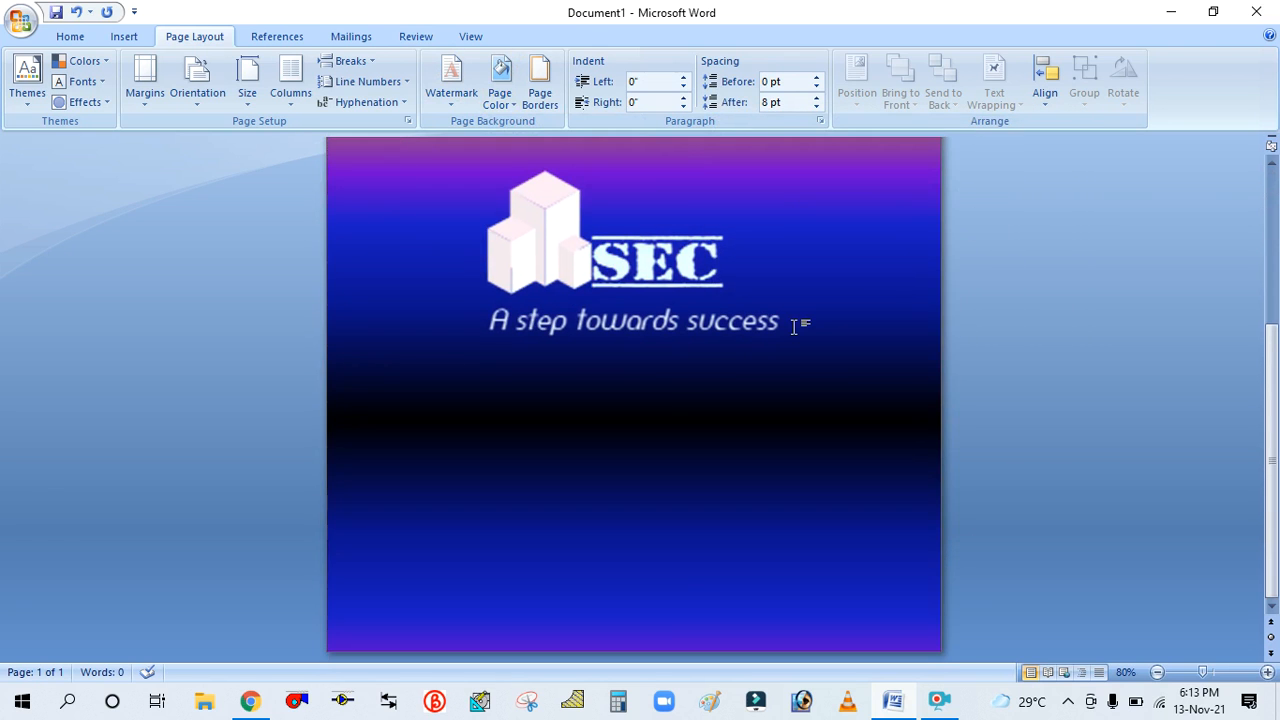
scroll(795, 325, "up", 4)
scroll(798, 324, "down", 3)
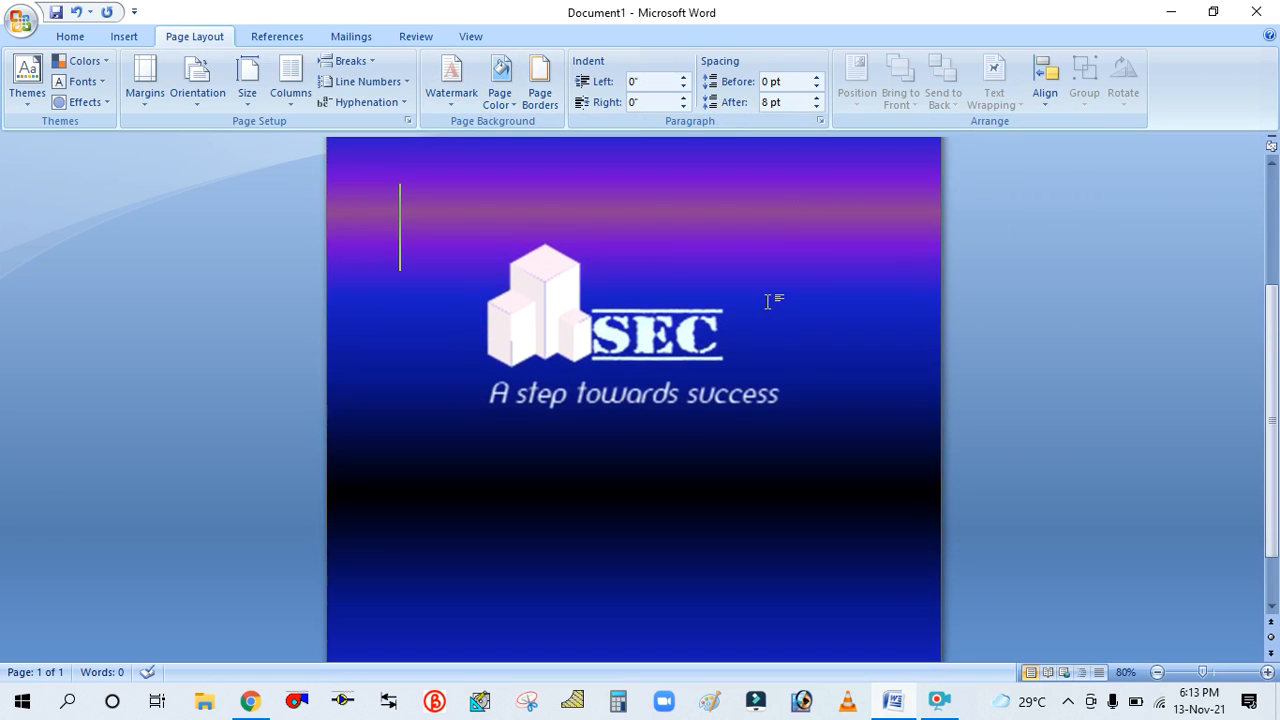
scroll(765, 290, "up", 3)
left_click(502, 104)
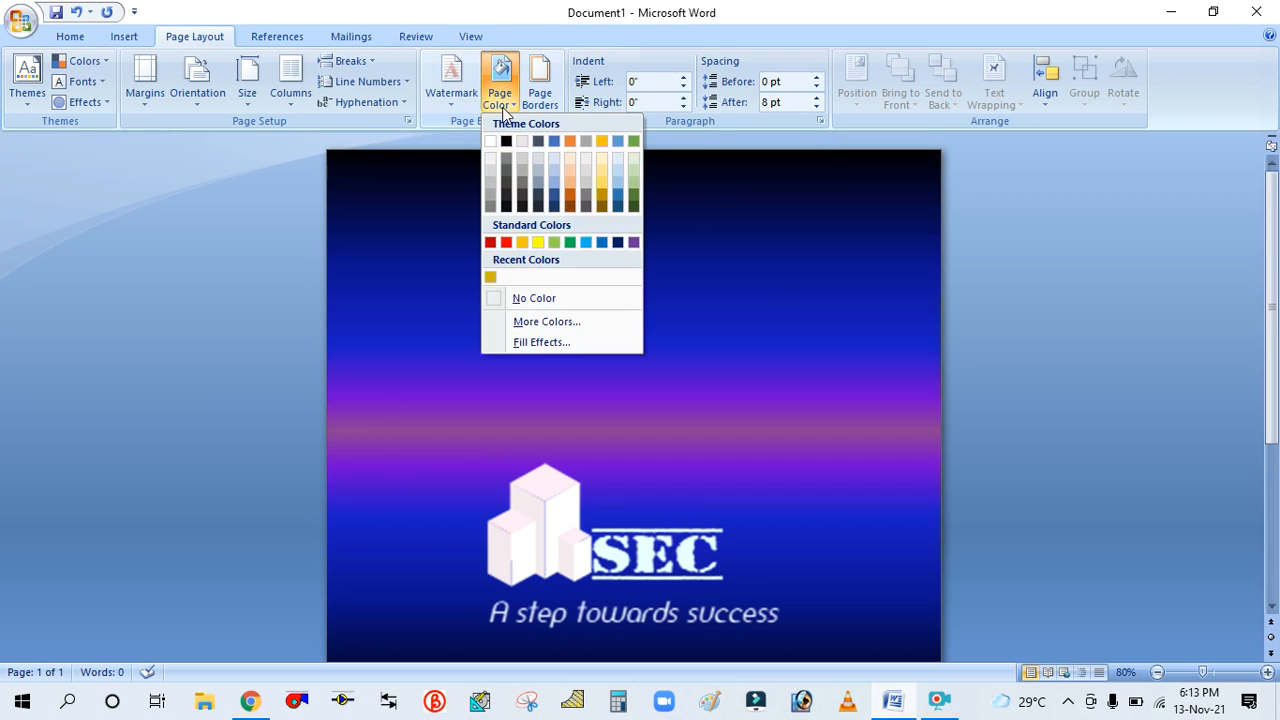
left_click(530, 341)
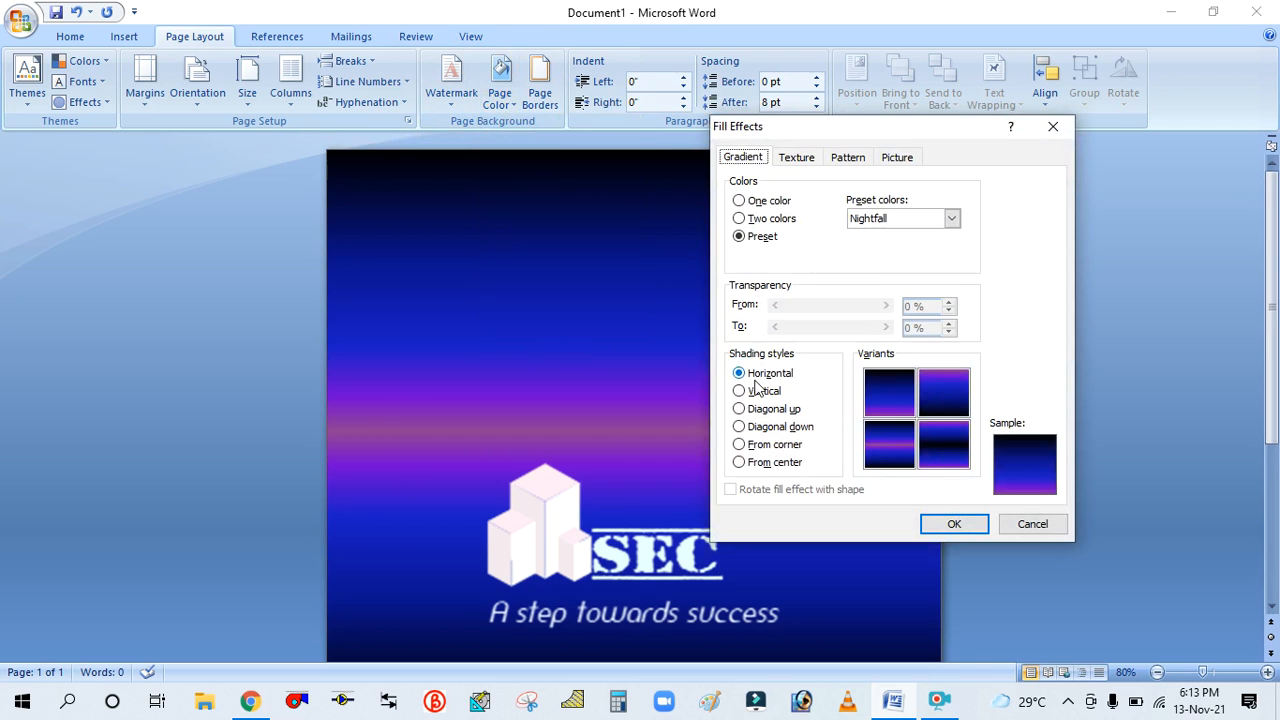
left_click(951, 218)
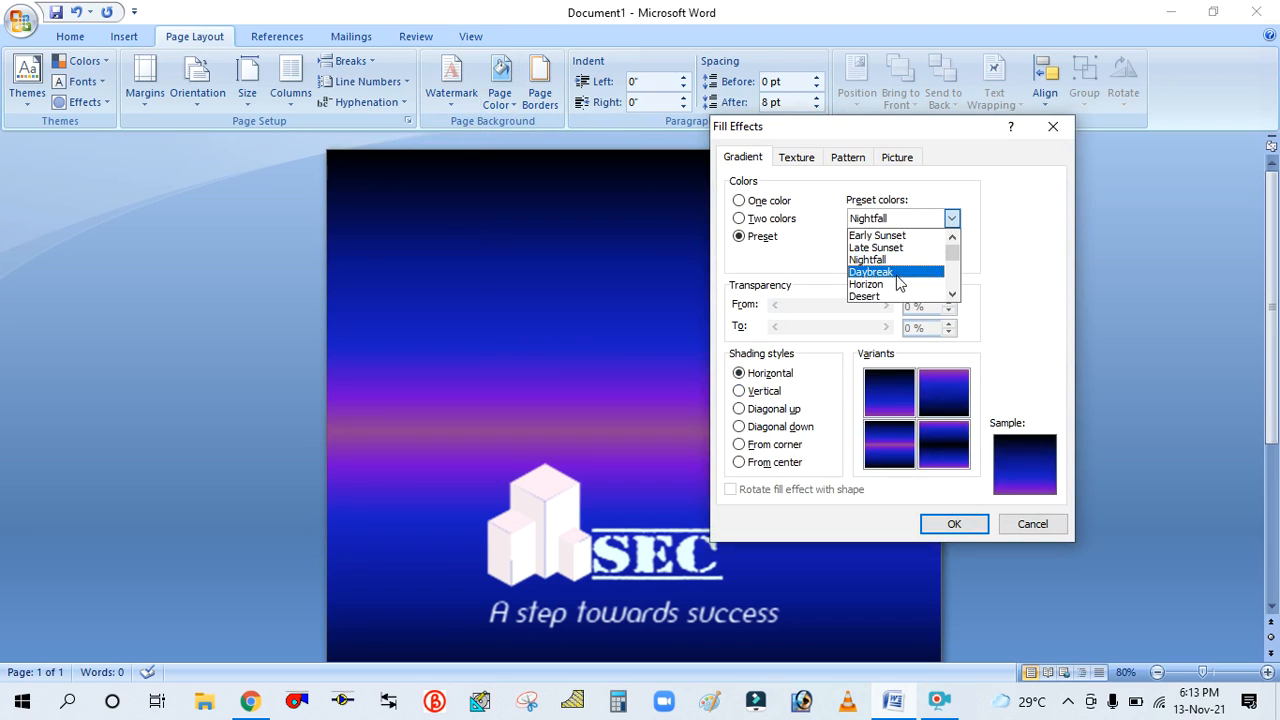
left_click(896, 274)
left_click(951, 218)
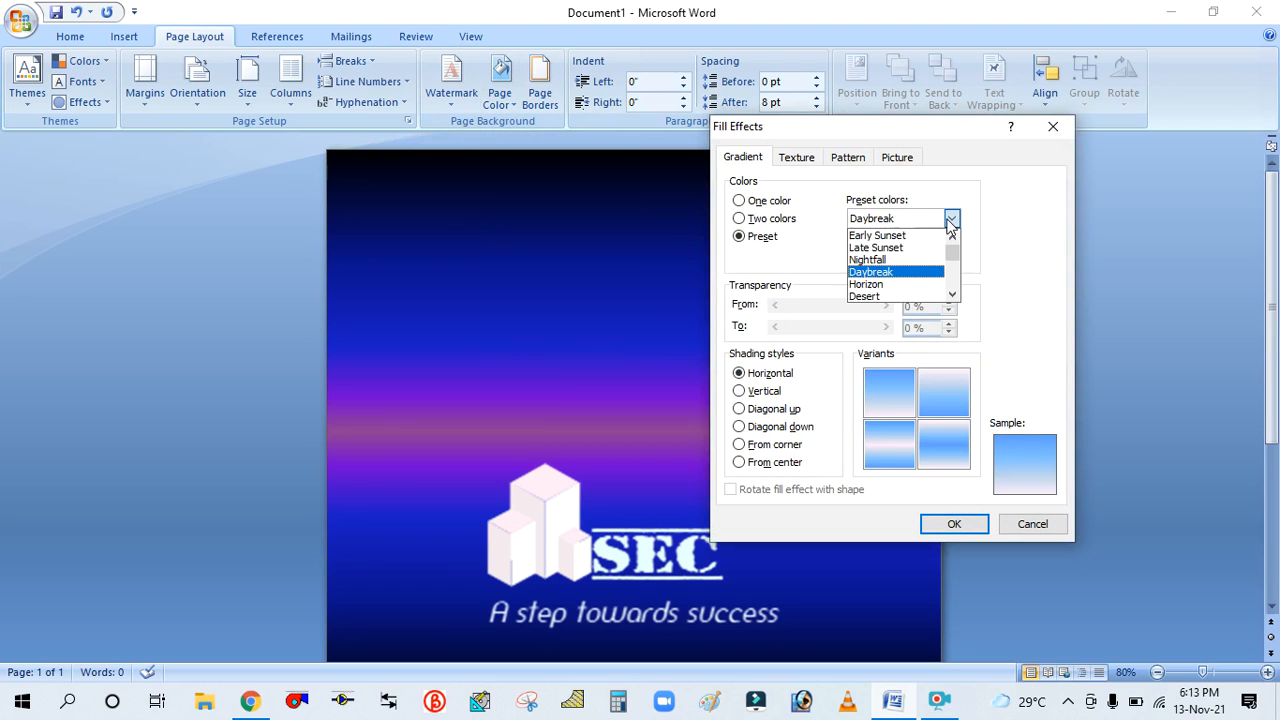
left_click(888, 284)
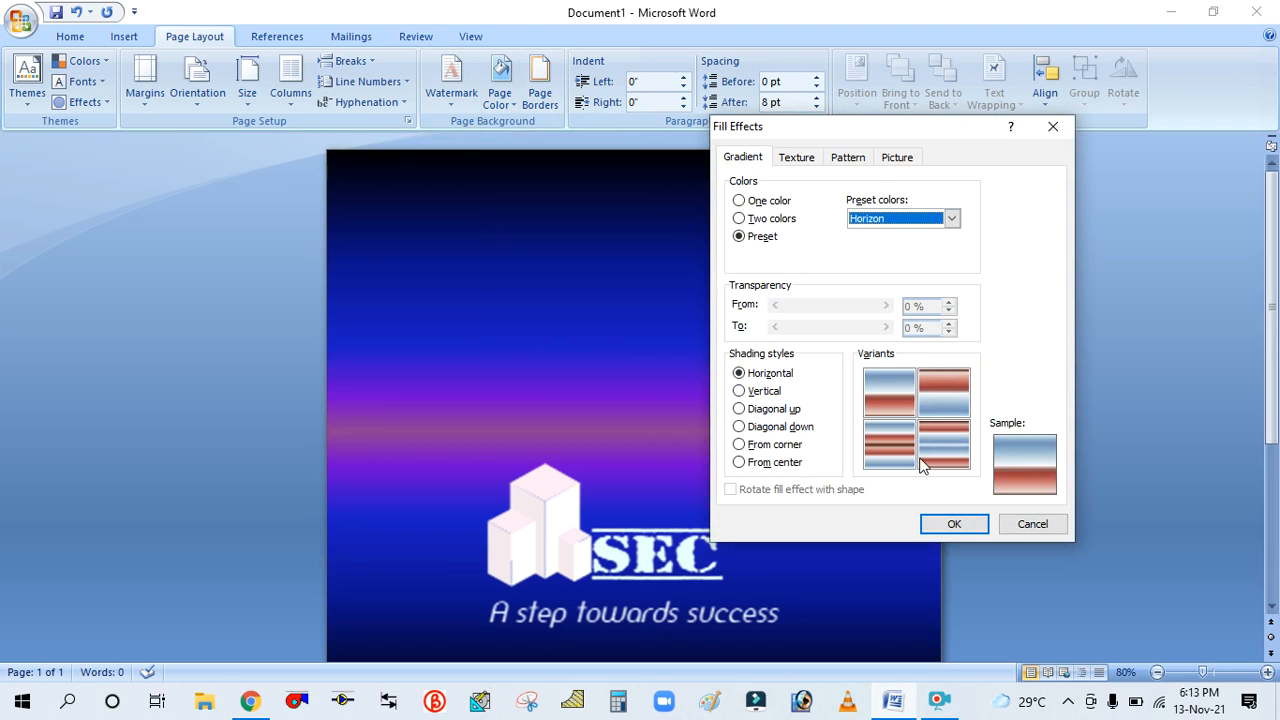
left_click(953, 525)
scroll(612, 262, "down", 3)
scroll(616, 253, "up", 3)
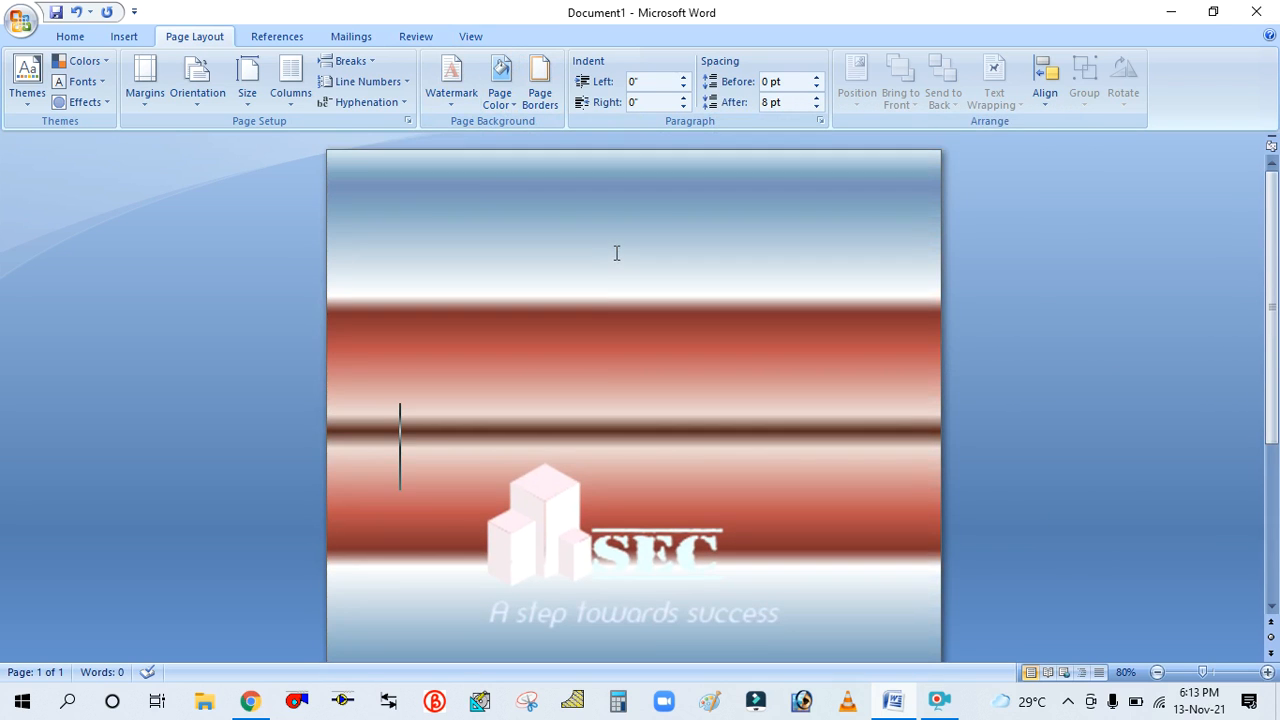
Reopen the page fill effects and select the Daybreak preset gradient
left_click(508, 98)
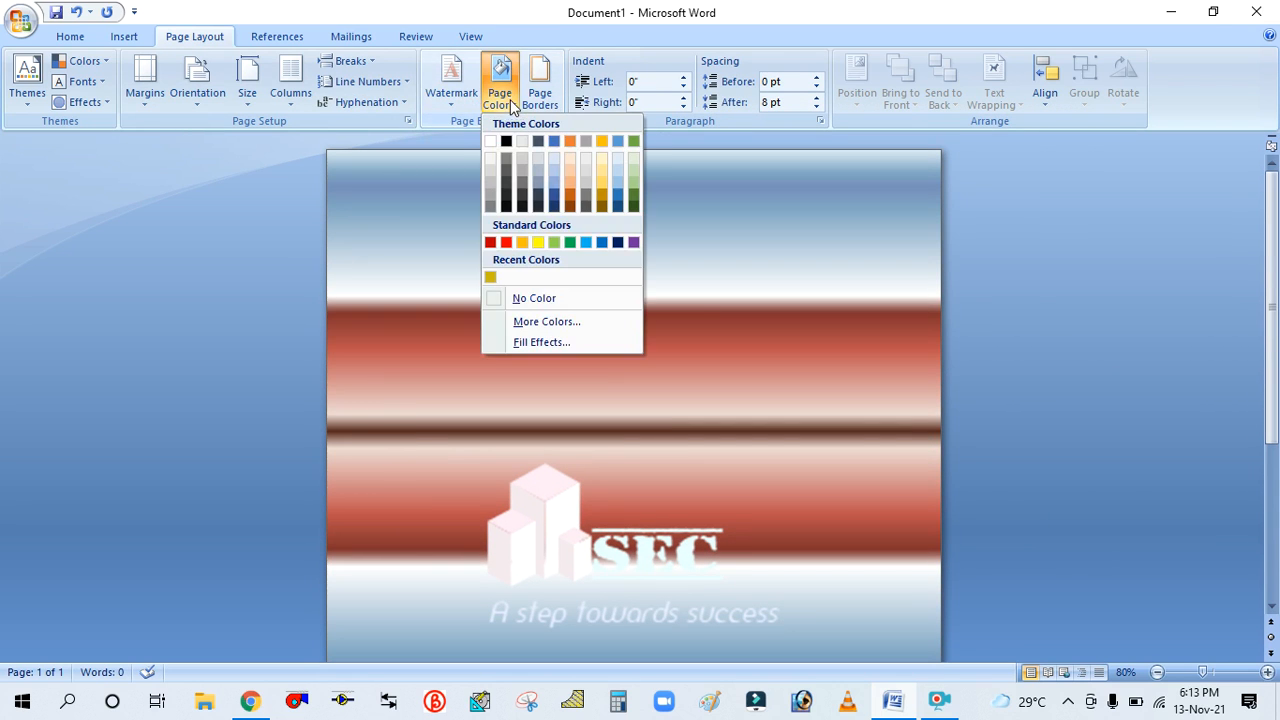
left_click(534, 340)
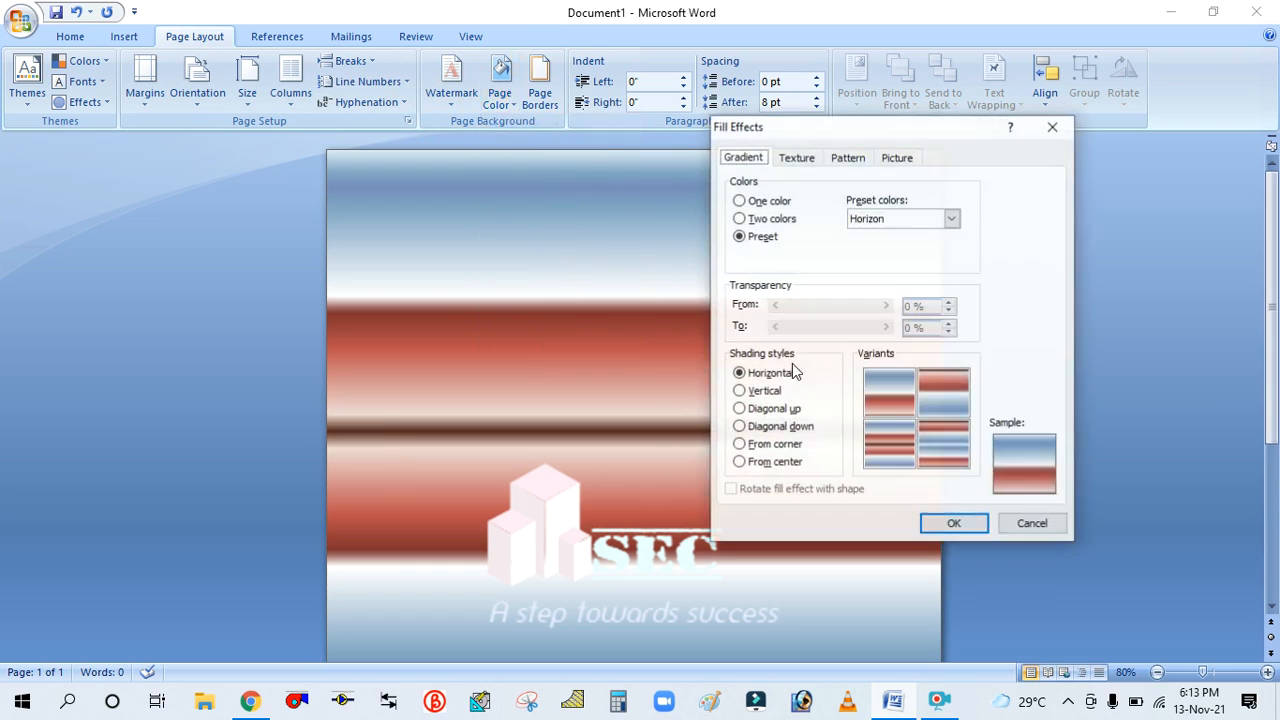
left_click(920, 218)
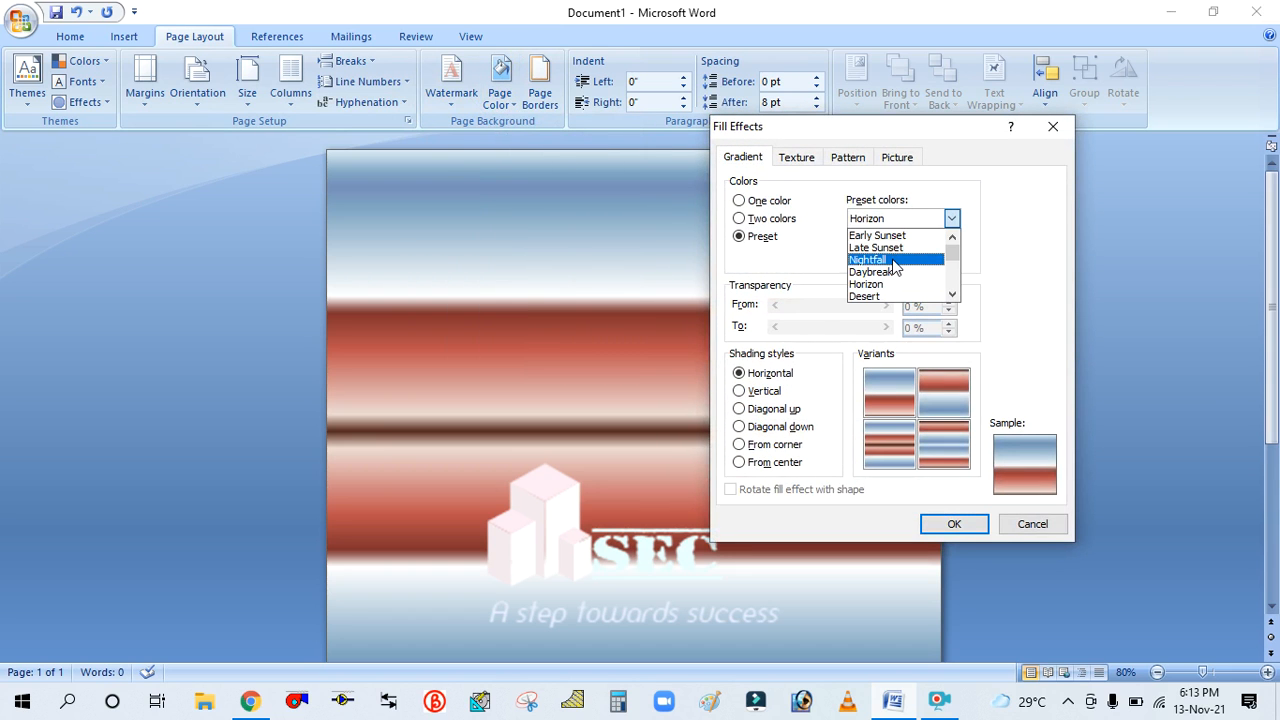
left_click(879, 275)
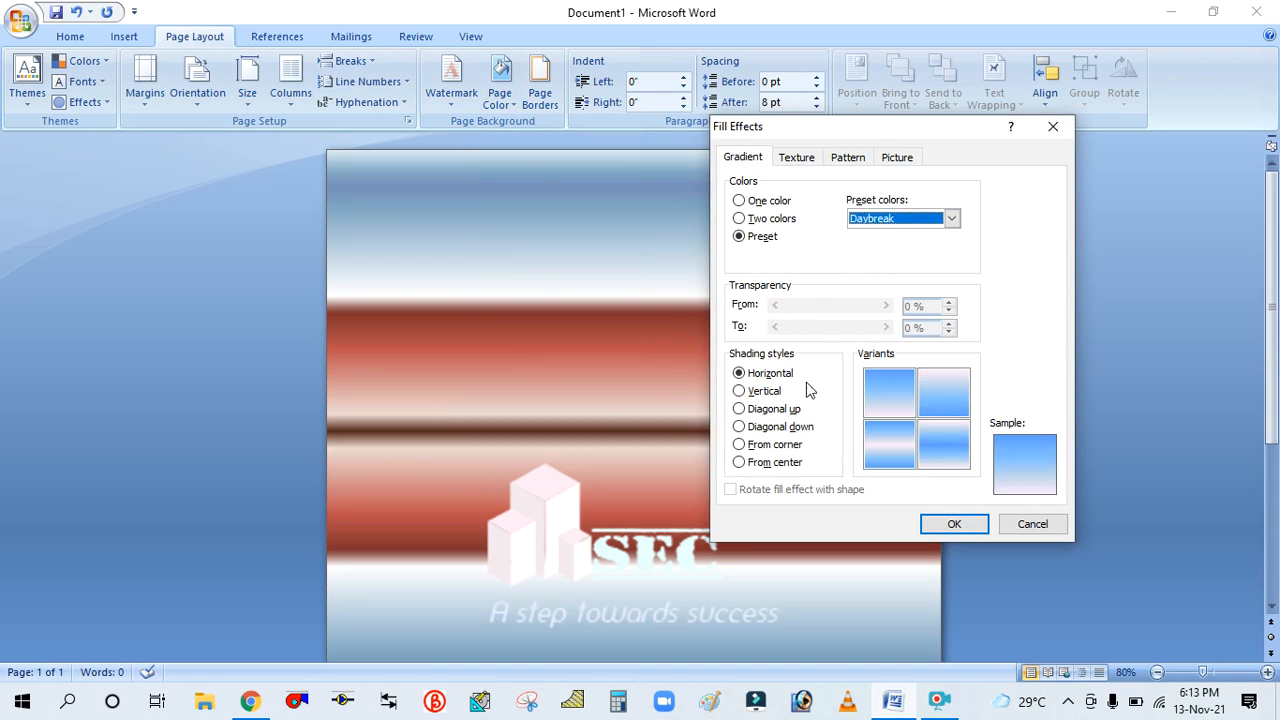
Switch to textures and apply the Bouquet texture, previewing Pink tissue paper, Parchment and White marble first
left_click(797, 162)
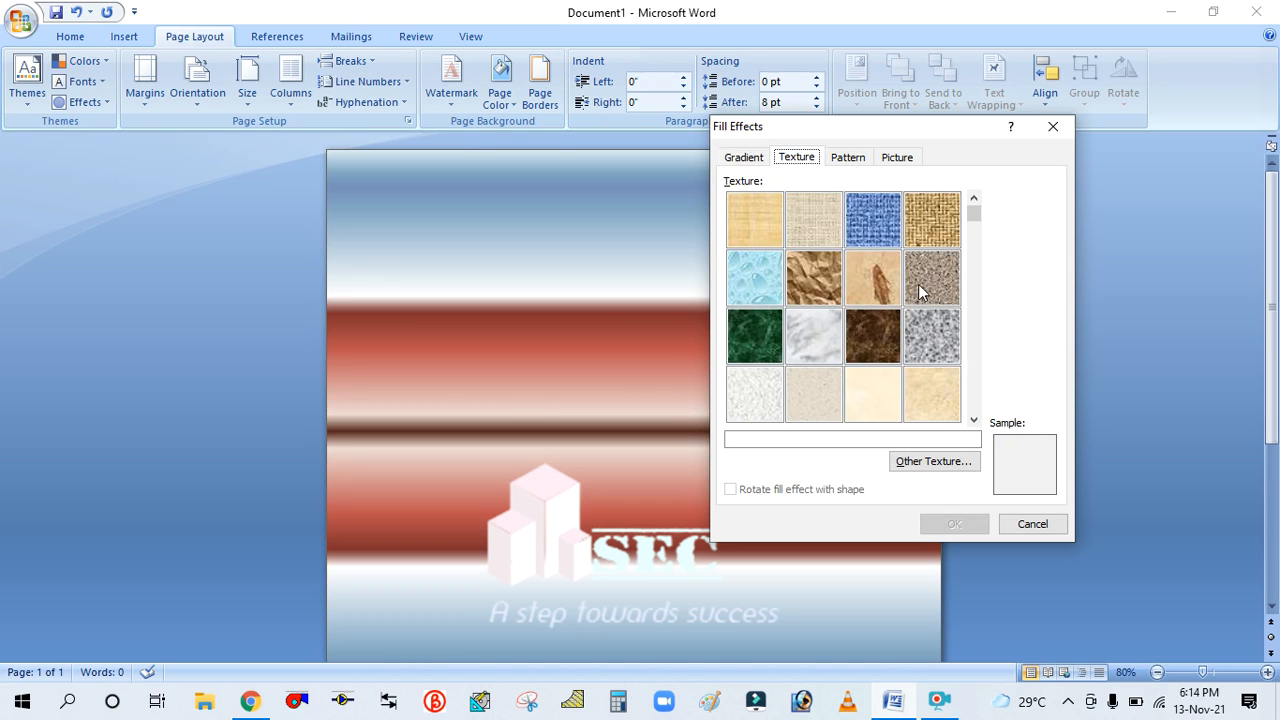
left_click_drag(969, 214, 971, 230)
left_click(973, 421)
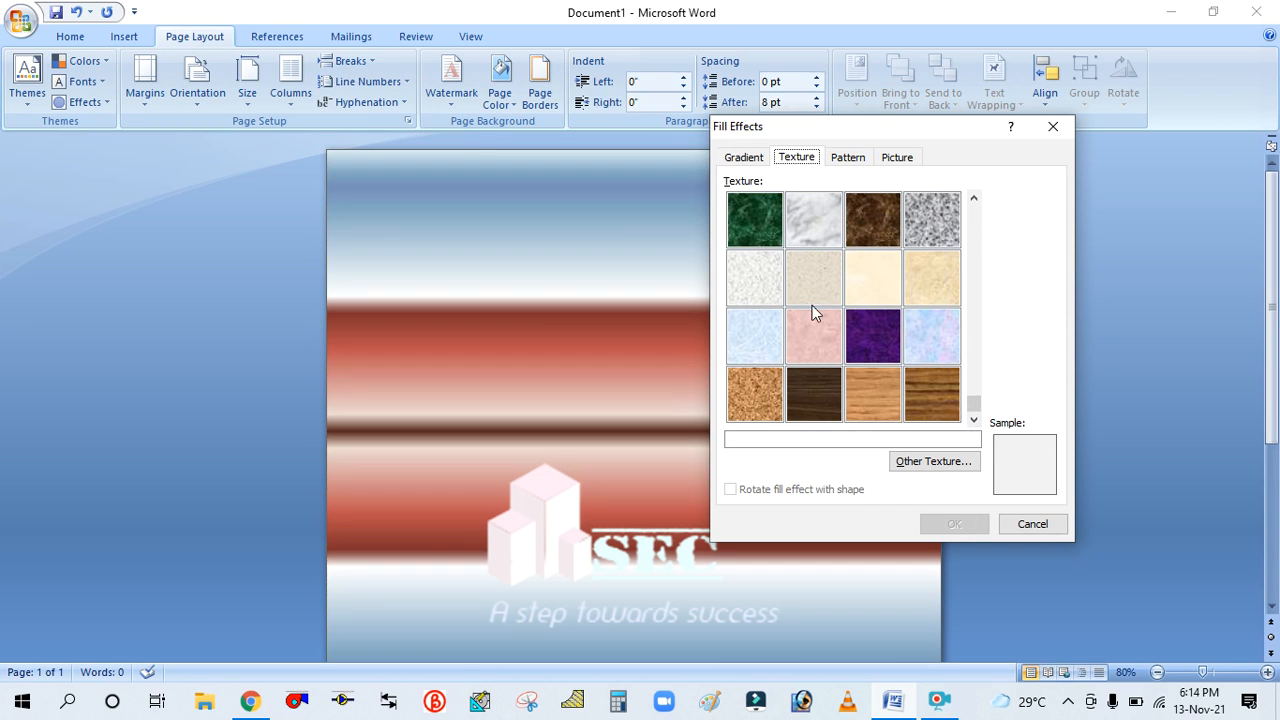
left_click(801, 342)
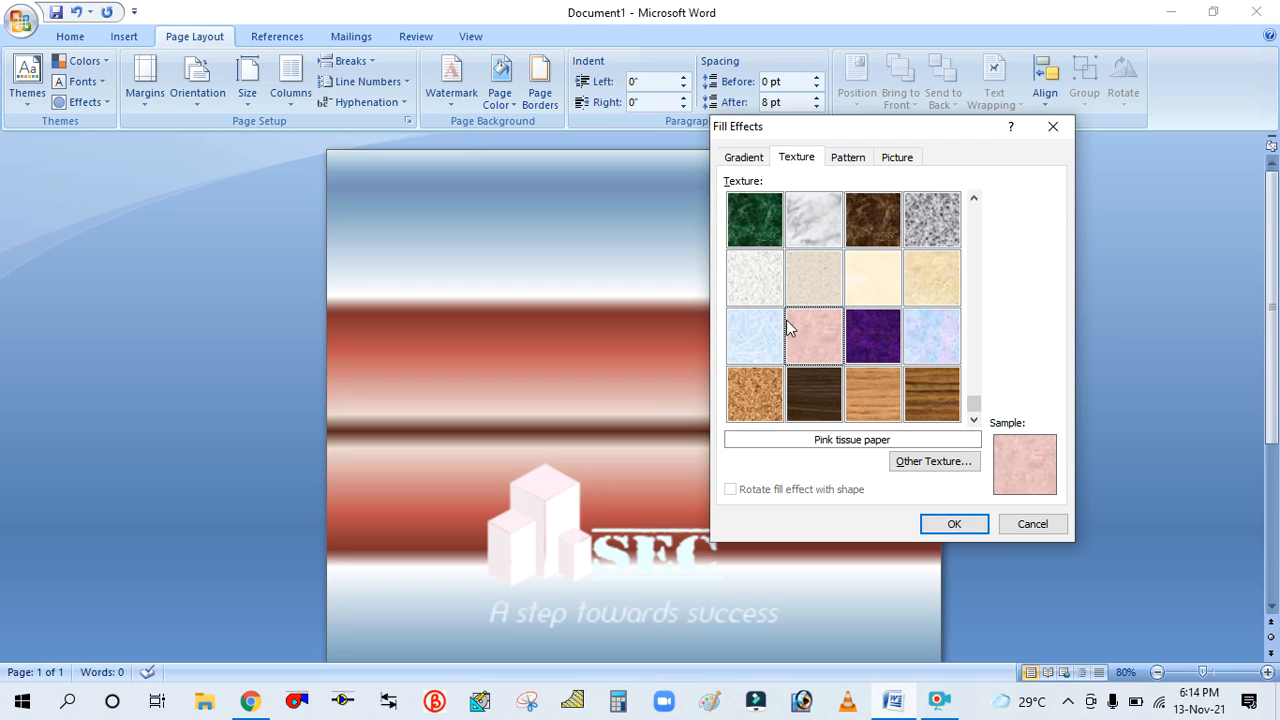
left_click(873, 280)
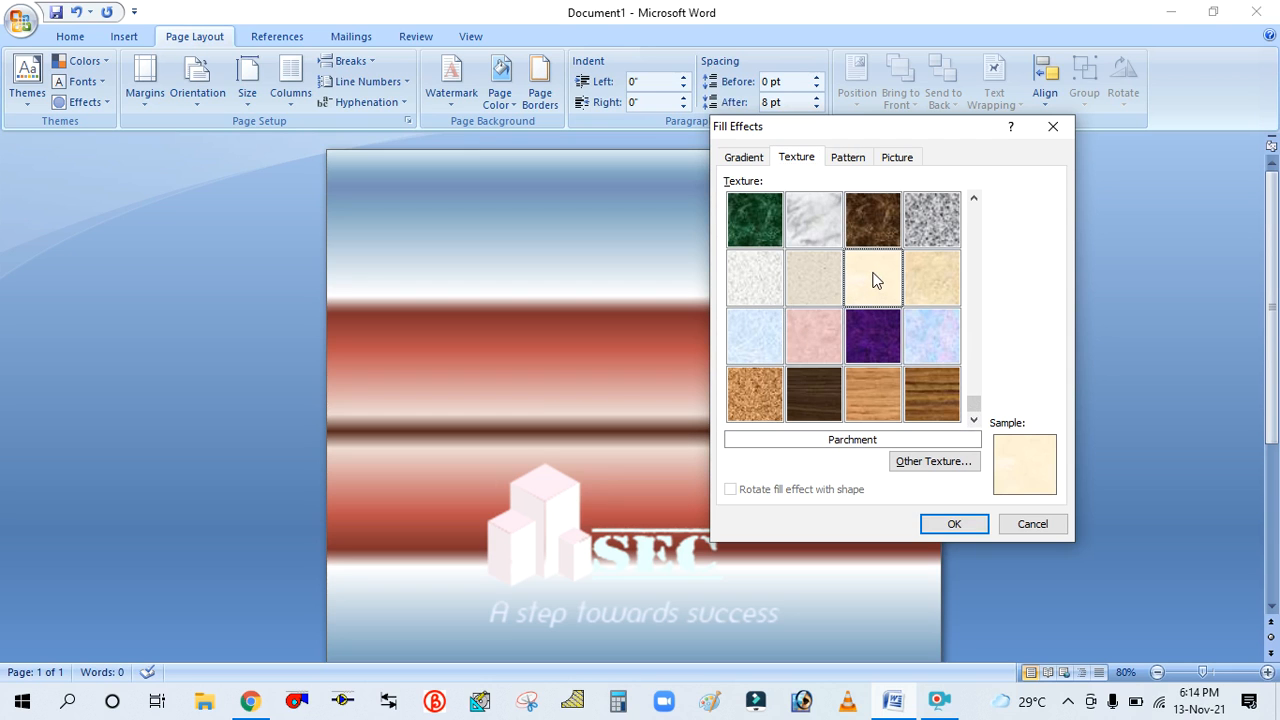
left_click(927, 343)
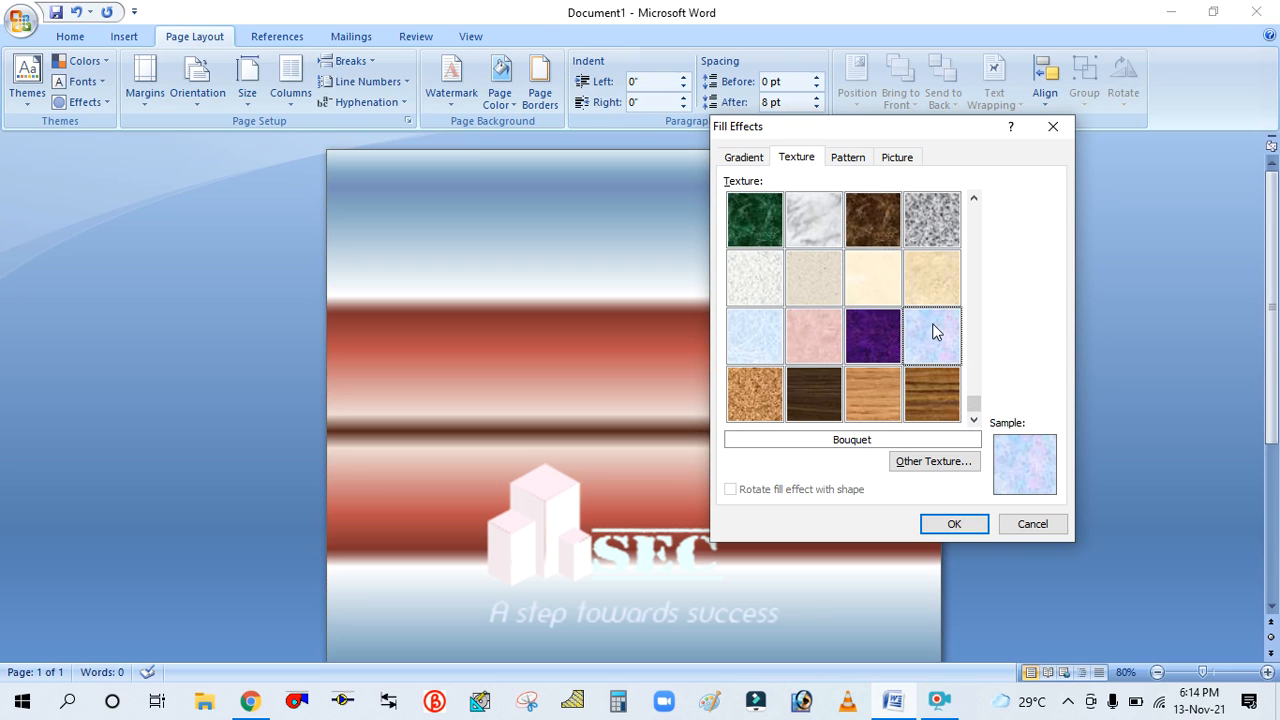
left_click(859, 269)
left_click(815, 229)
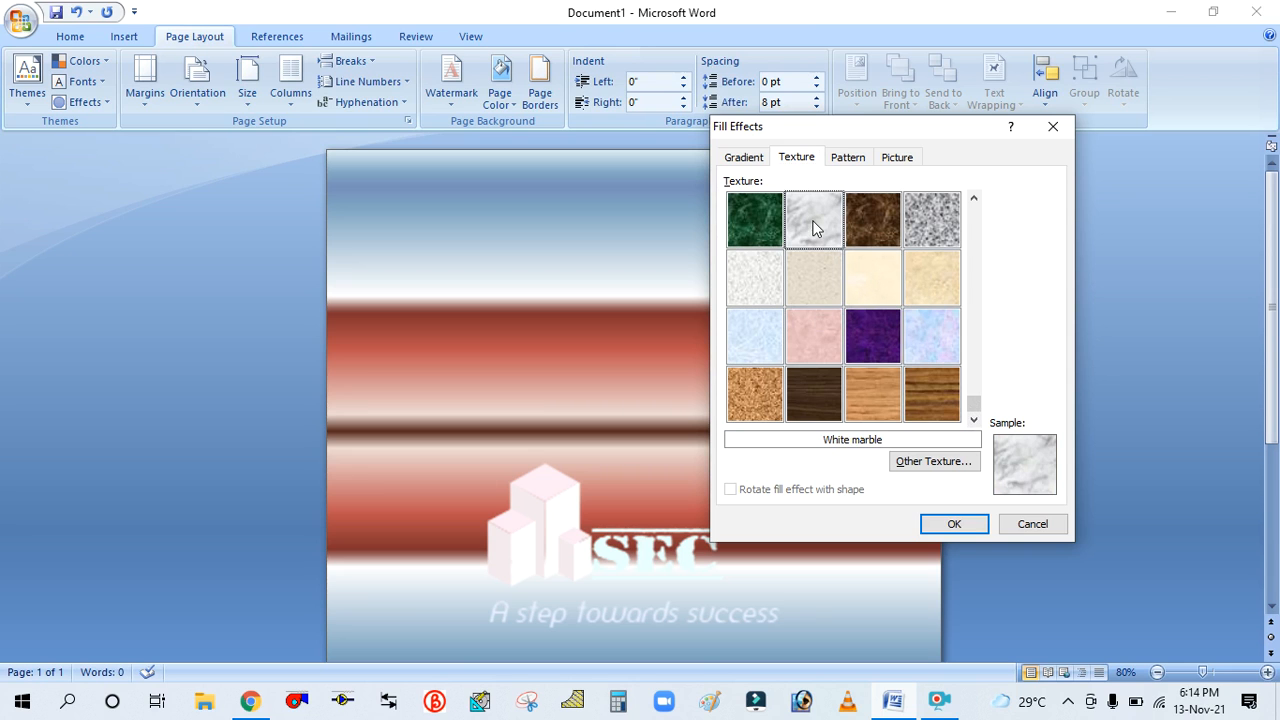
left_click(927, 360)
left_click(953, 524)
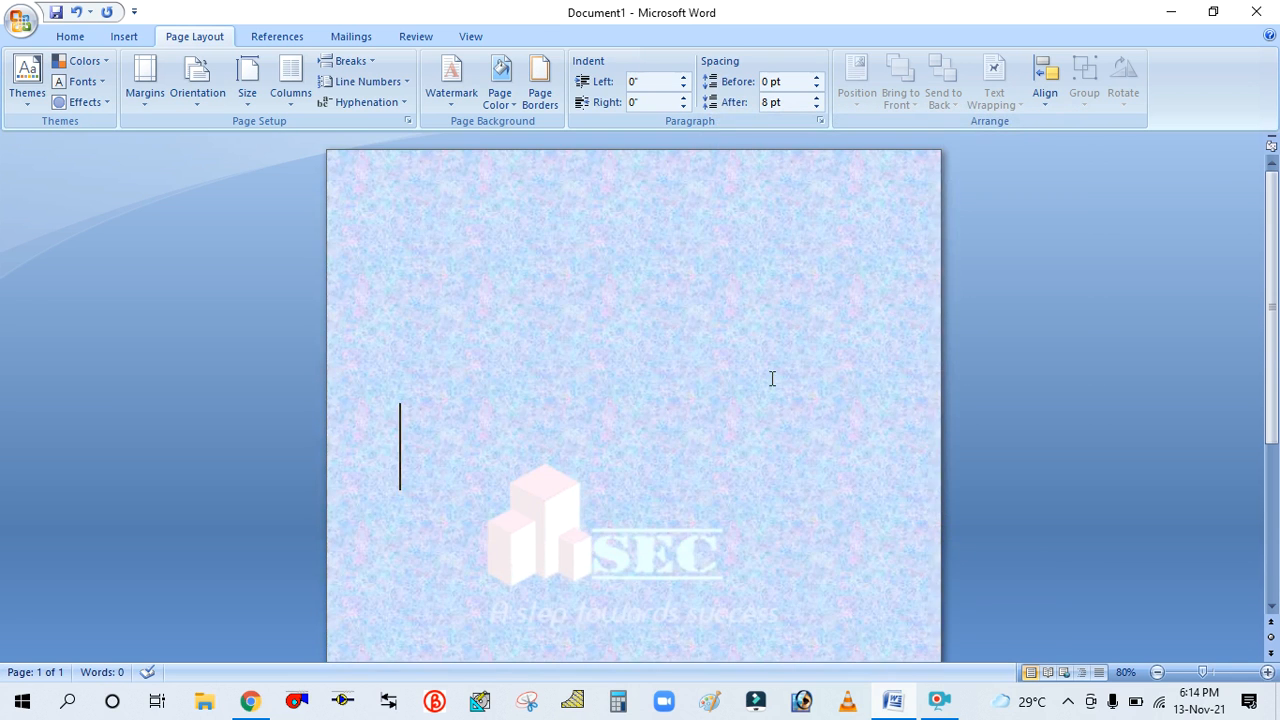
Change the page background to the Water droplets texture
scroll(771, 377, "down", 5)
scroll(771, 377, "up", 5)
scroll(771, 377, "down", 4)
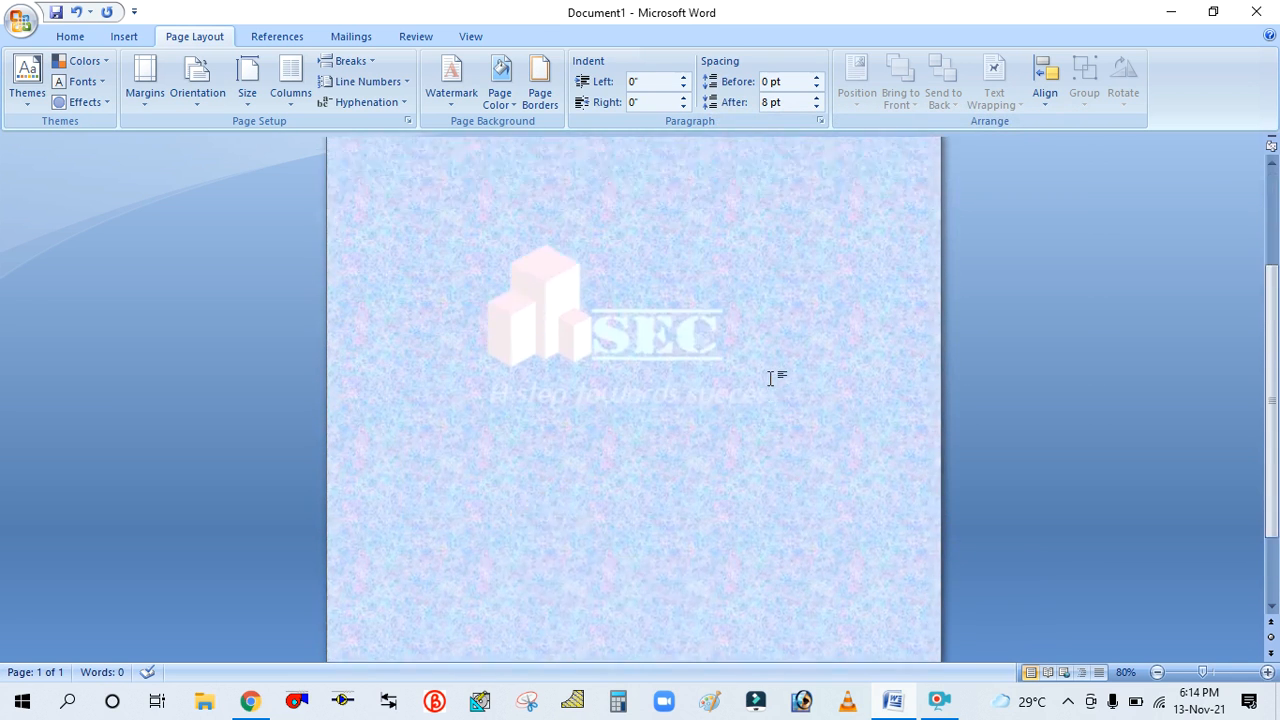
scroll(770, 377, "up", 2)
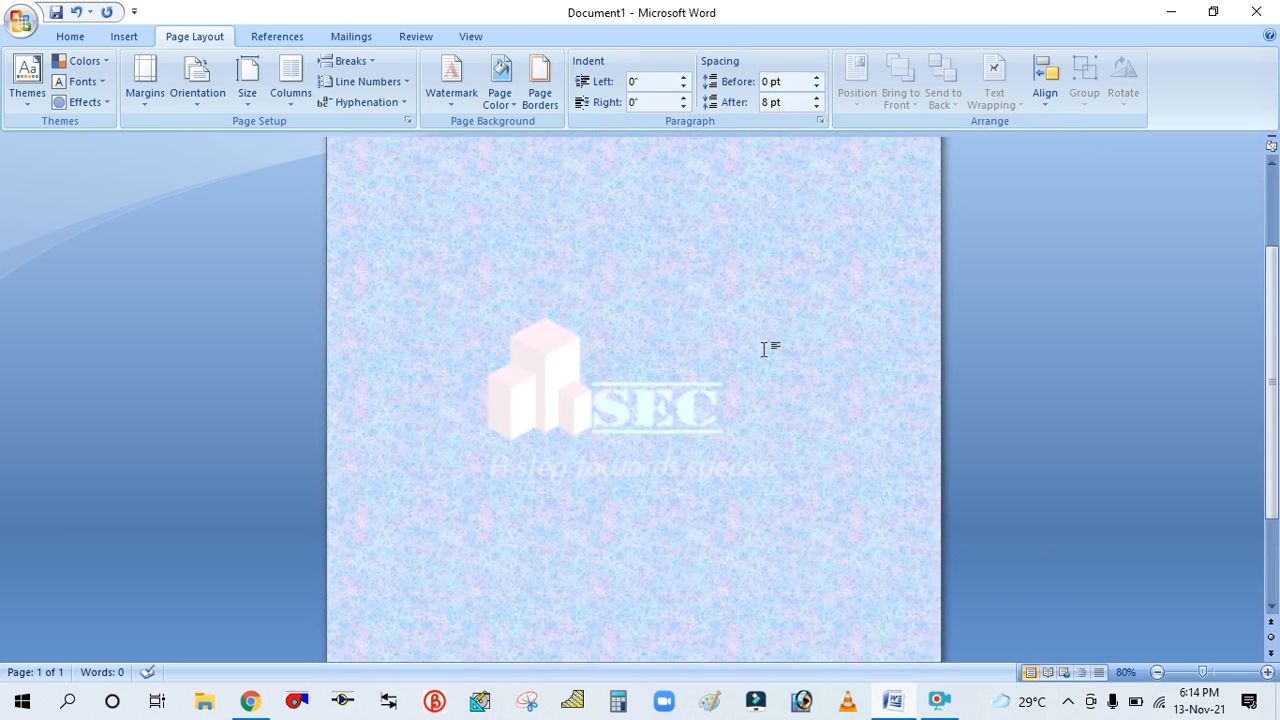
left_click(500, 94)
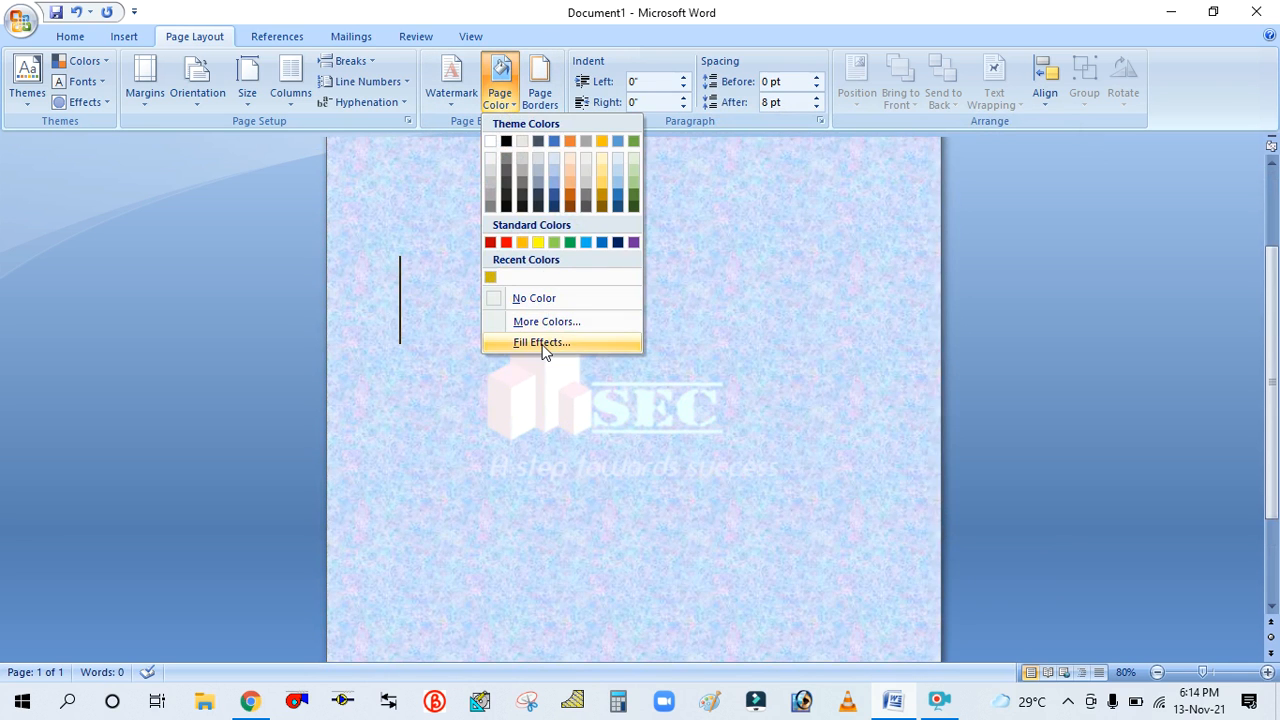
left_click(541, 342)
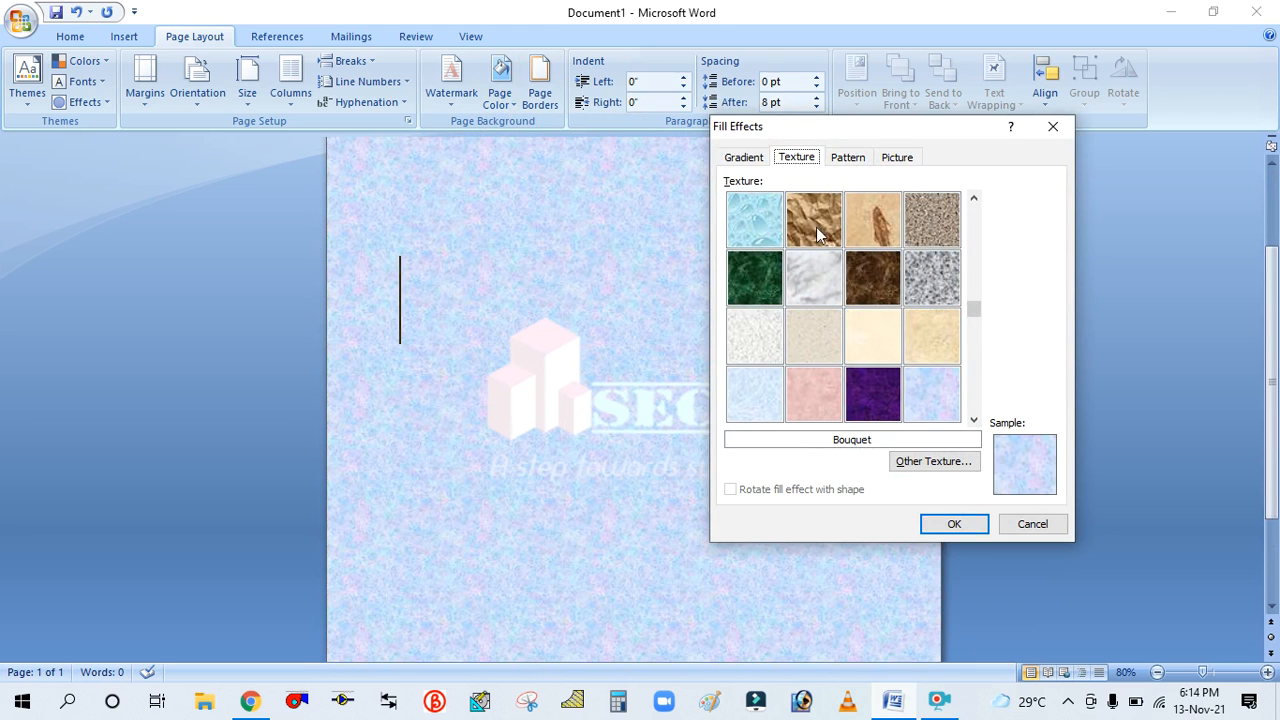
left_click(974, 420)
left_click(975, 422)
left_click_drag(972, 408, 974, 205)
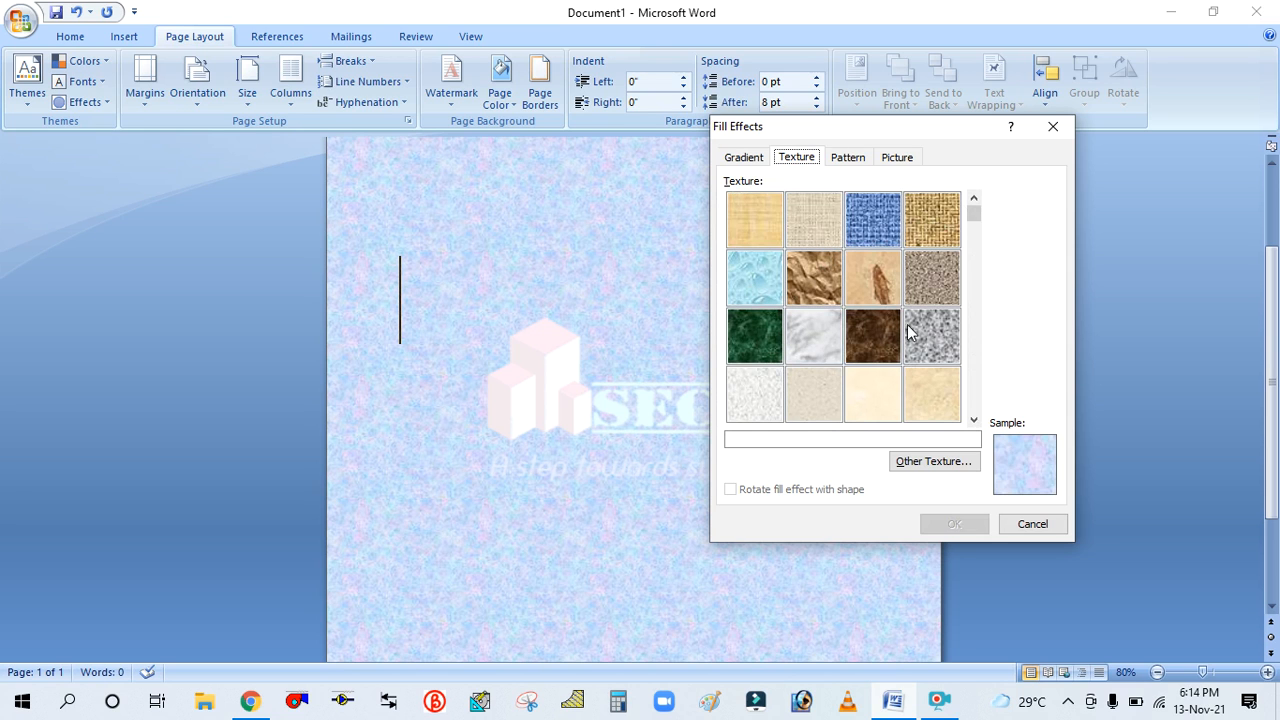
left_click(771, 282)
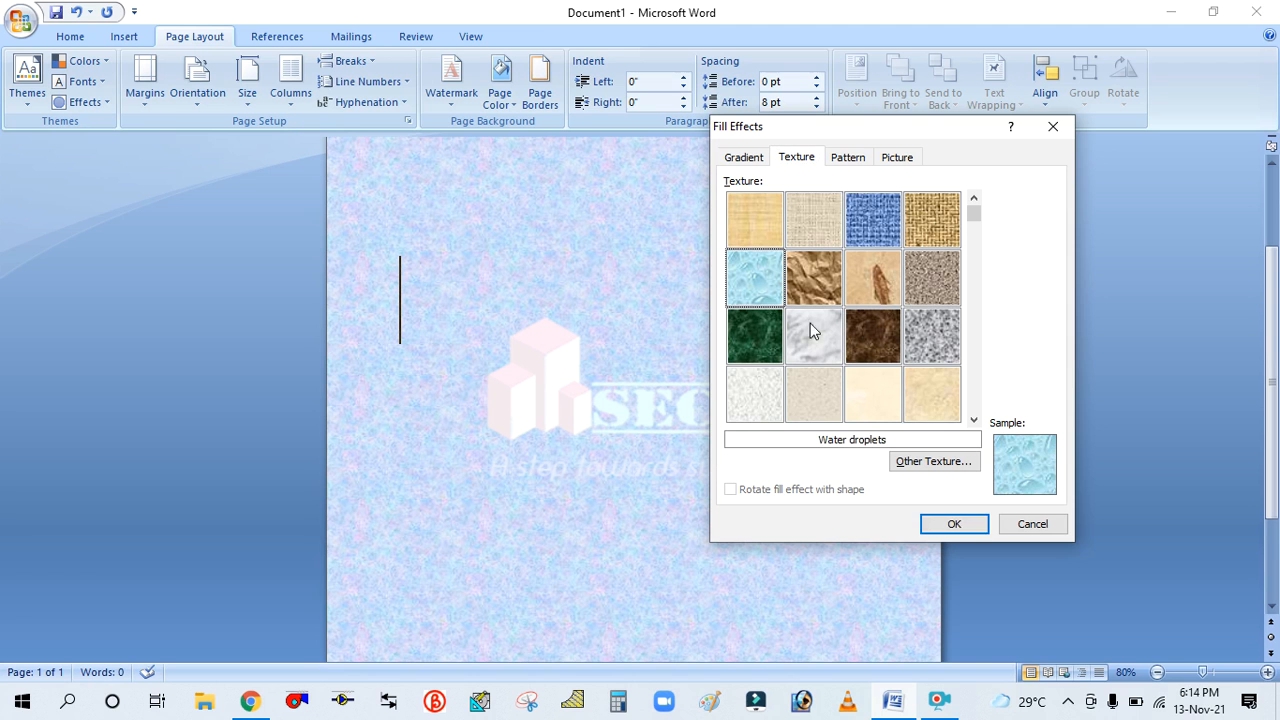
left_click(955, 524)
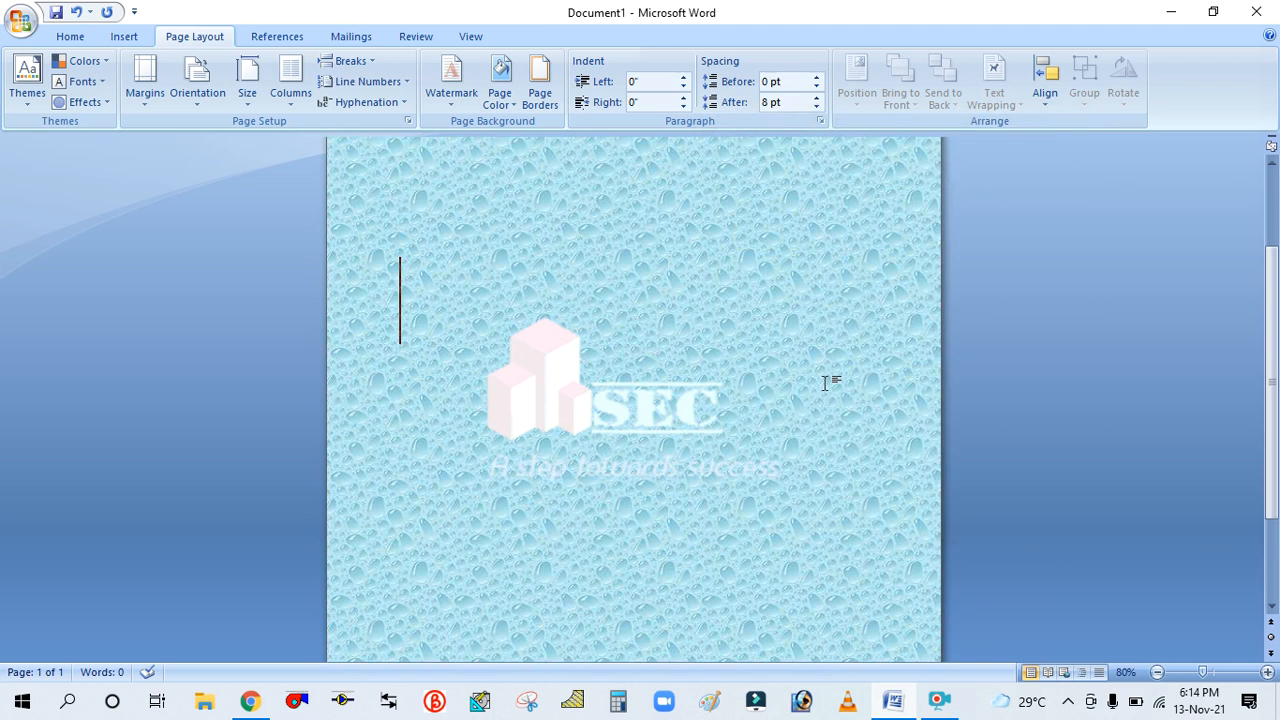
Examine the textured page background while scrolling and zooming the view
scroll(829, 380, "down", 3)
scroll(560, 312, "up", 5)
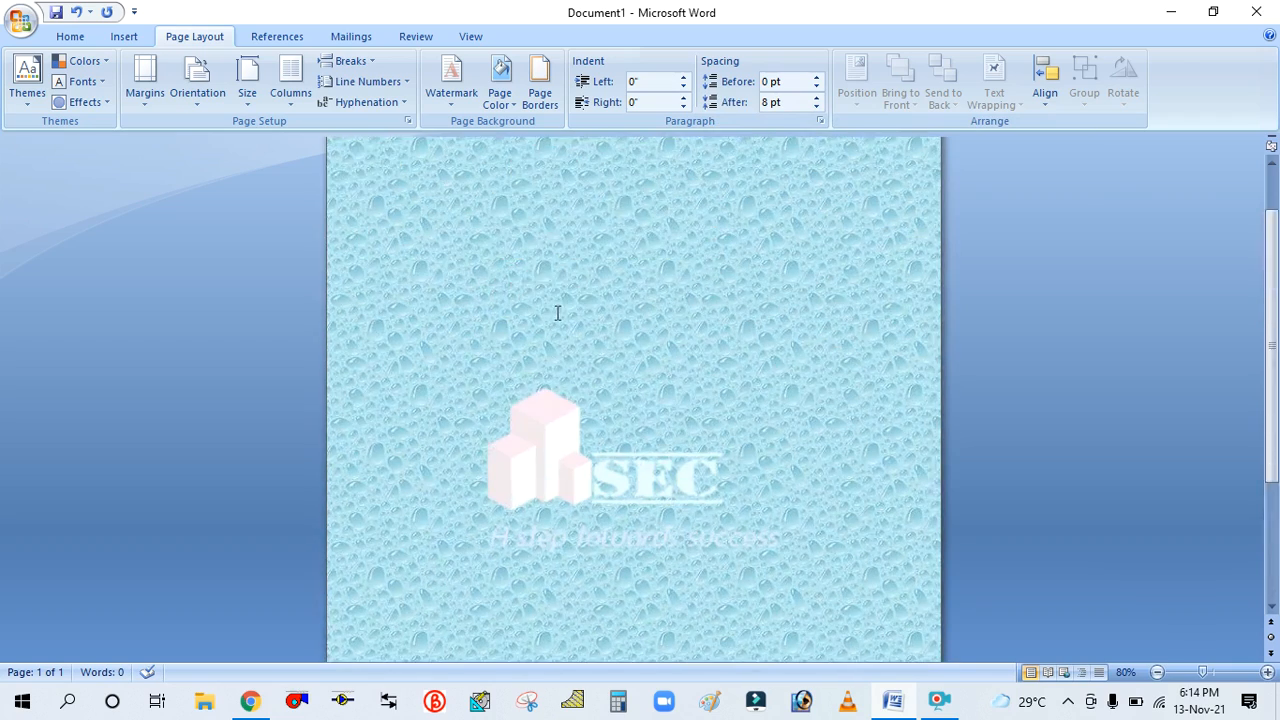
scroll(625, 290, "up", 3)
scroll(633, 285, "down", 4)
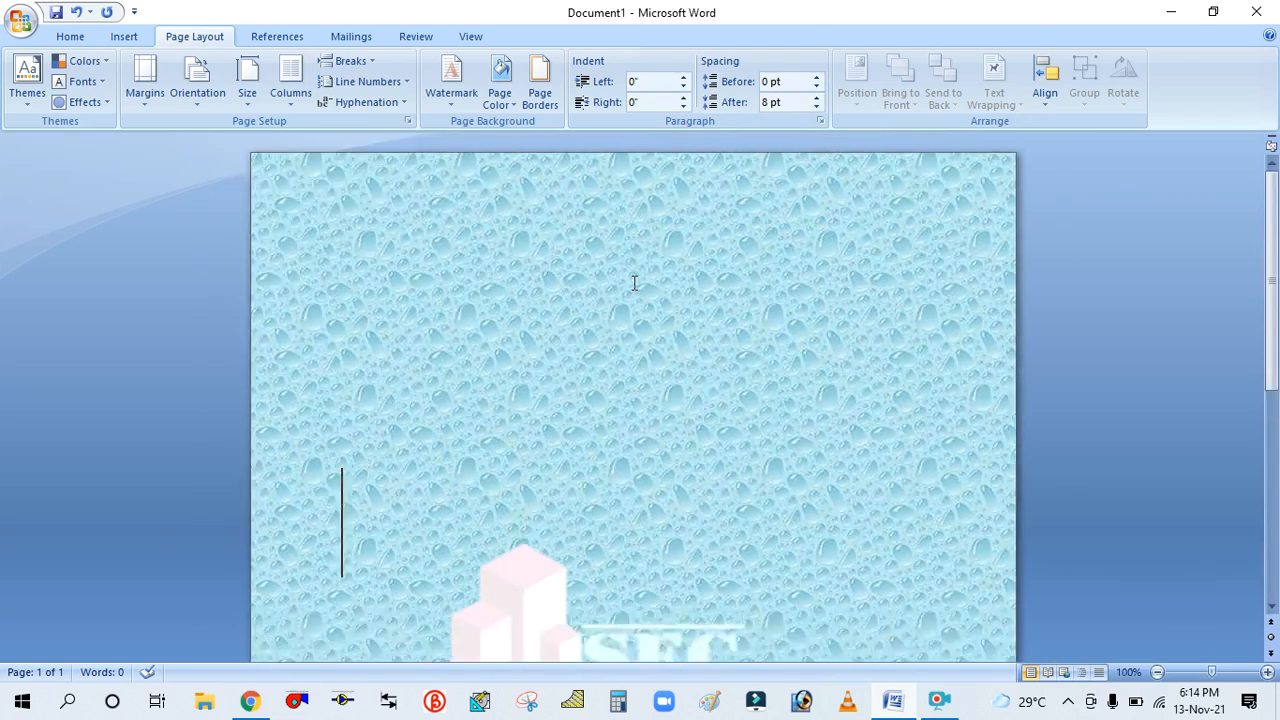
scroll(633, 288, "down", 4)
scroll(633, 288, "up", 2)
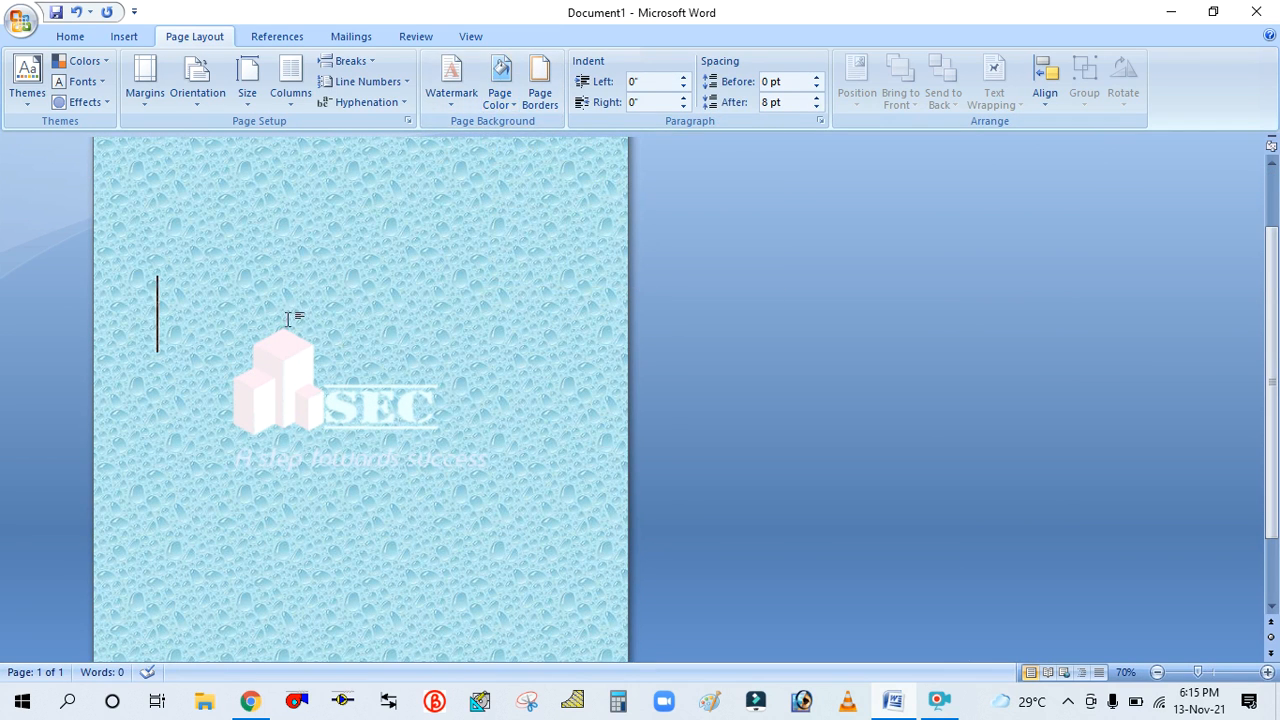
scroll(289, 318, "up", 2)
scroll(480, 290, "down", 2)
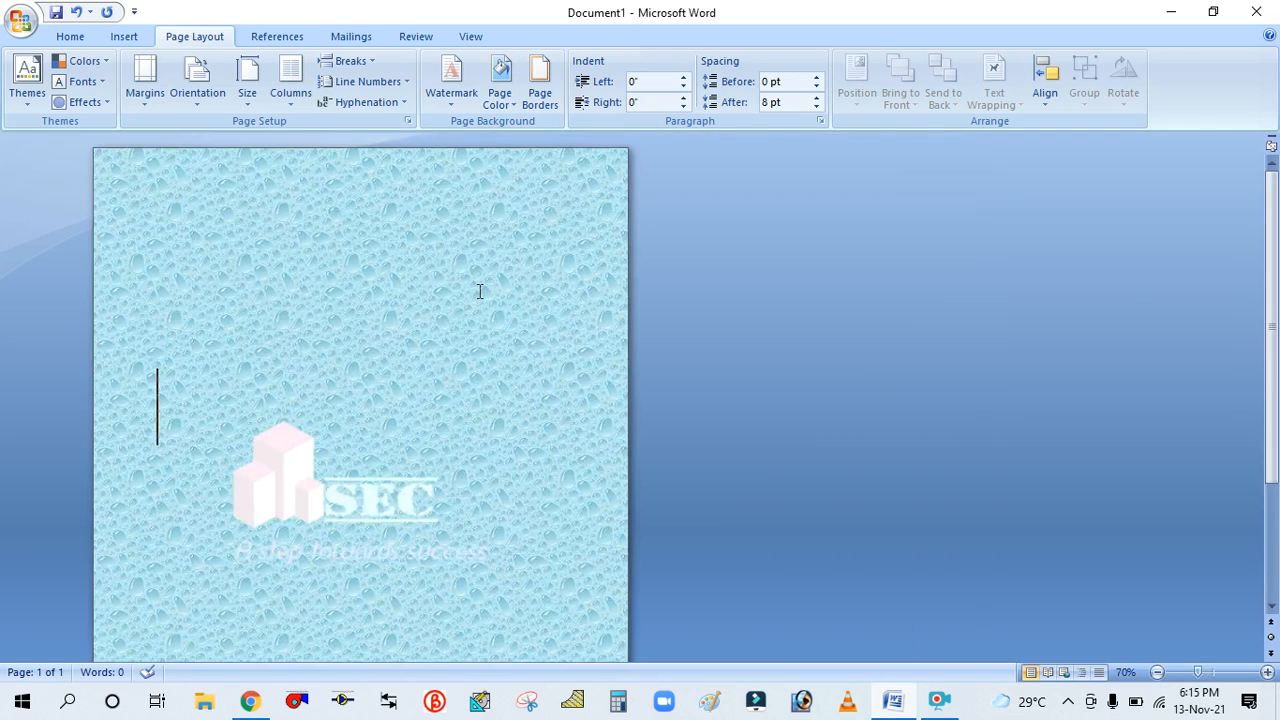
Apply the Pink tissue paper texture as the page background, previewing Newsprint and browsing other texture files first
left_click(500, 98)
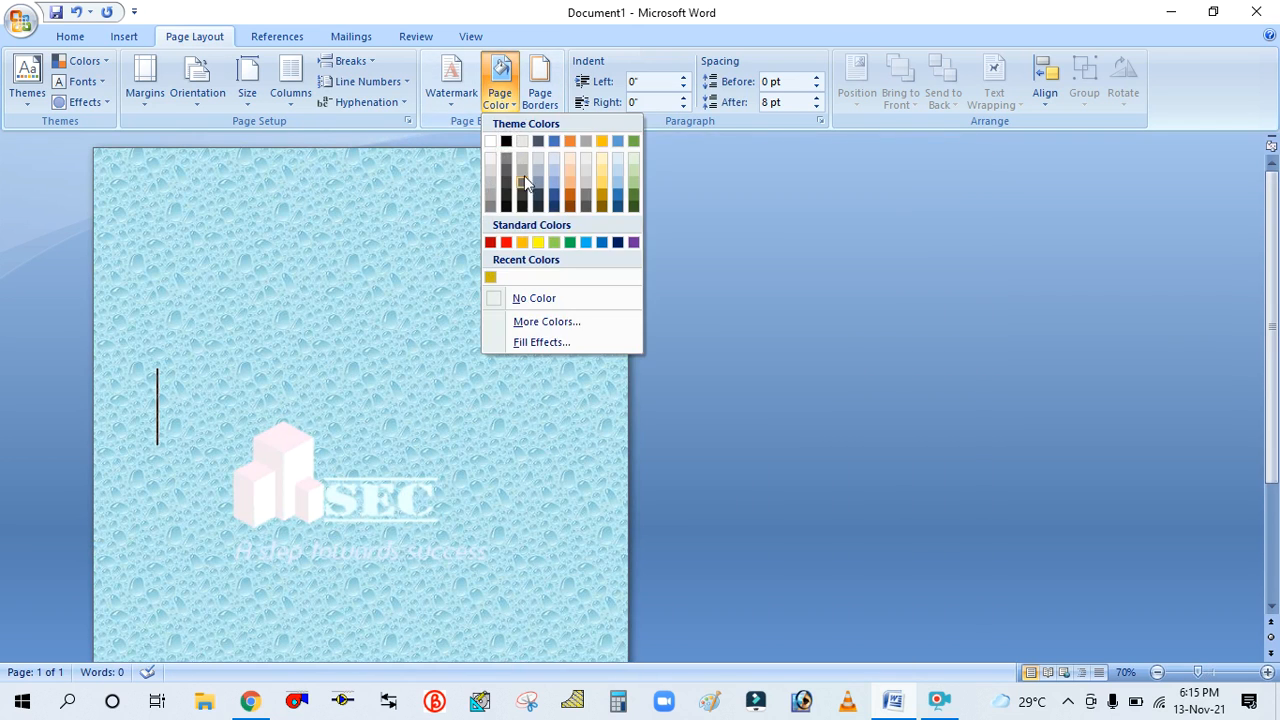
left_click(533, 342)
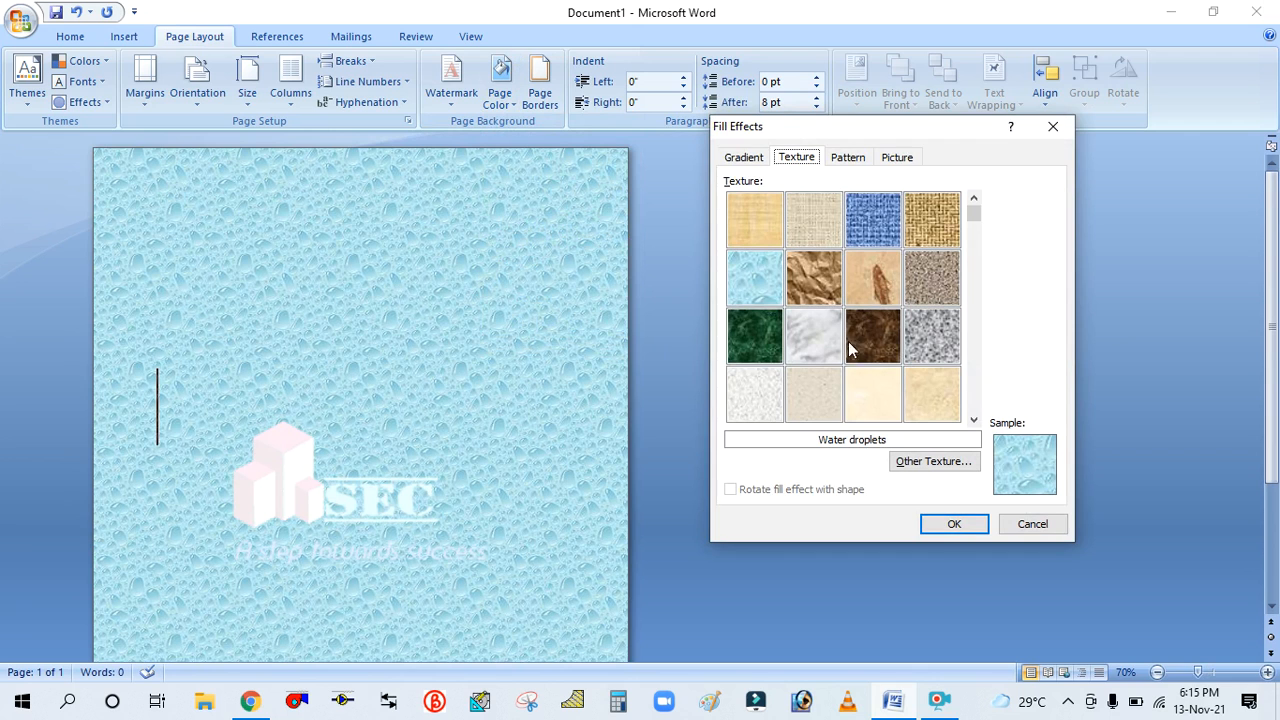
left_click(753, 392)
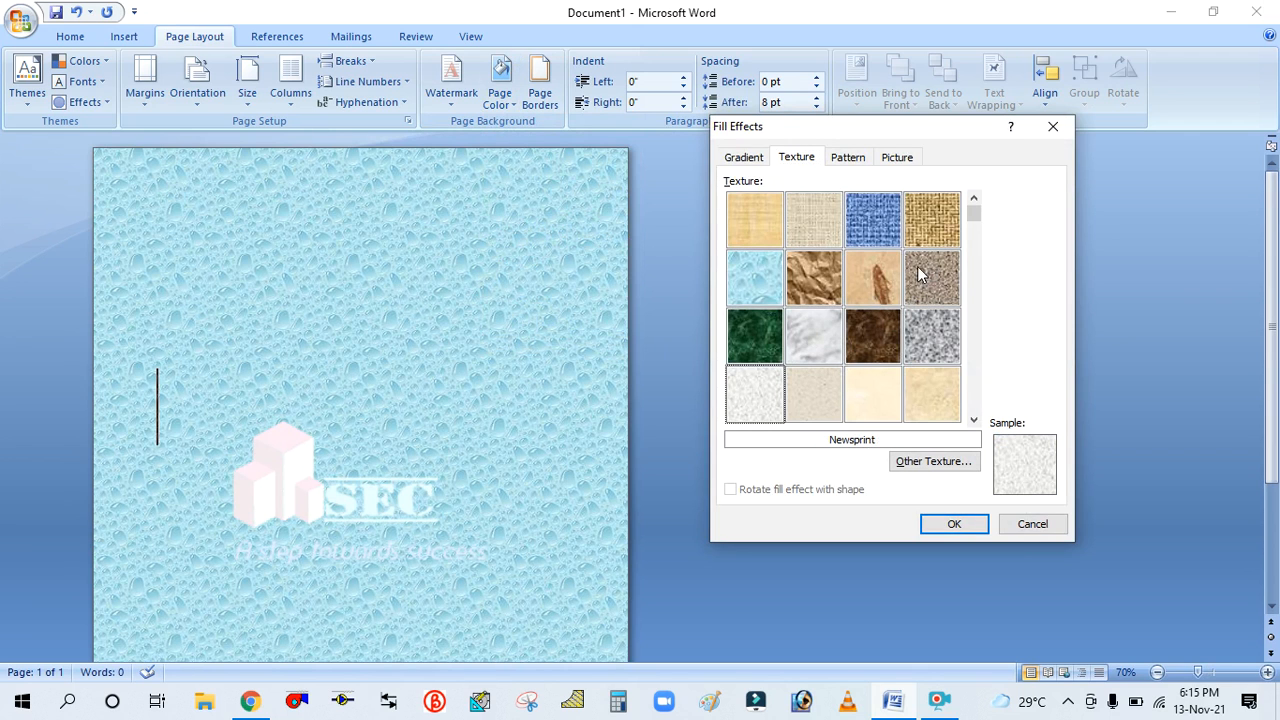
left_click(974, 421)
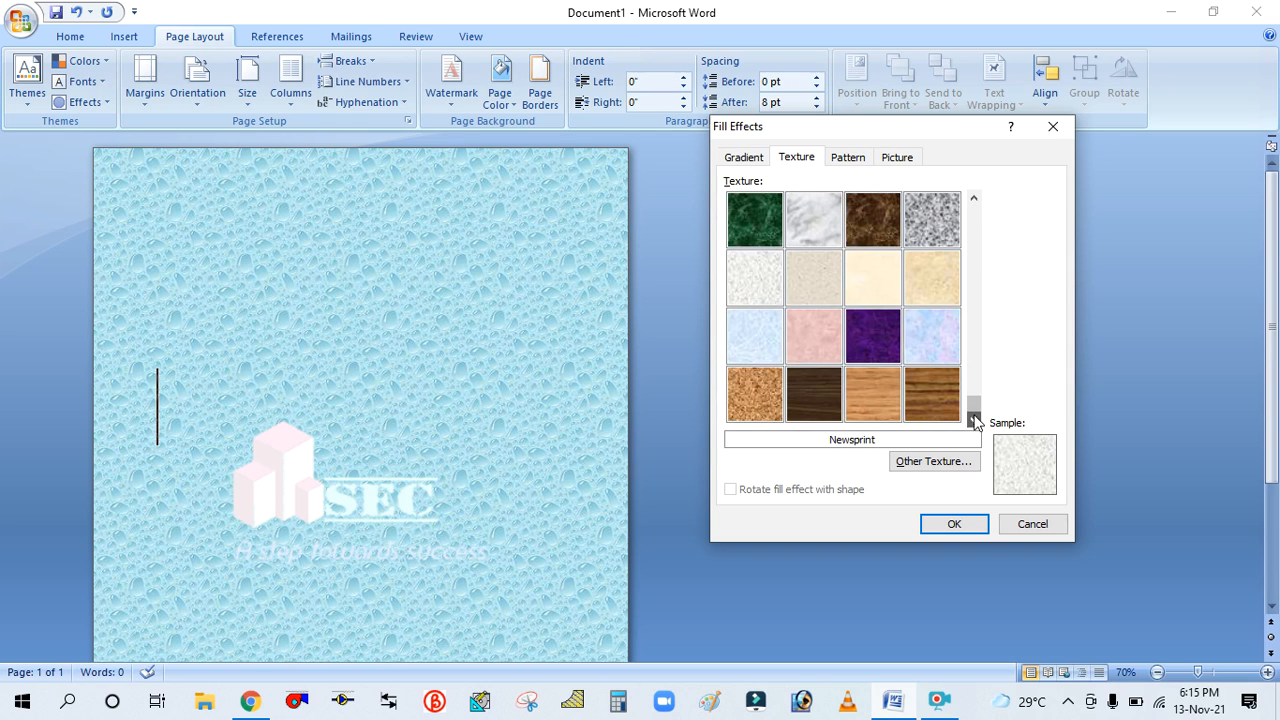
left_click(822, 335)
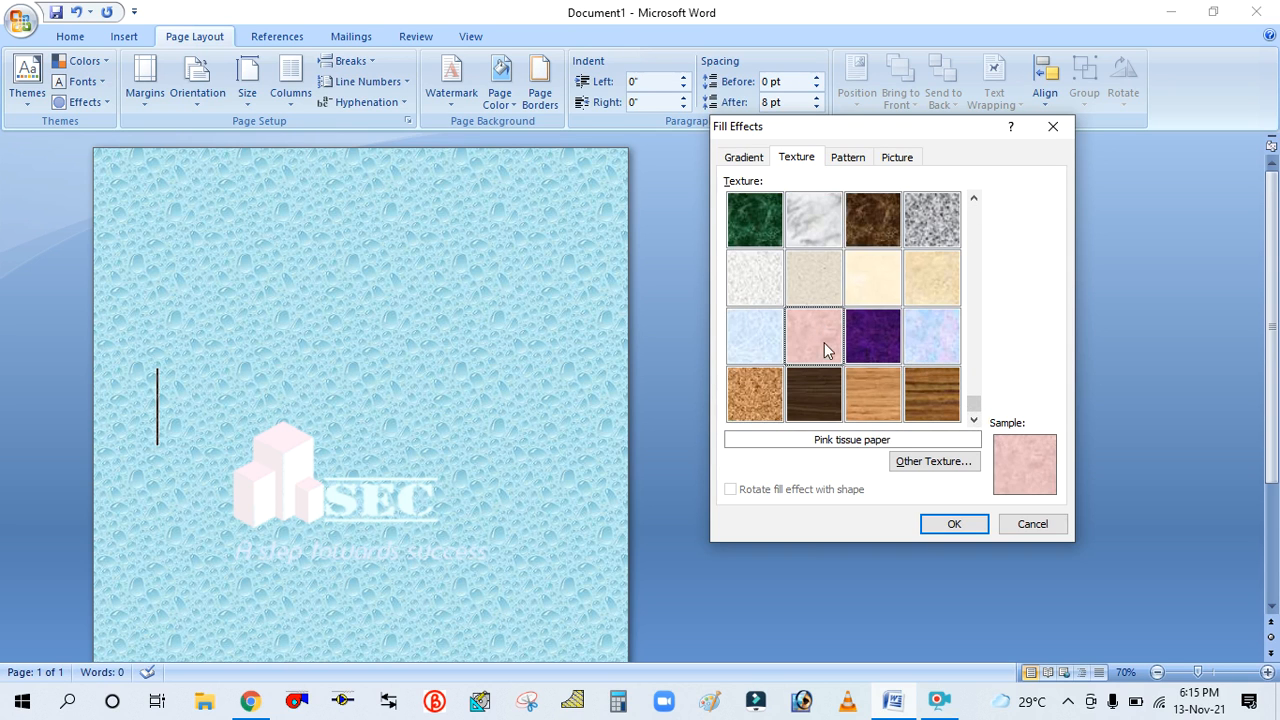
left_click(923, 465)
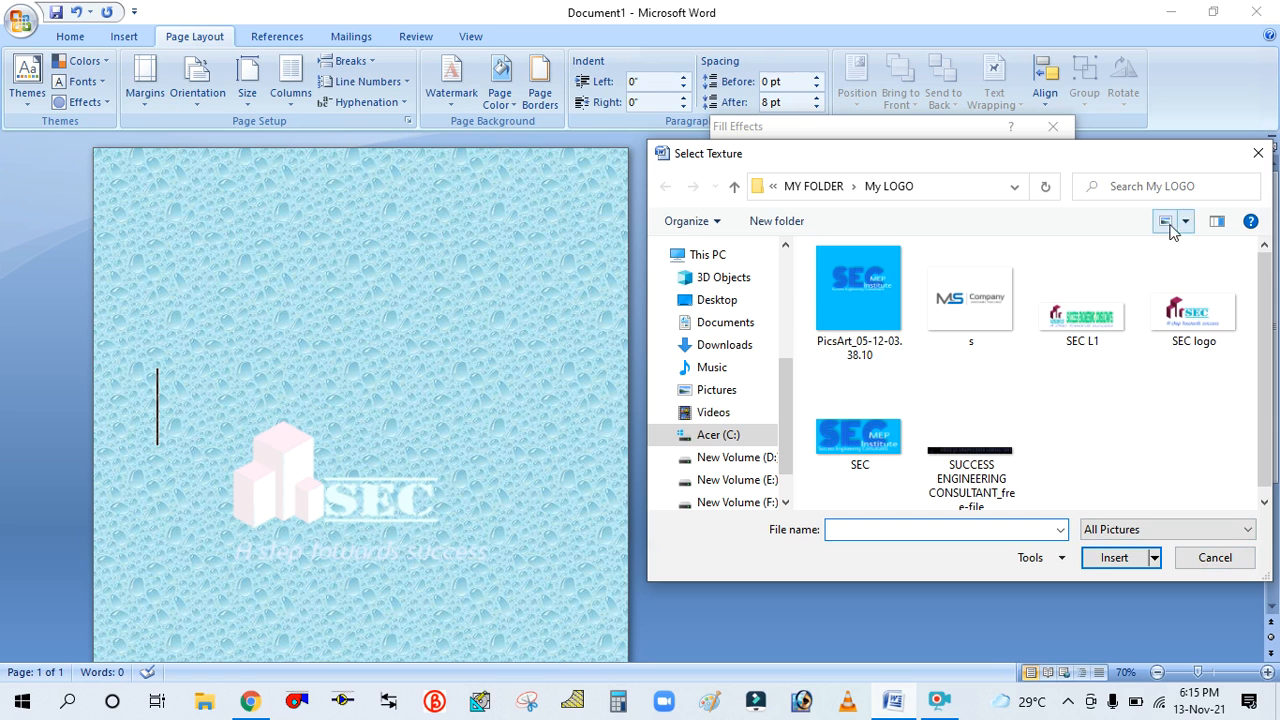
left_click(1213, 559)
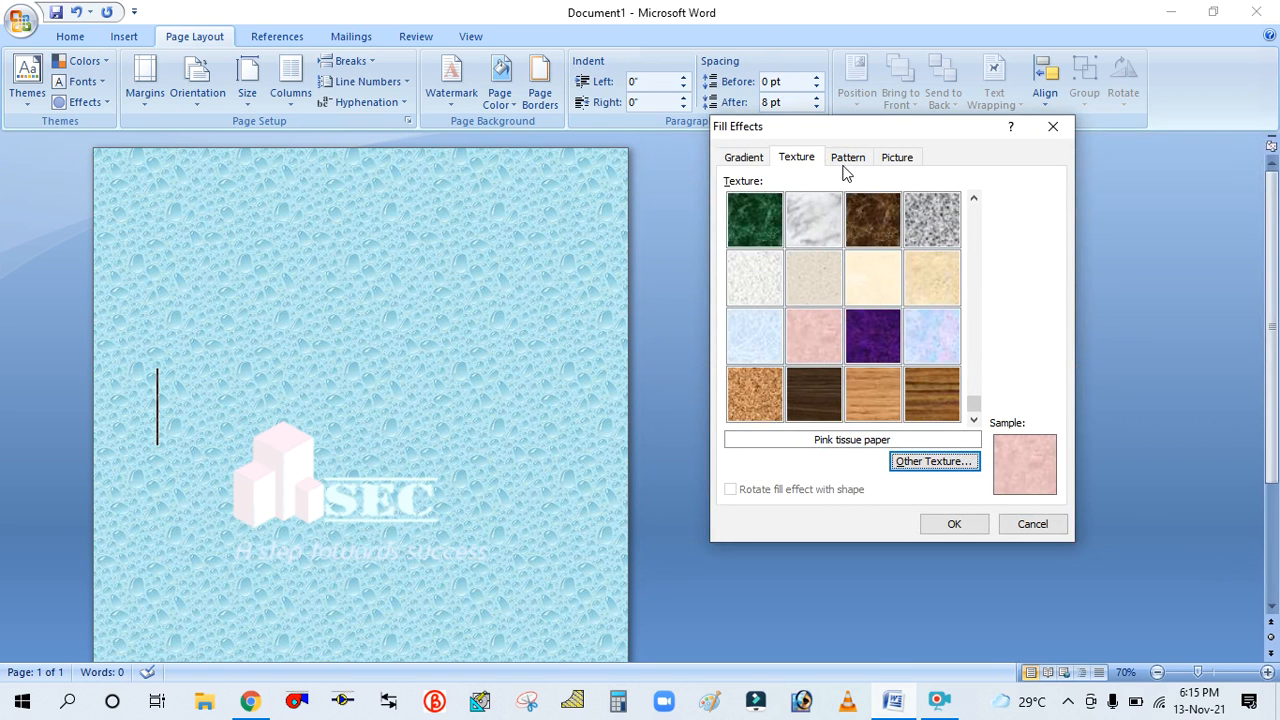
left_click(960, 526)
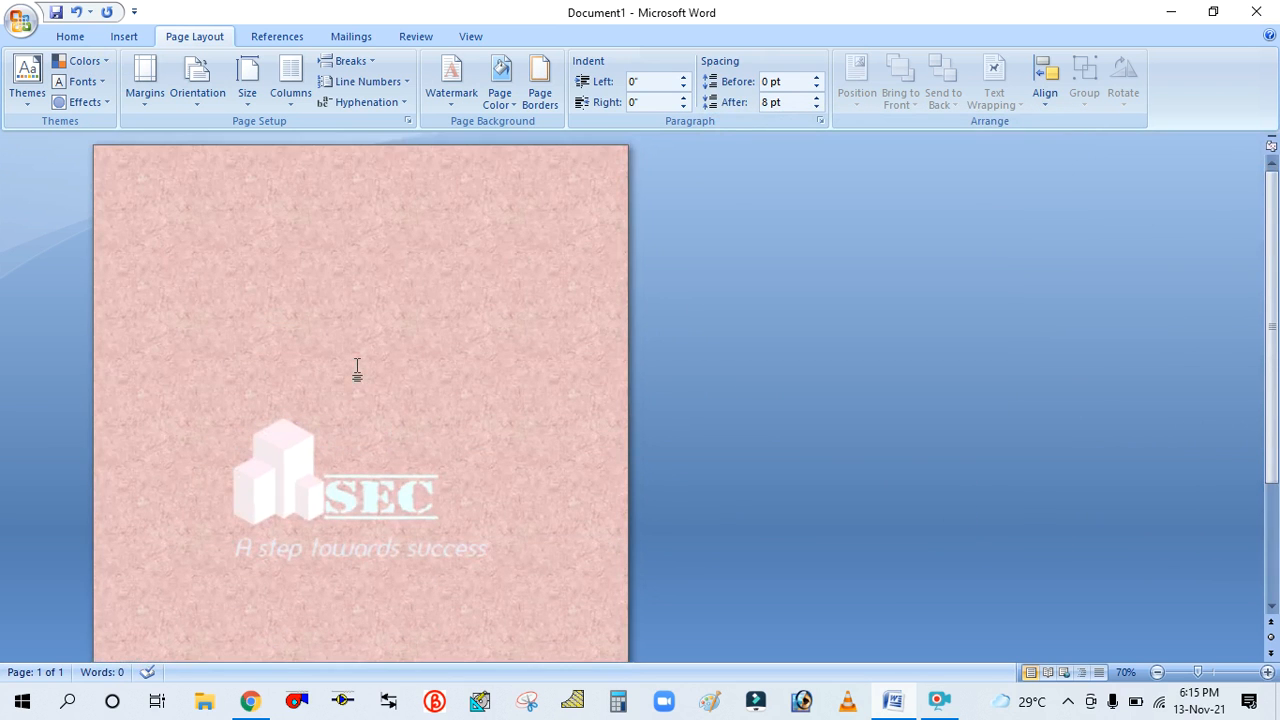
Apply a Large checker board pattern page background with a light green foreground color, previewing other patterns first
scroll(358, 365, "down", 3)
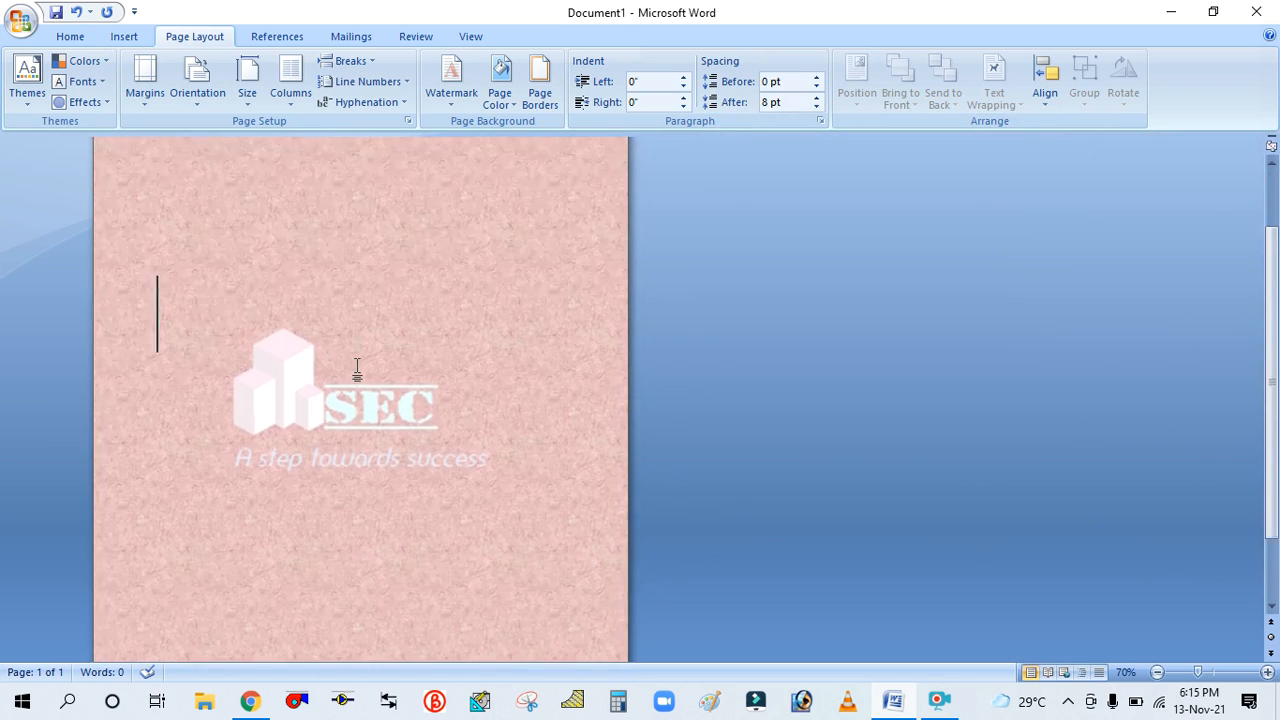
scroll(363, 345, "down", 2)
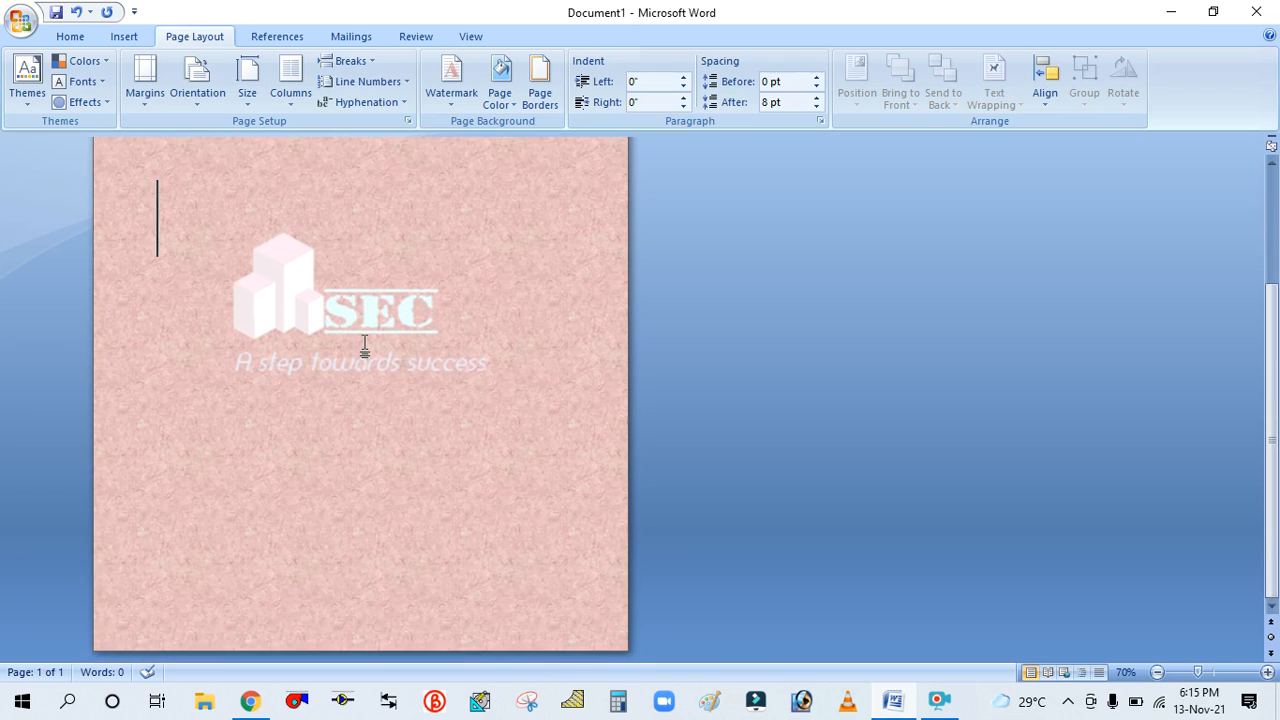
scroll(363, 347, "up", 5)
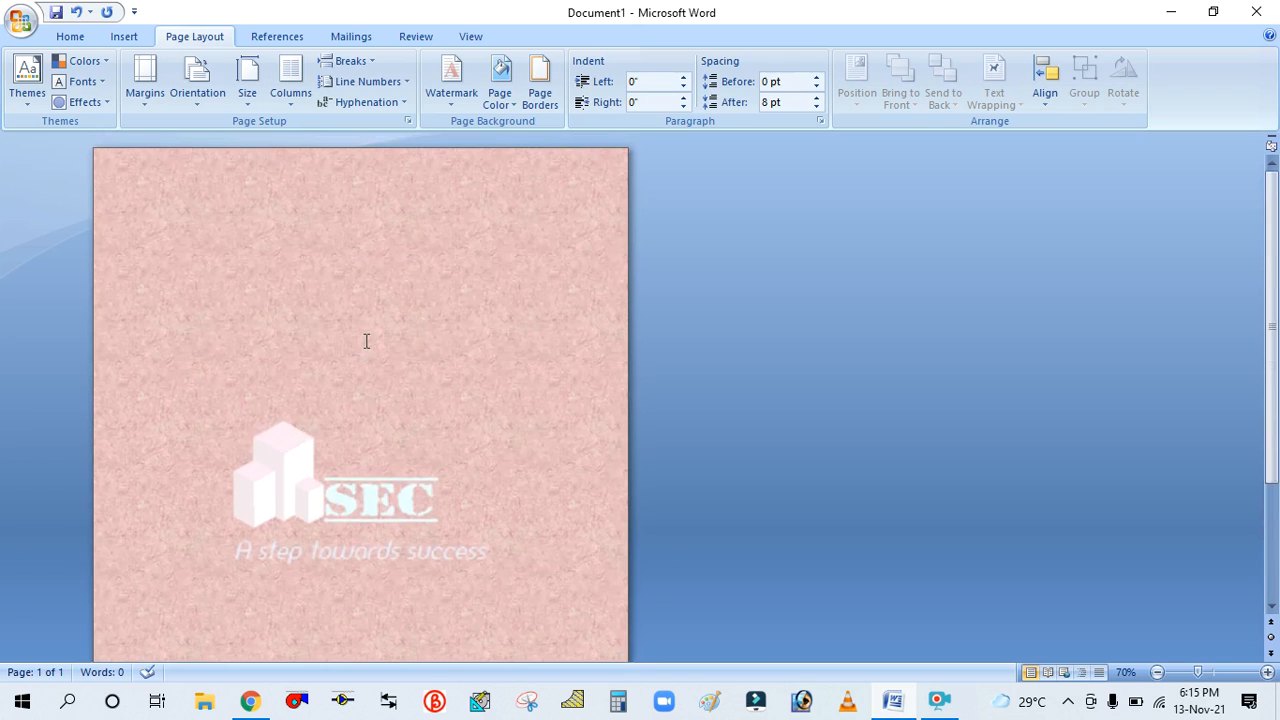
left_click(500, 105)
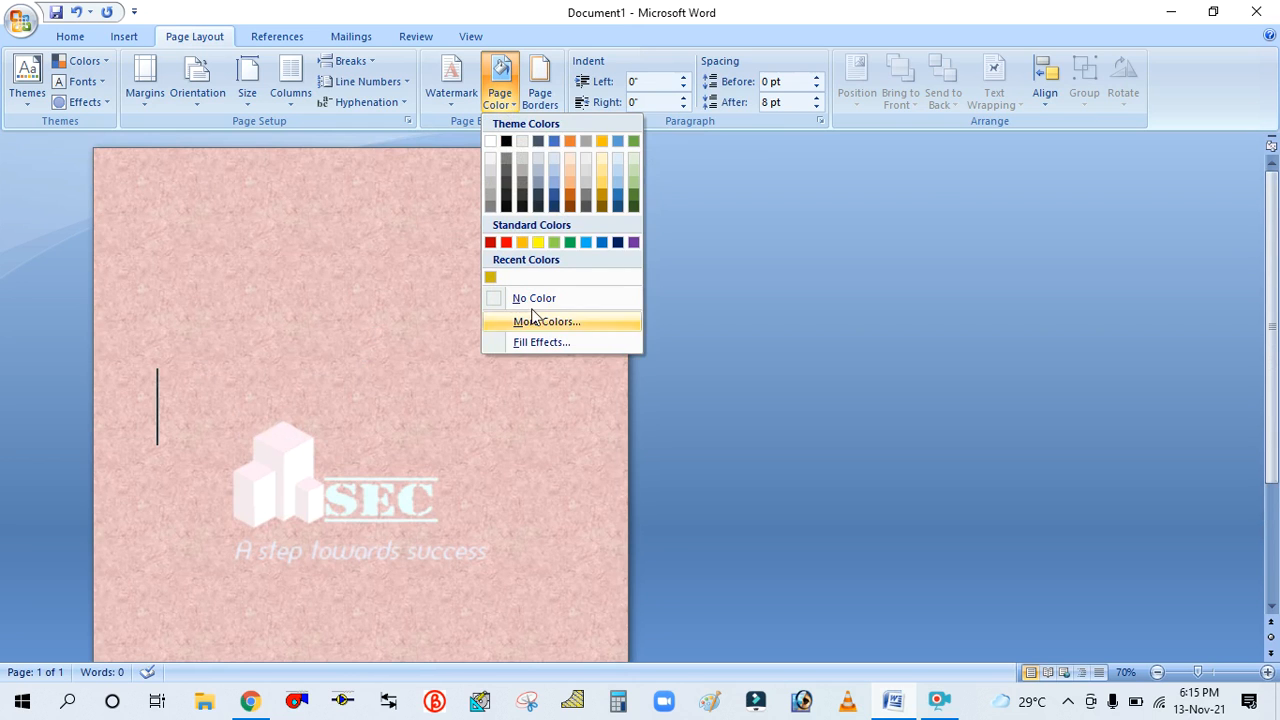
left_click(534, 340)
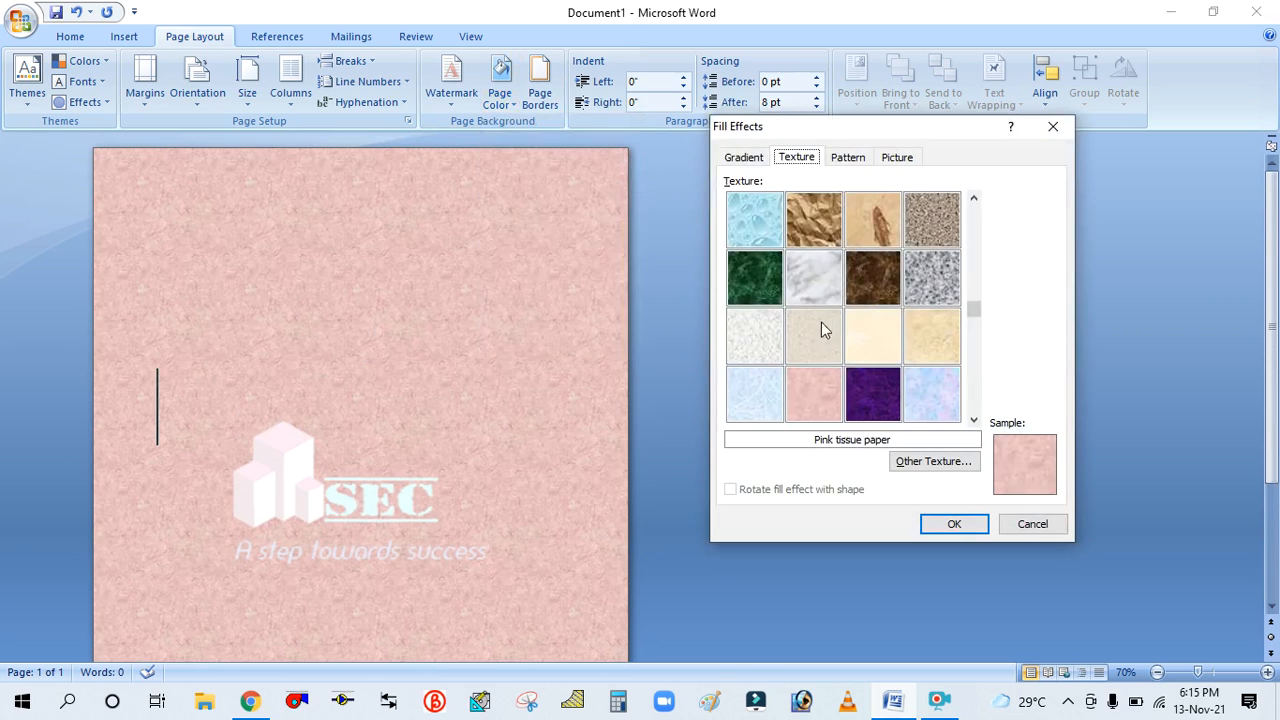
left_click(847, 160)
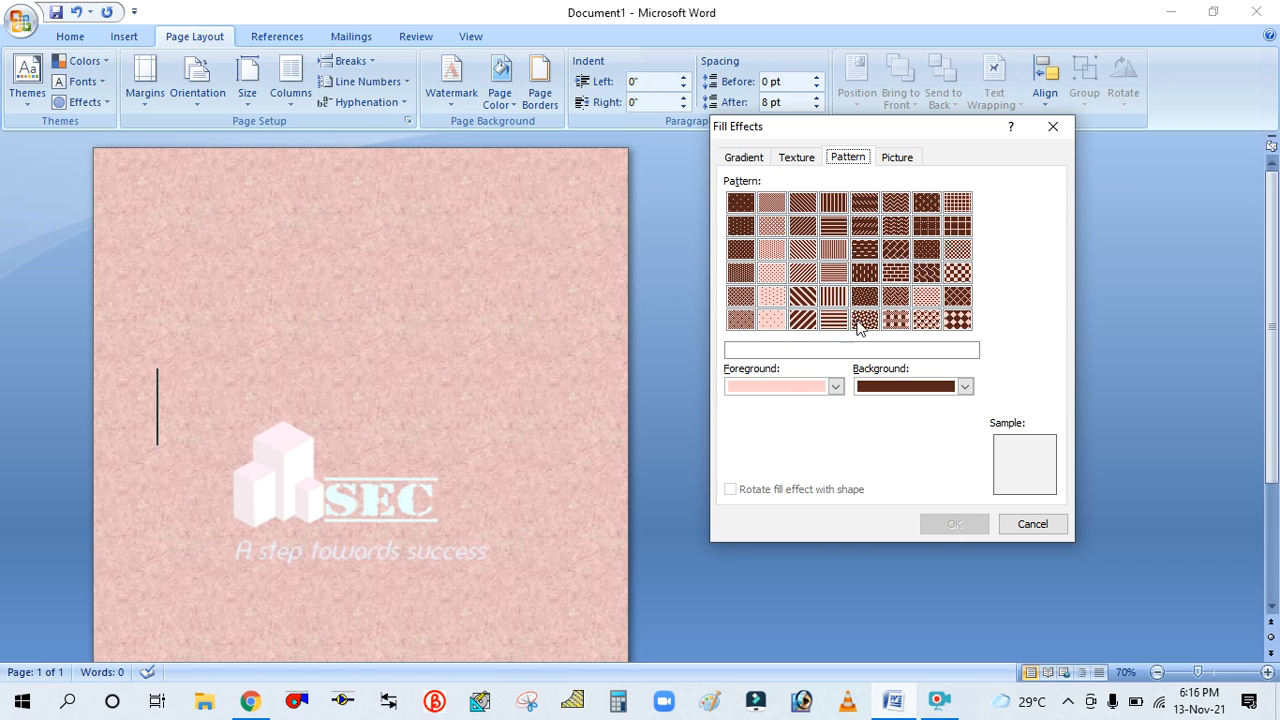
left_click(811, 297)
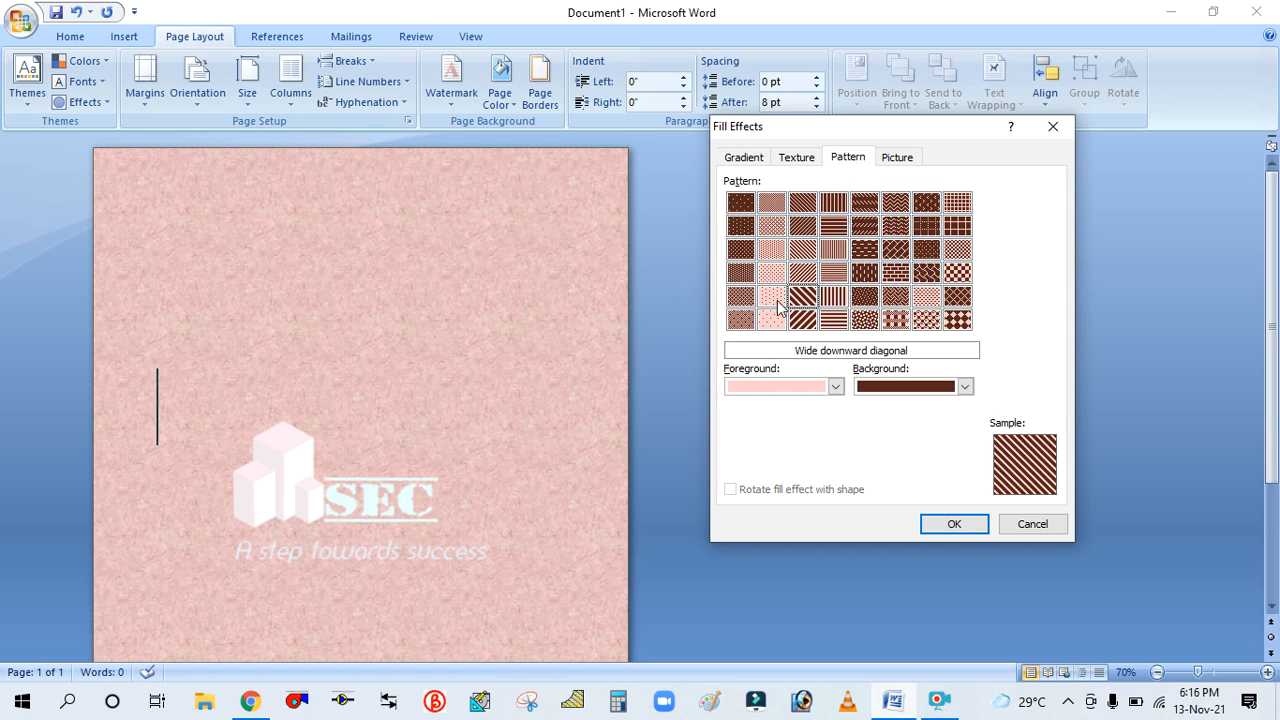
left_click(775, 294)
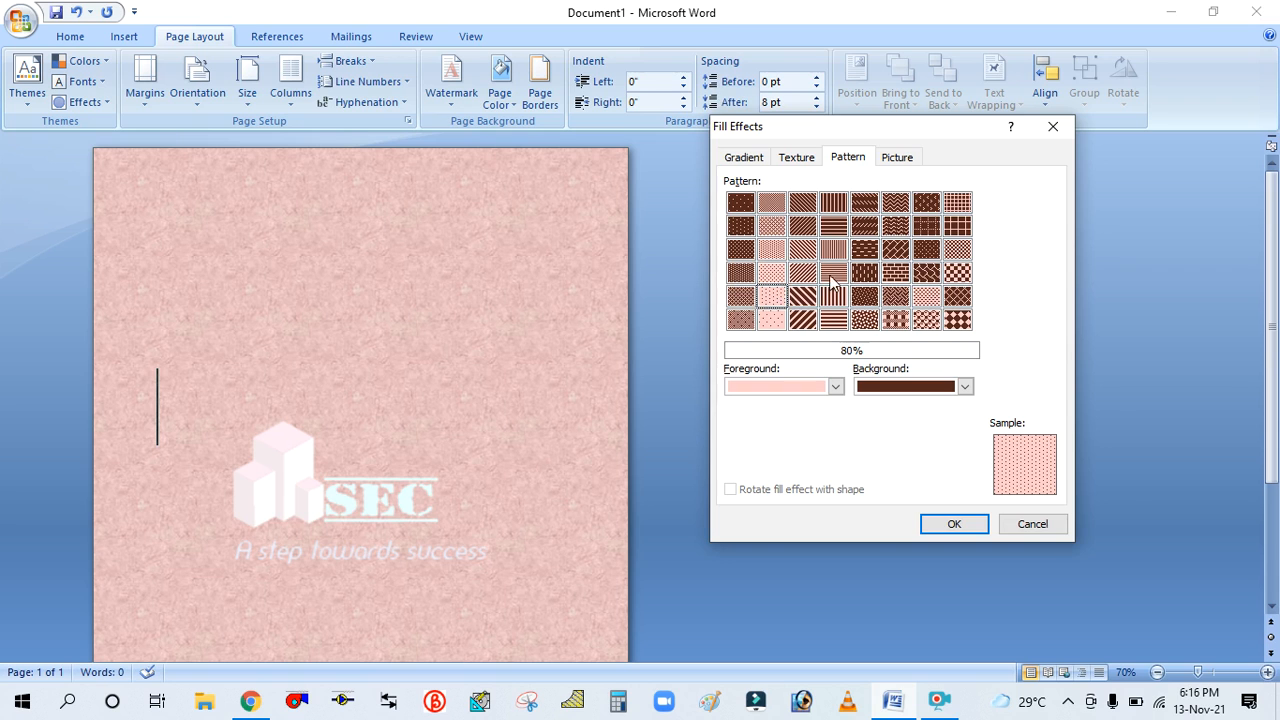
left_click(809, 251)
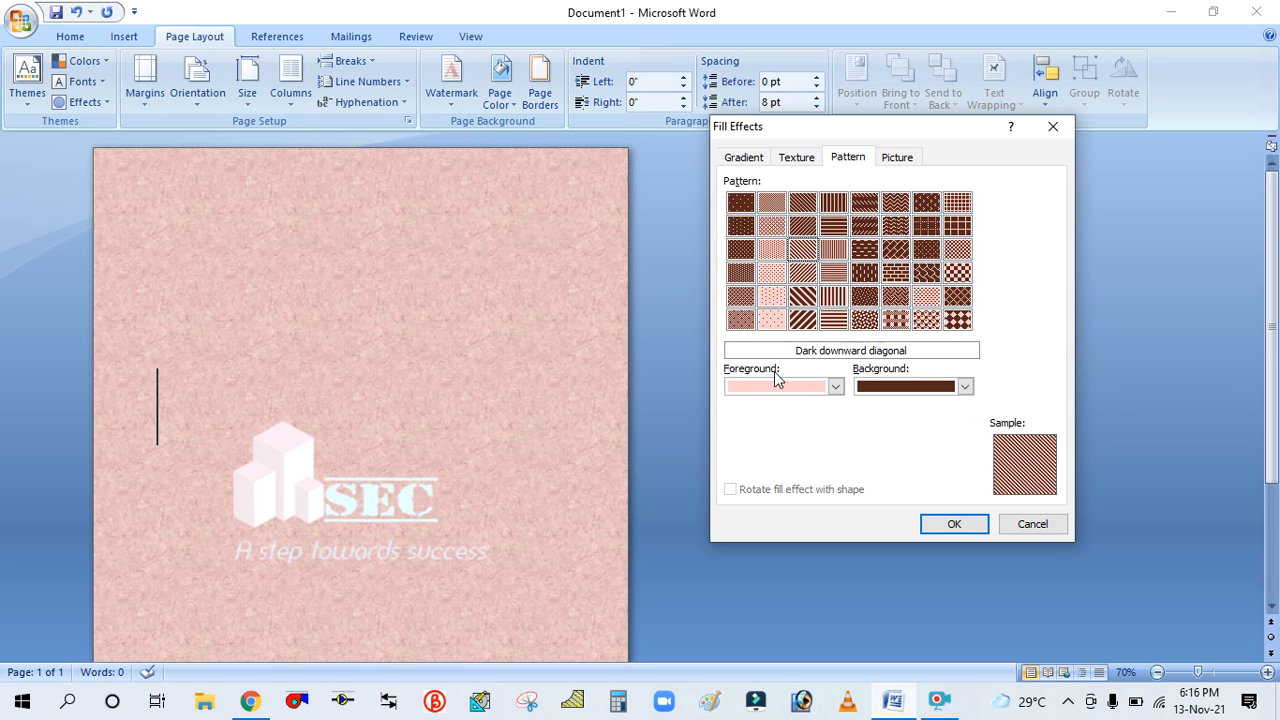
left_click(836, 386)
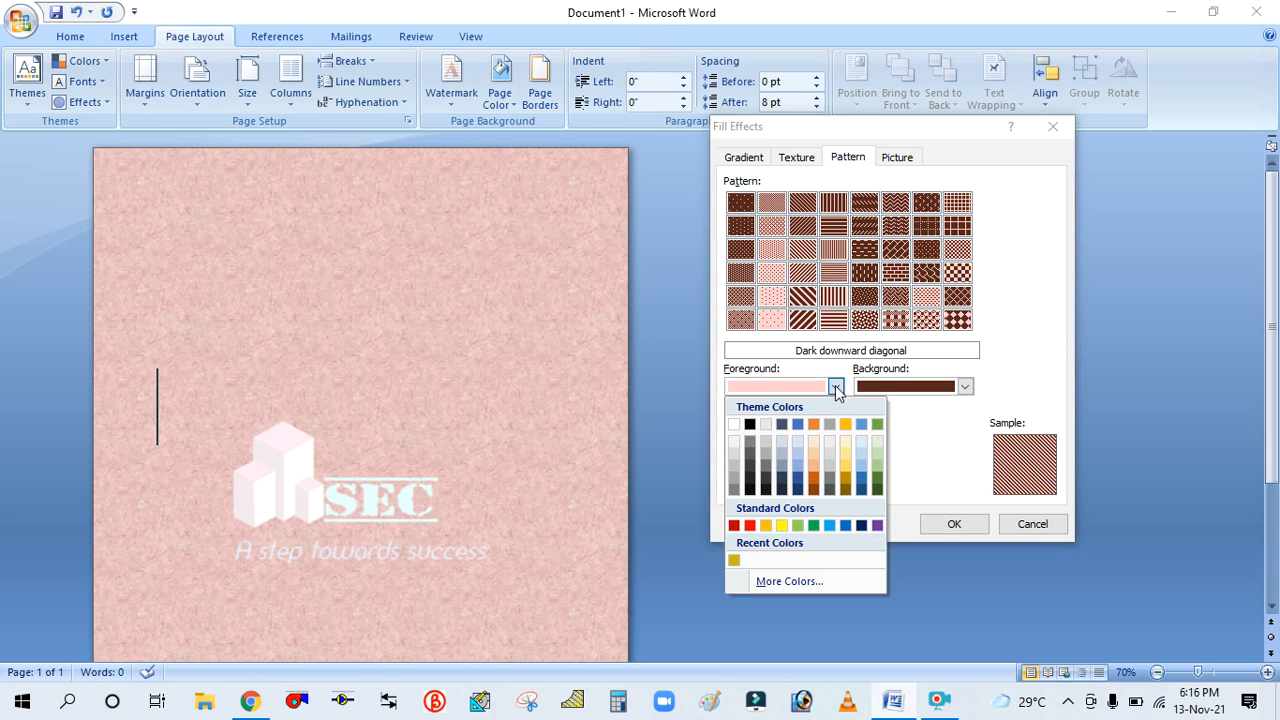
left_click(798, 525)
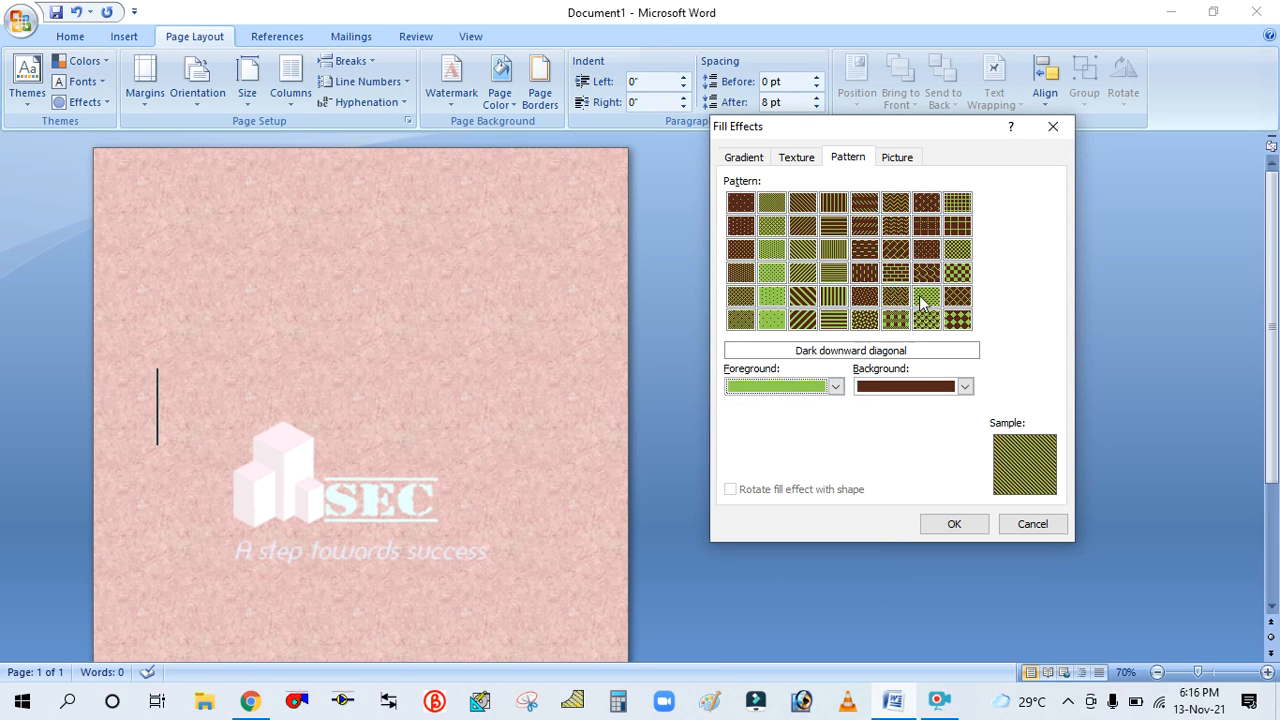
left_click(954, 275)
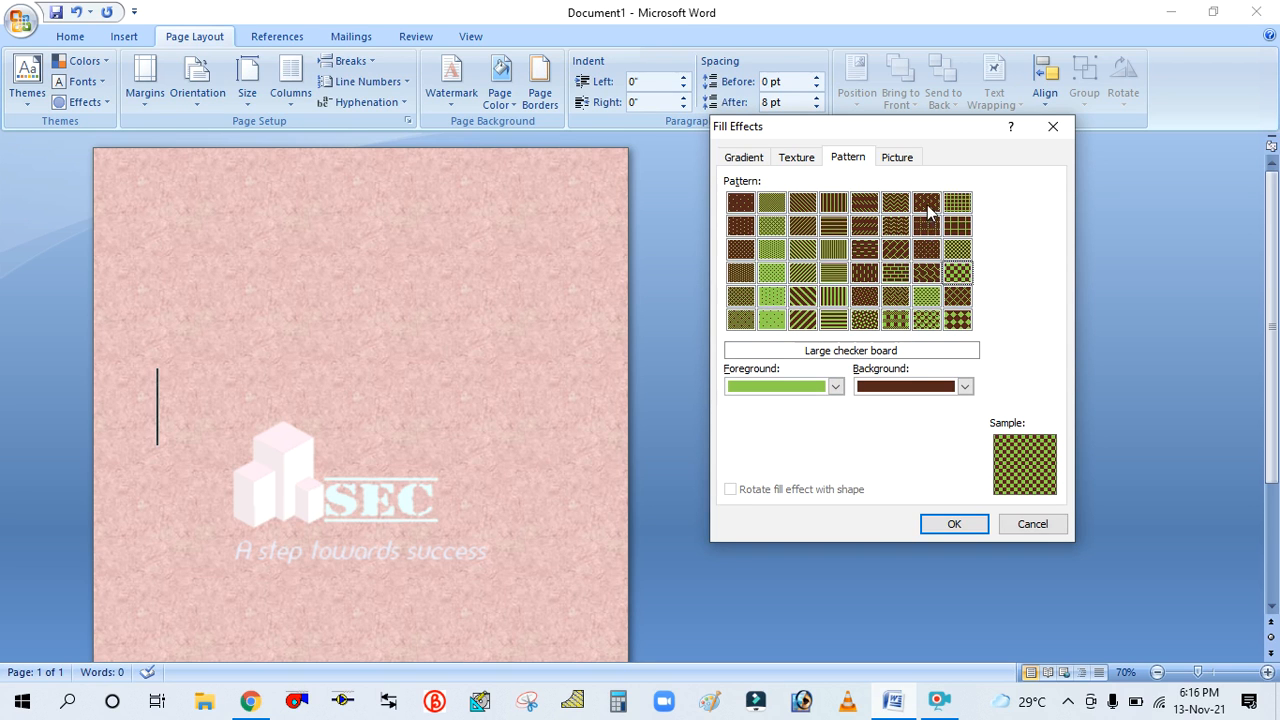
left_click(955, 524)
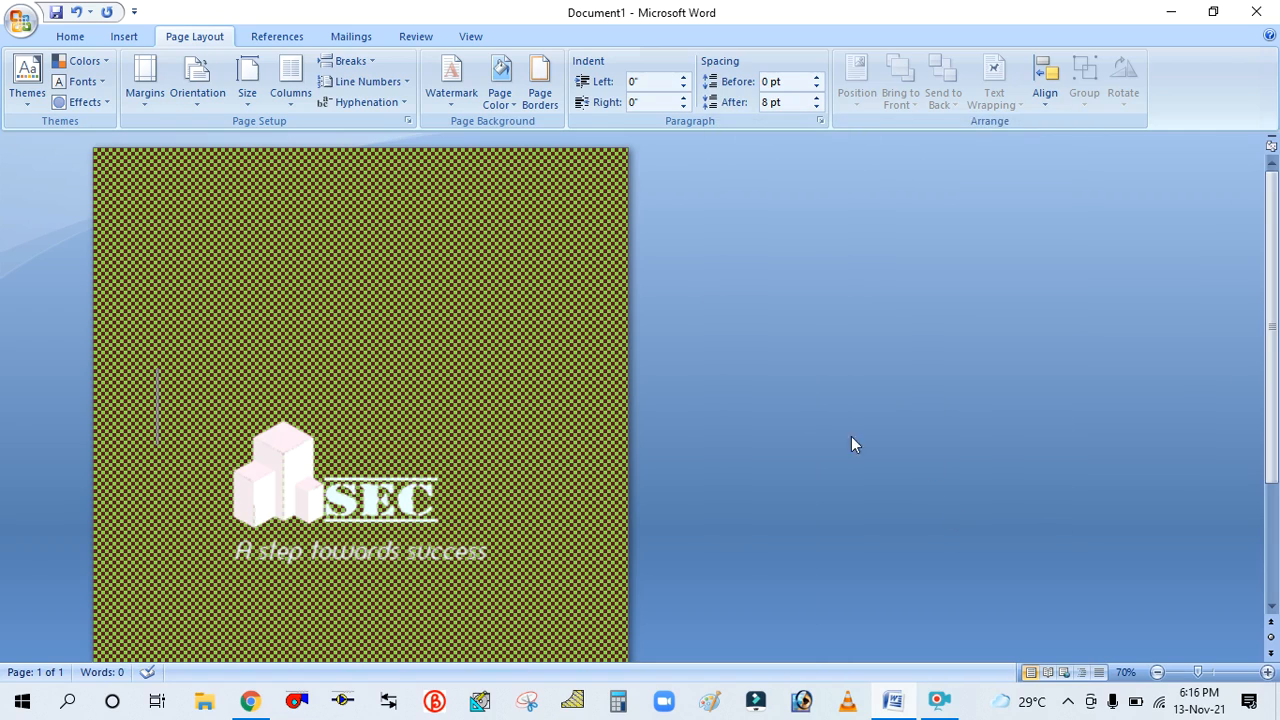
Type several lines of random sample text such as DFOIHGFSNHFI onto the patterned page
scroll(348, 255, "down", 3)
scroll(348, 250, "up", 3)
scroll(350, 247, "down", 1)
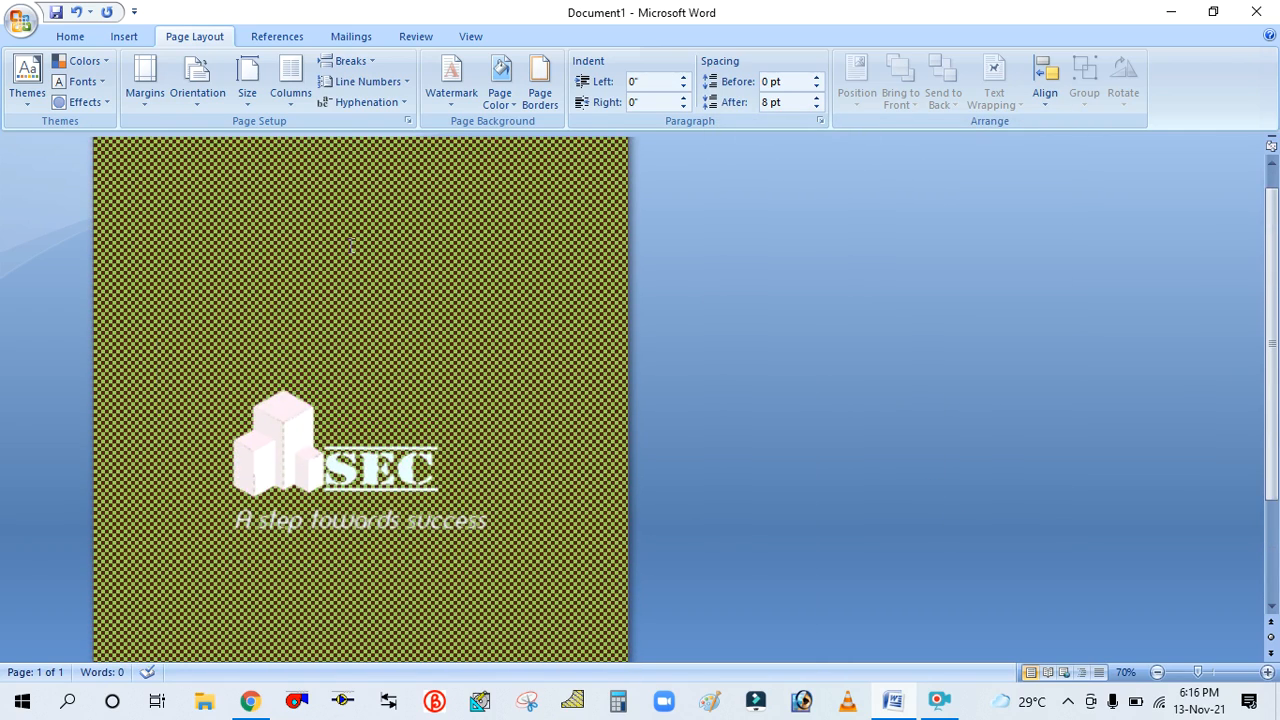
type("DFOIHG")
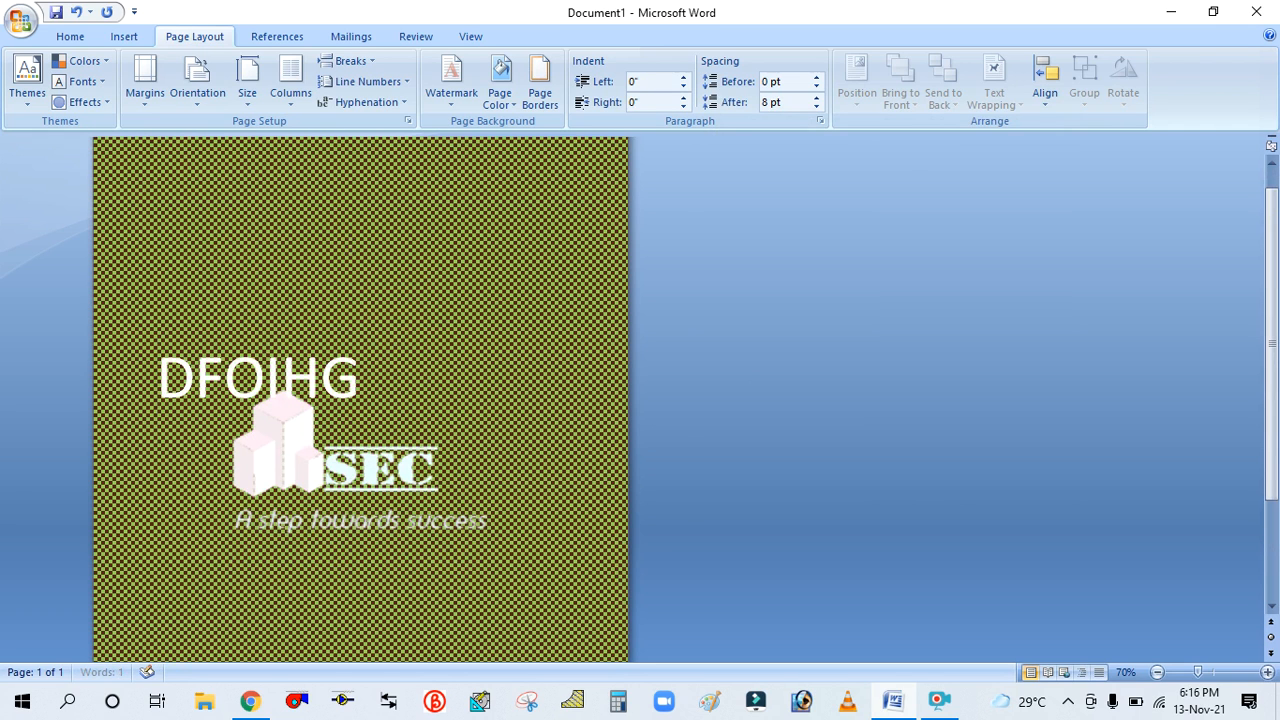
type("FSNHFIE98HJ")
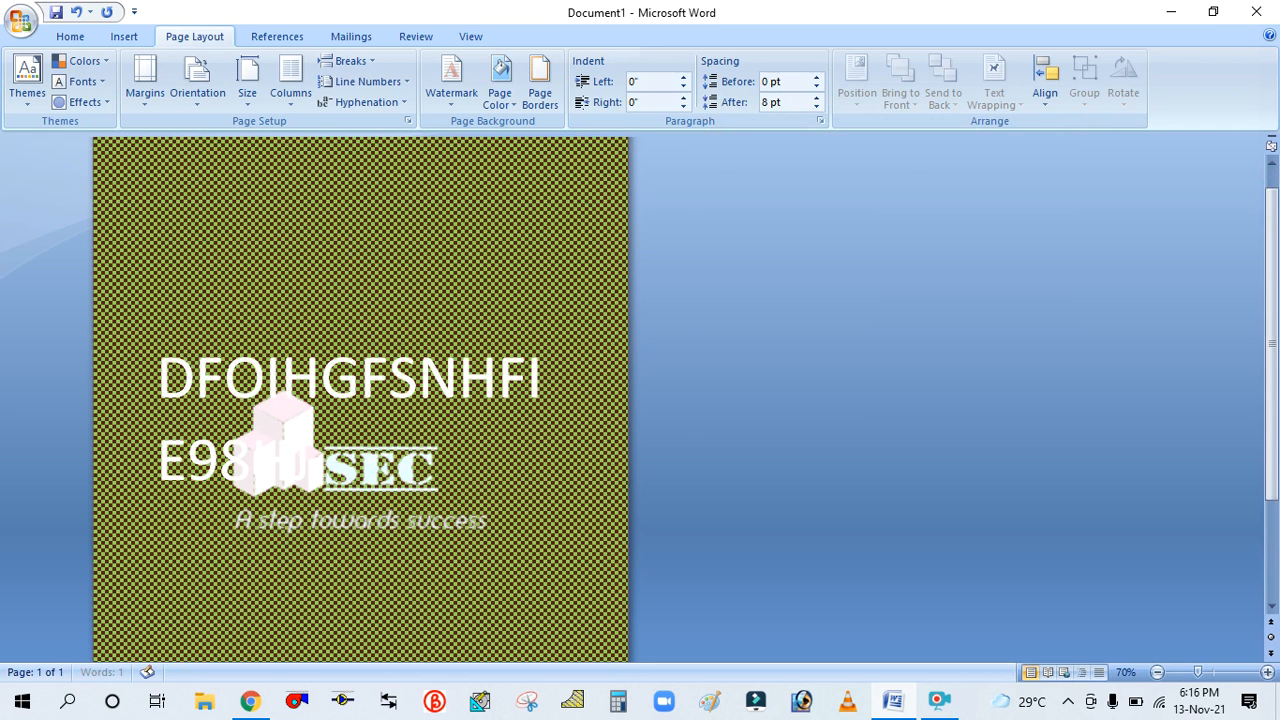
type("GFUT8FHJG988TR9")
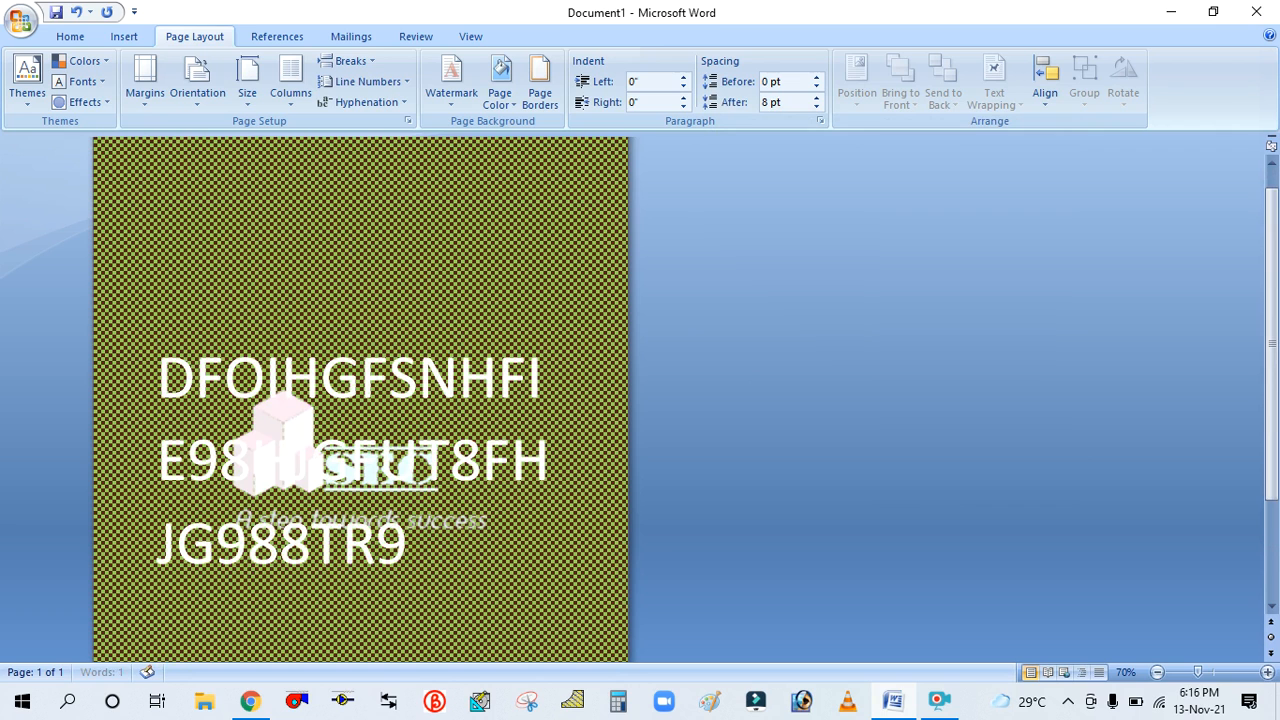
type("JGFSIGR8GUYGF8GH")
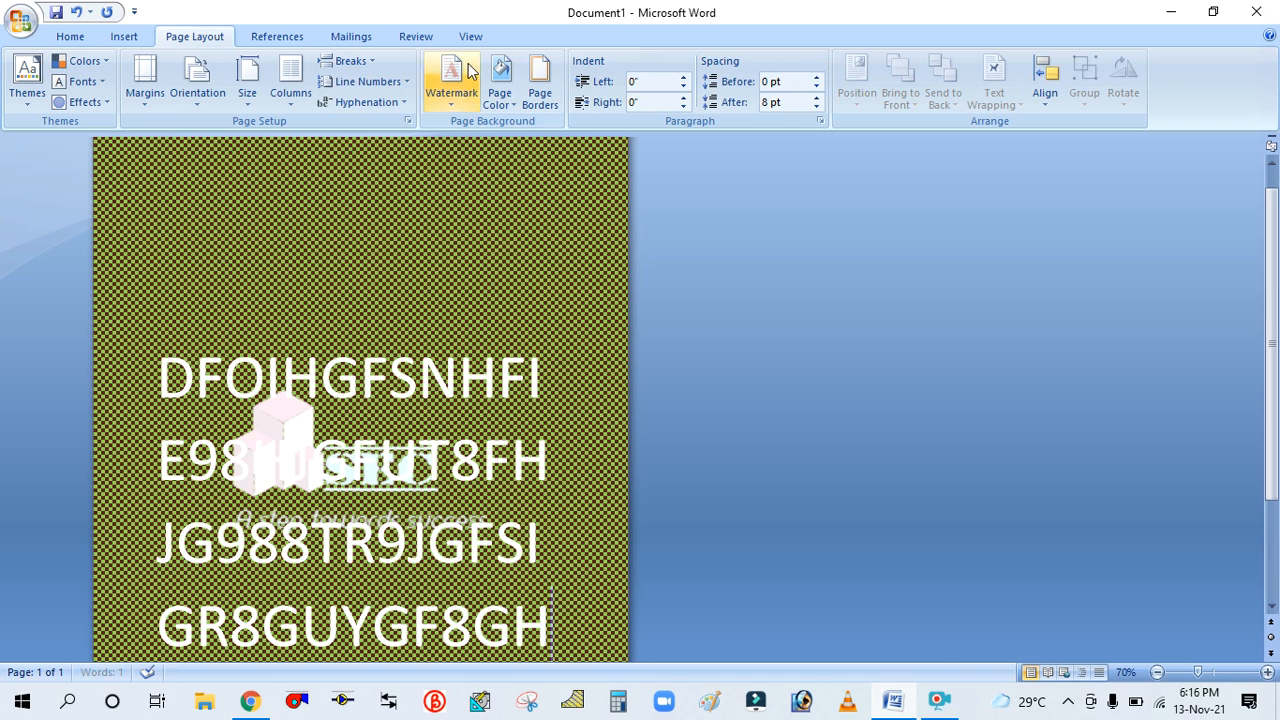
Change the pattern's background color to a pale gold tint and apply the Wide downward diagonal pattern
left_click(501, 100)
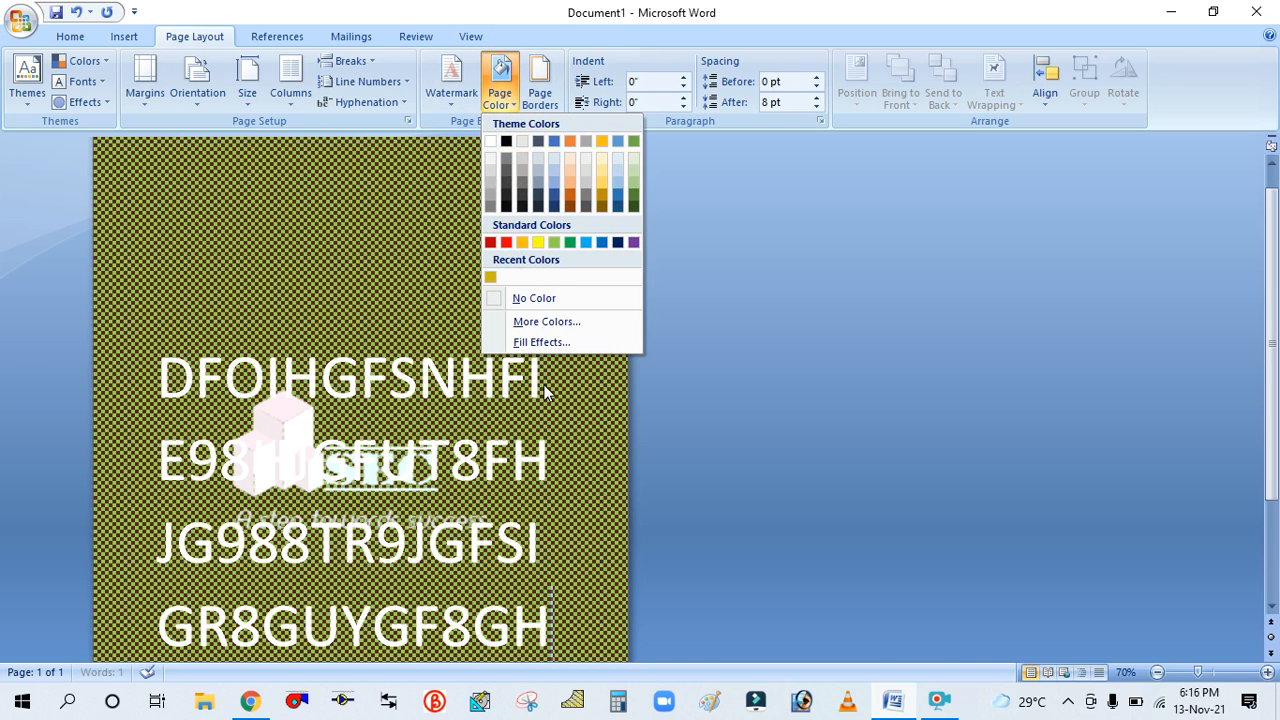
left_click(550, 347)
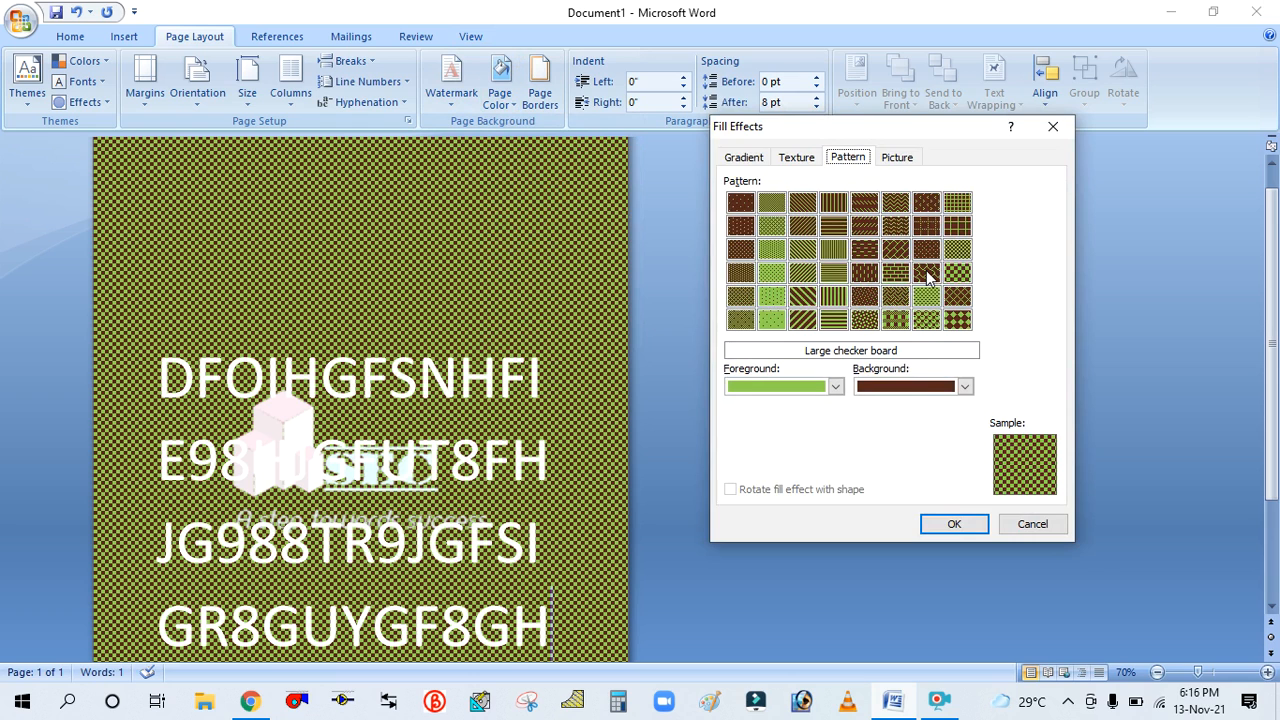
left_click(920, 388)
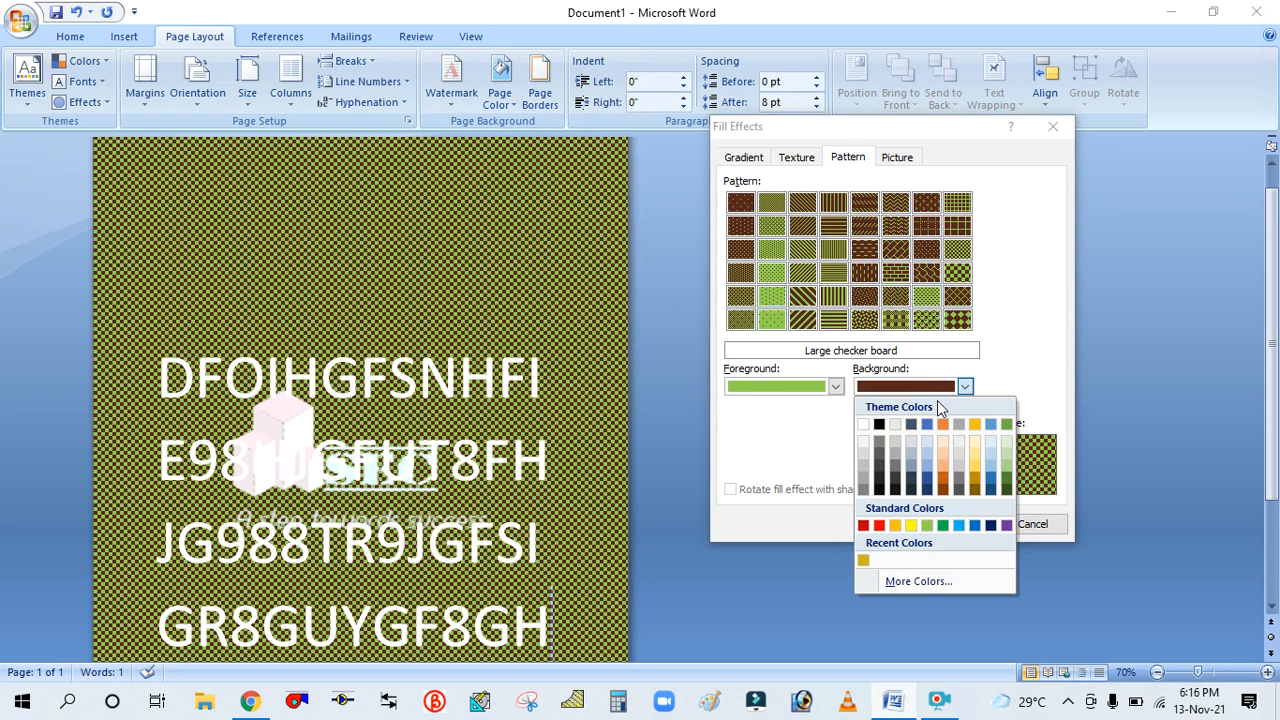
left_click(959, 388)
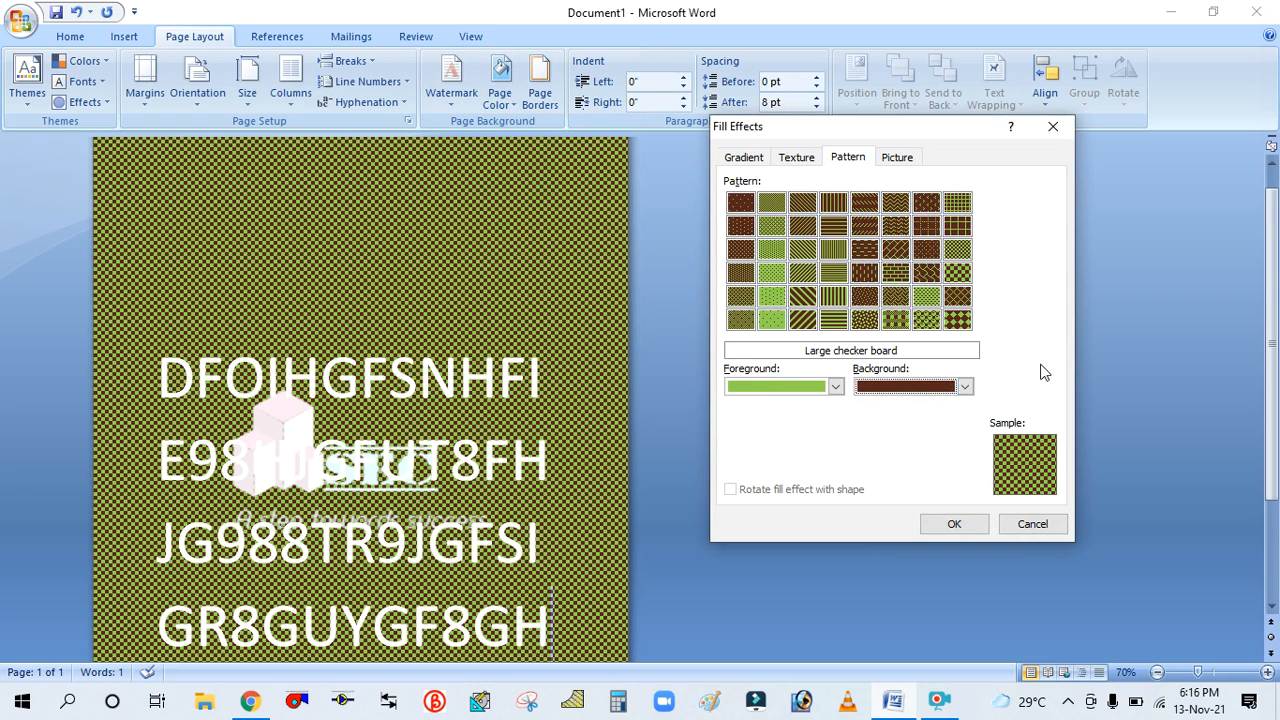
left_click(956, 385)
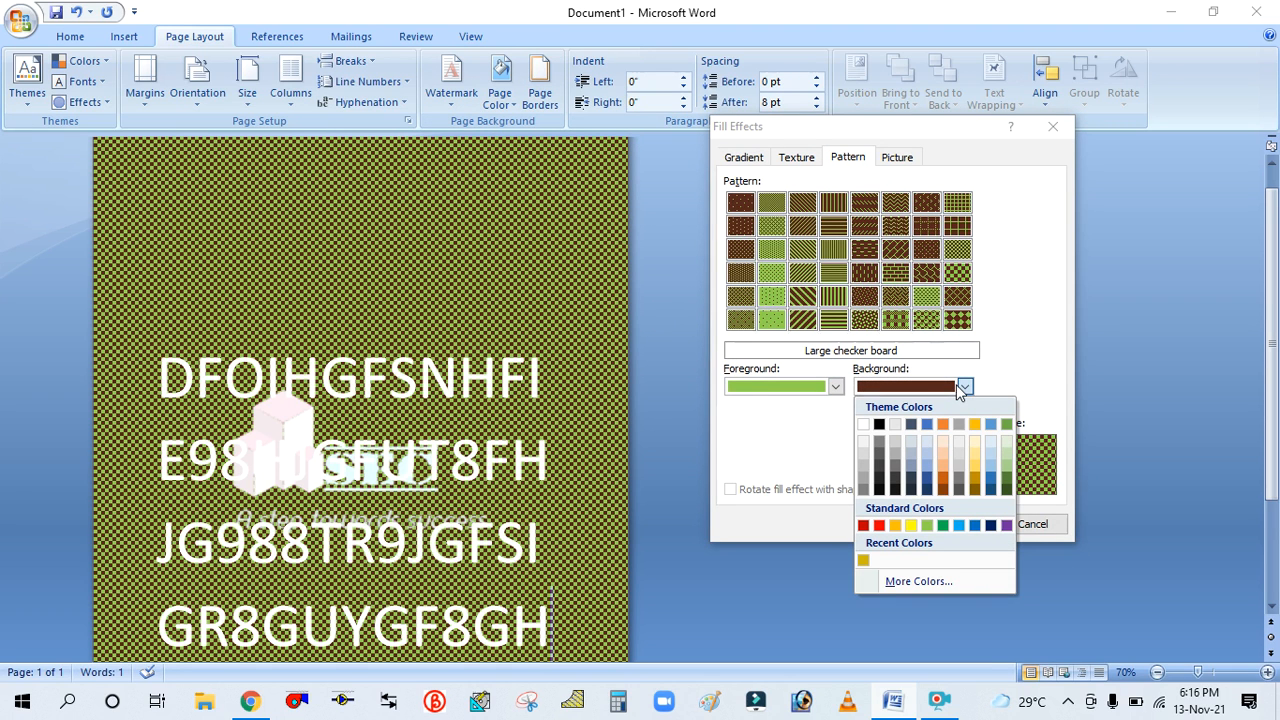
left_click(973, 443)
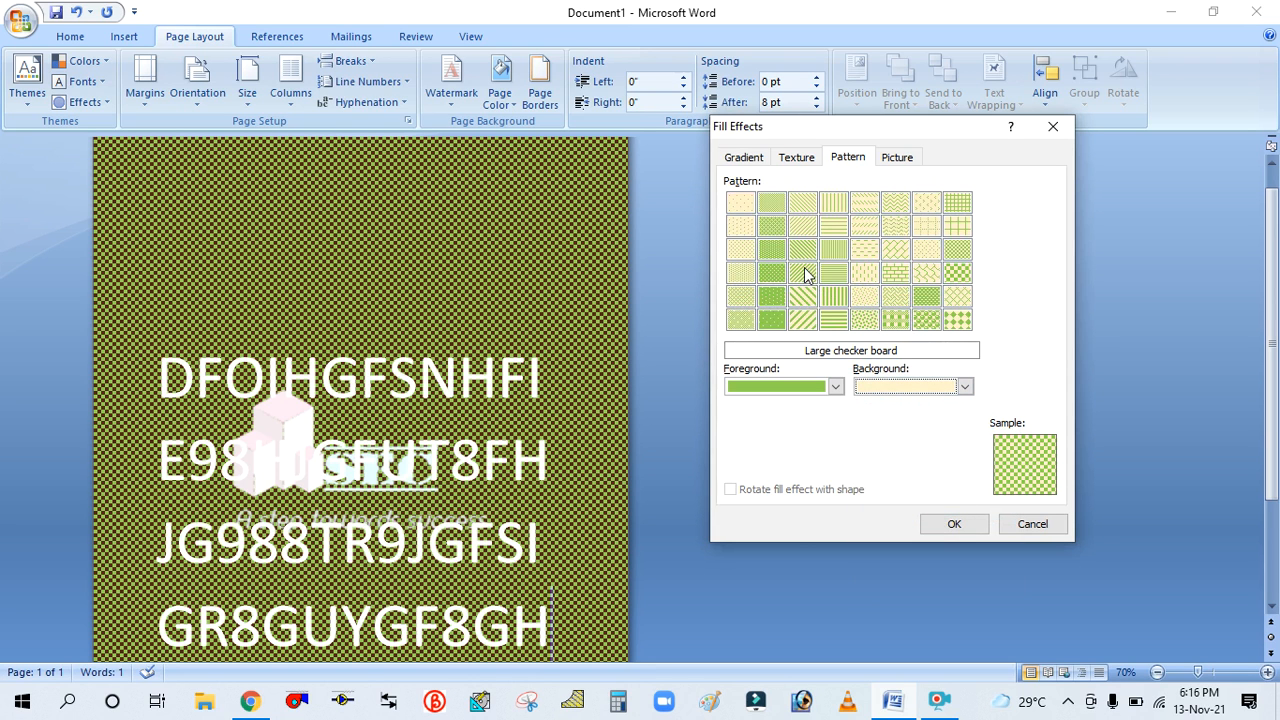
left_click(804, 298)
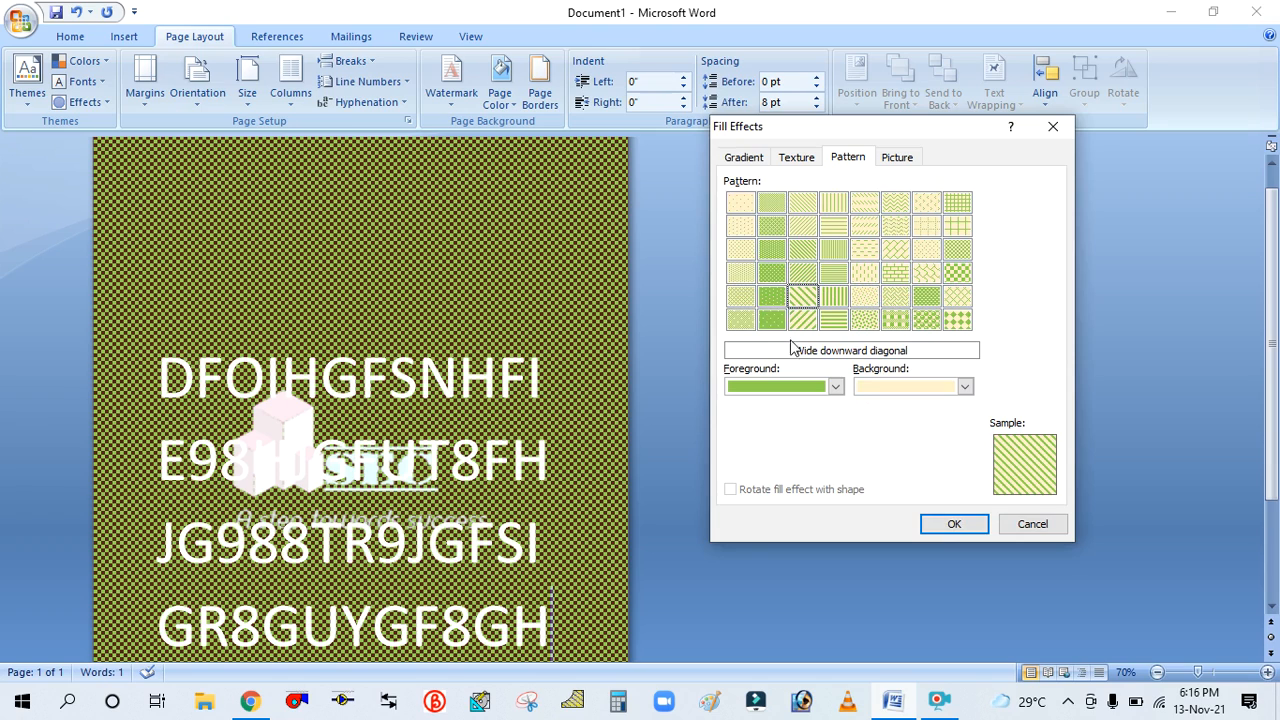
left_click(951, 526)
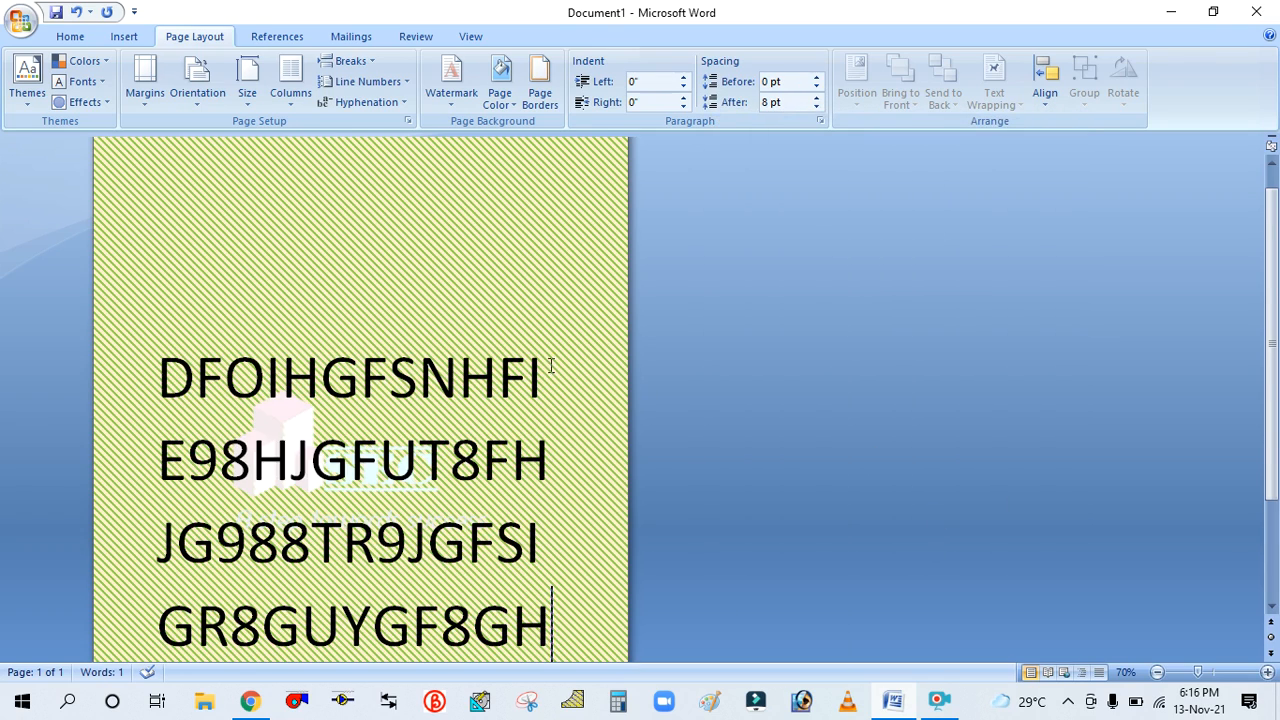
Apply the PicsArt_05-12-03.38.10 image from the My LOGO folder as a picture page background
left_click(505, 100)
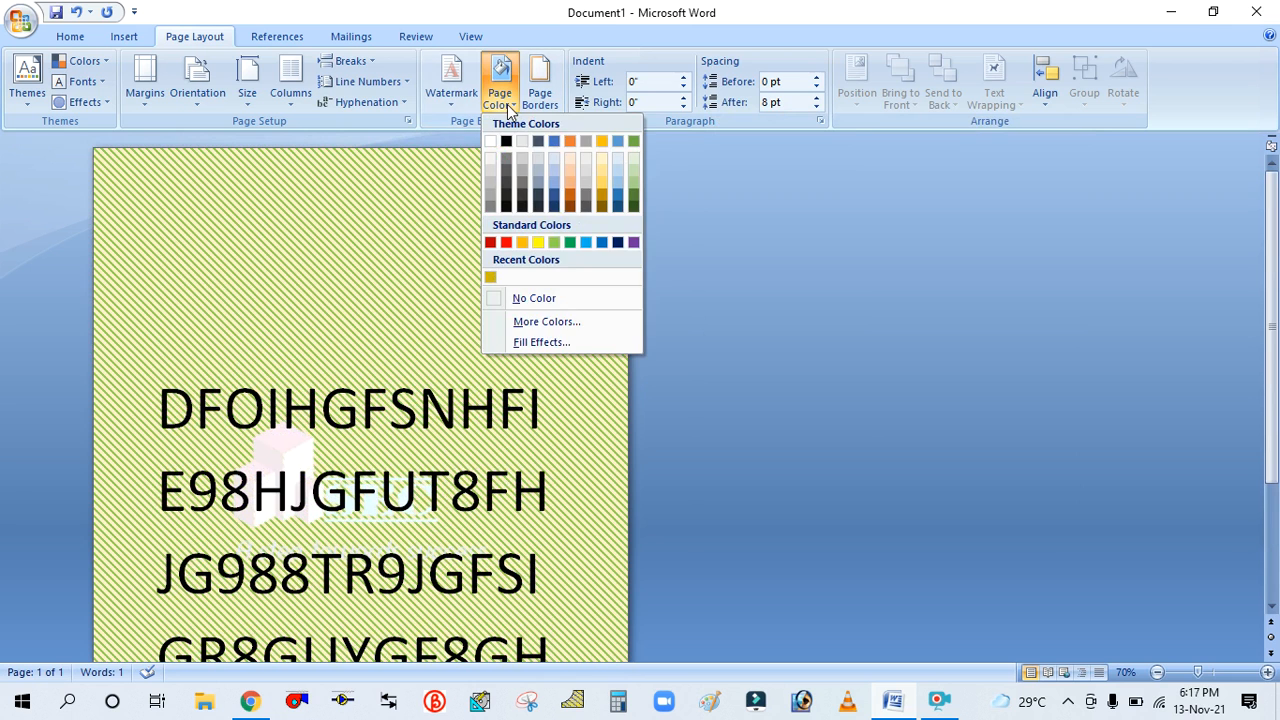
left_click(575, 342)
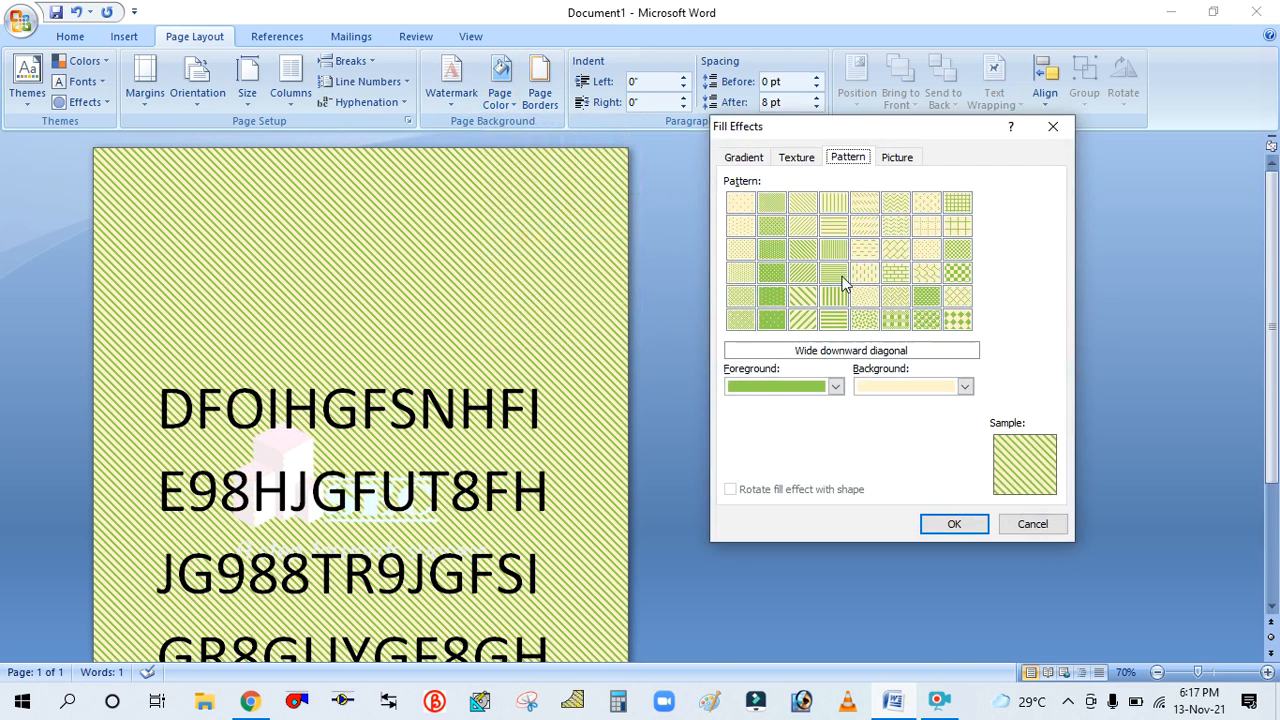
left_click(907, 162)
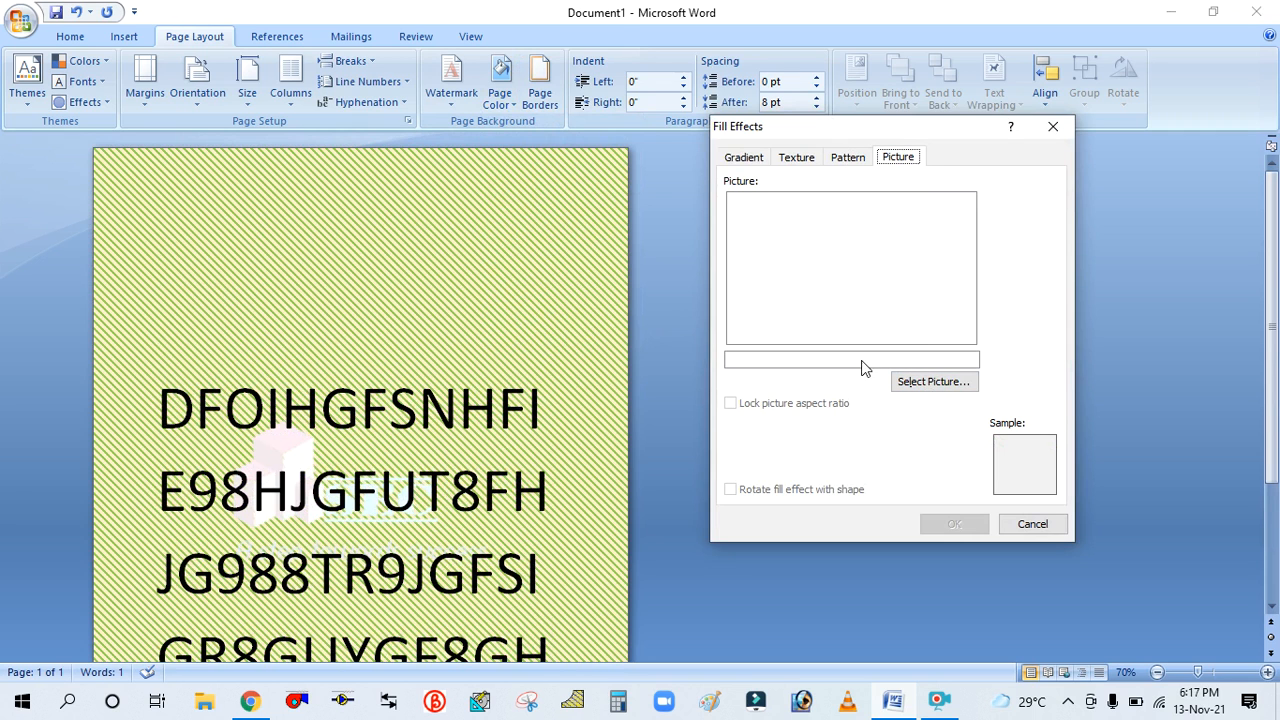
left_click(924, 388)
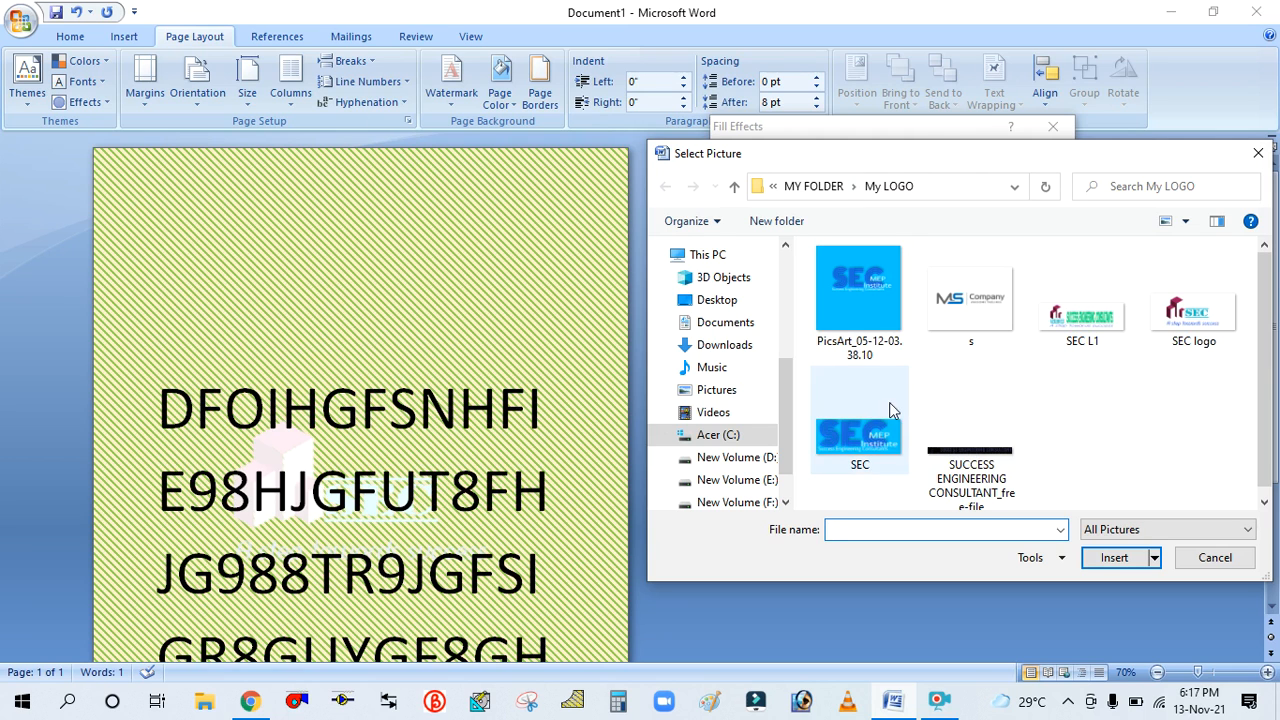
left_click(869, 288)
left_click(1114, 558)
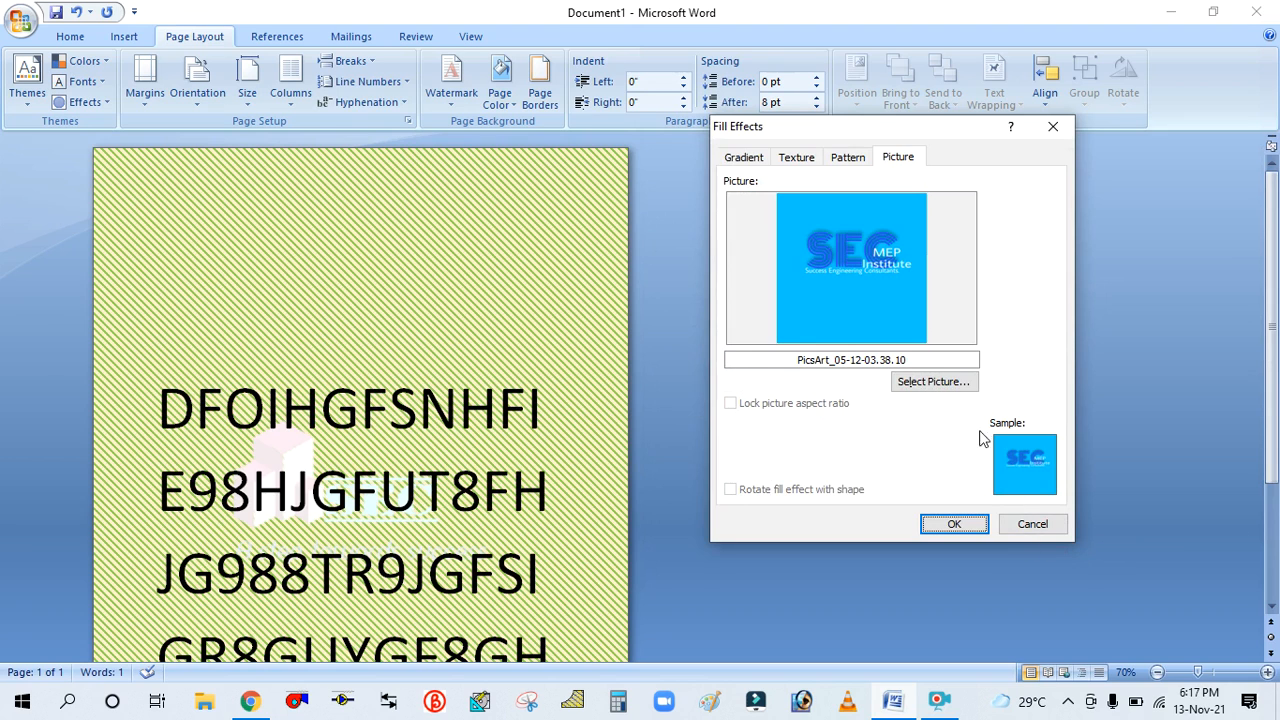
left_click(955, 524)
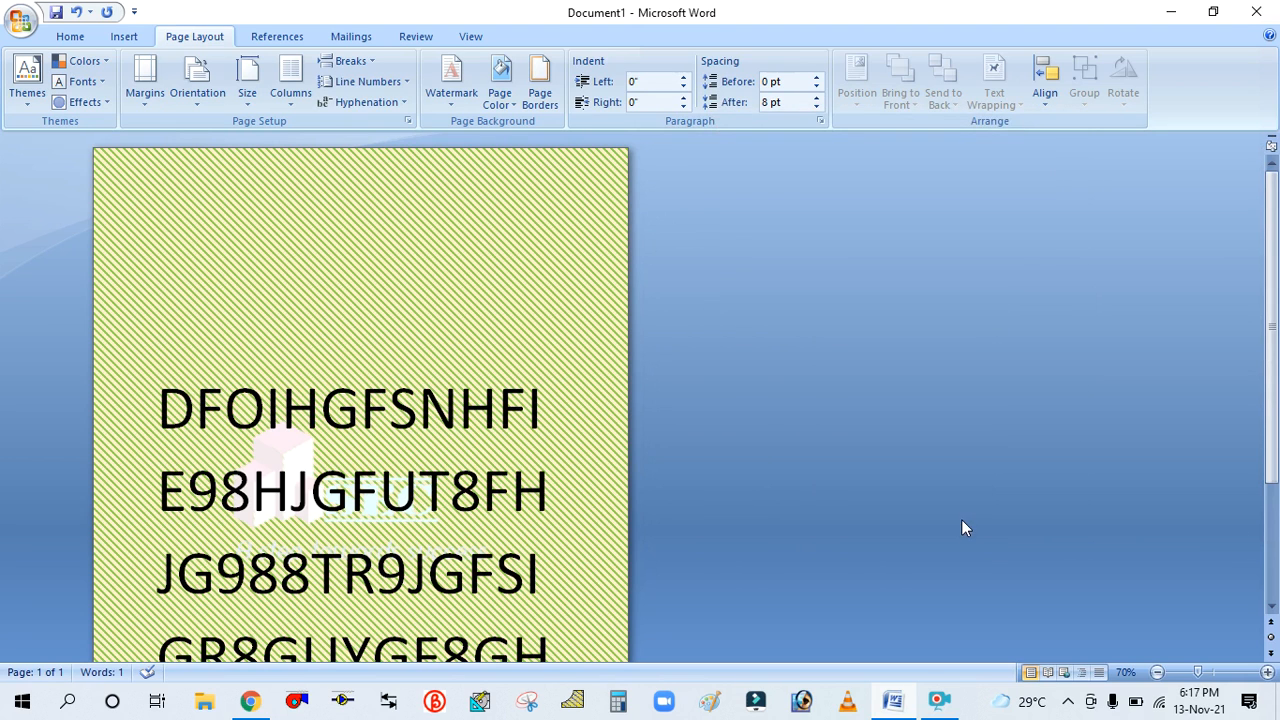
Replace the page background with the SEC picture from the My LOGO folder
scroll(428, 370, "down", 2)
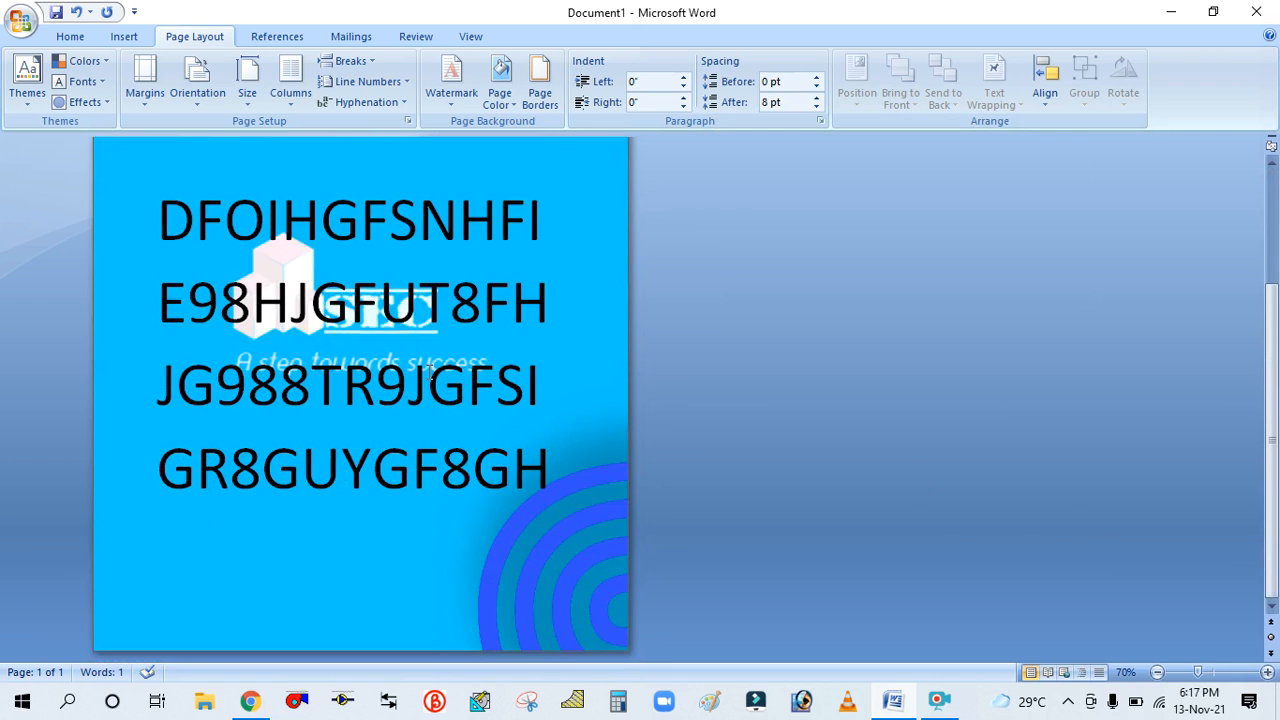
scroll(511, 523, "up", 2)
scroll(530, 530, "down", 2)
scroll(537, 527, "up", 3)
scroll(537, 560, "down", 3)
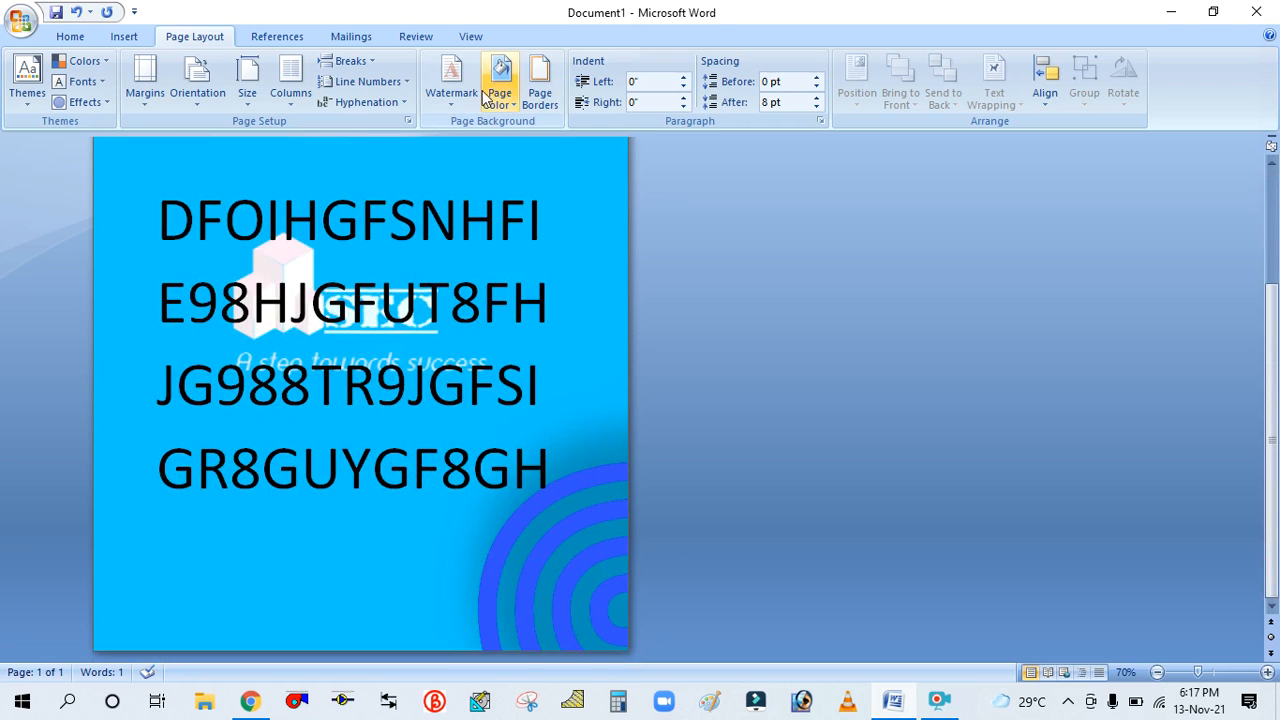
left_click(507, 110)
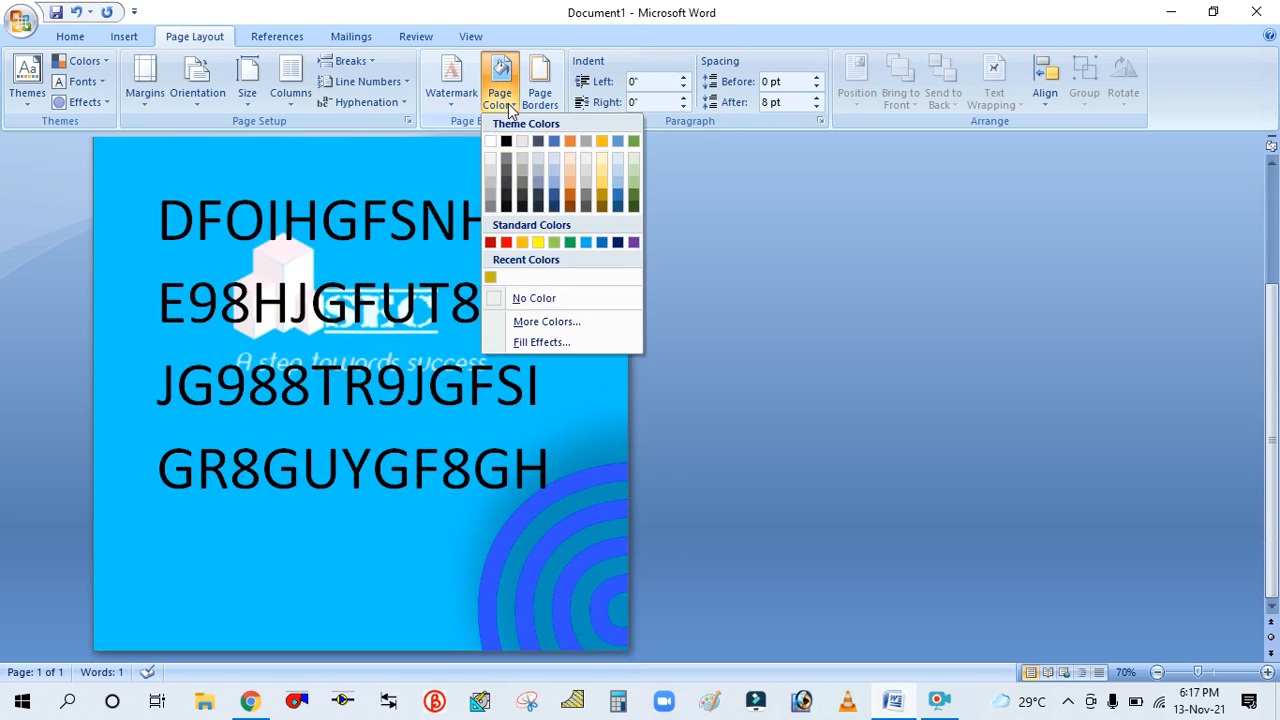
left_click(535, 343)
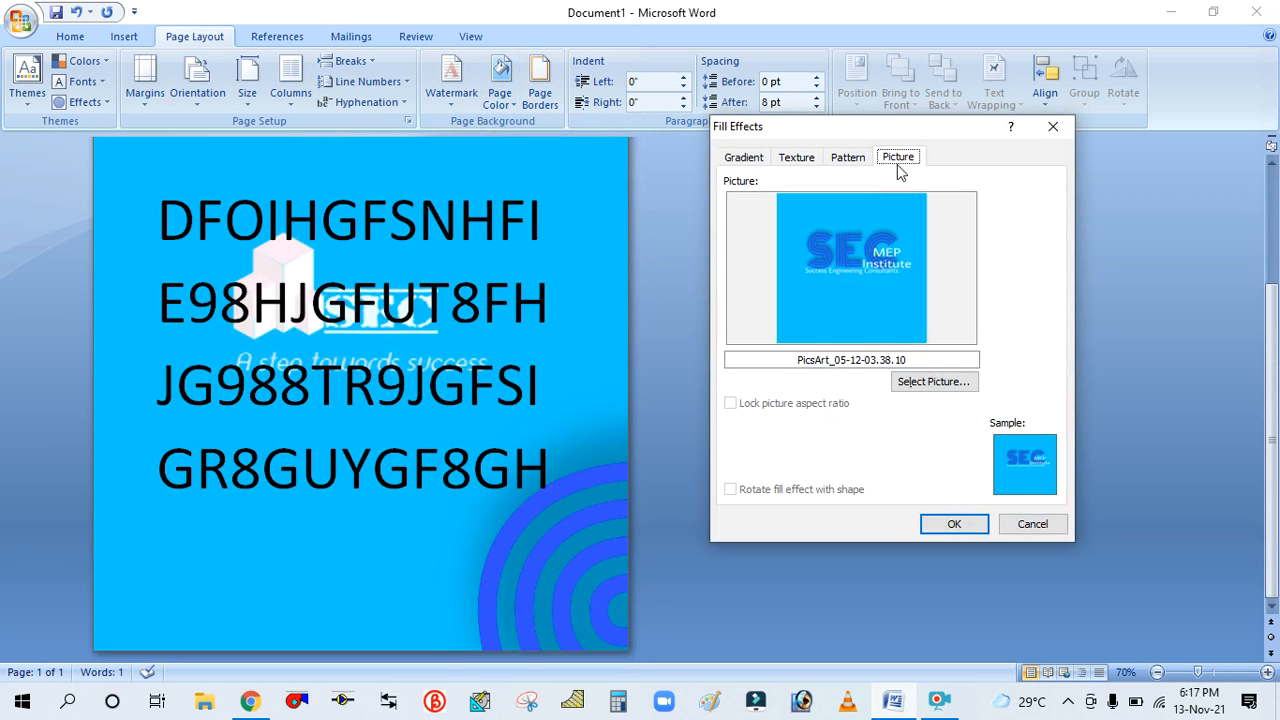
left_click(910, 381)
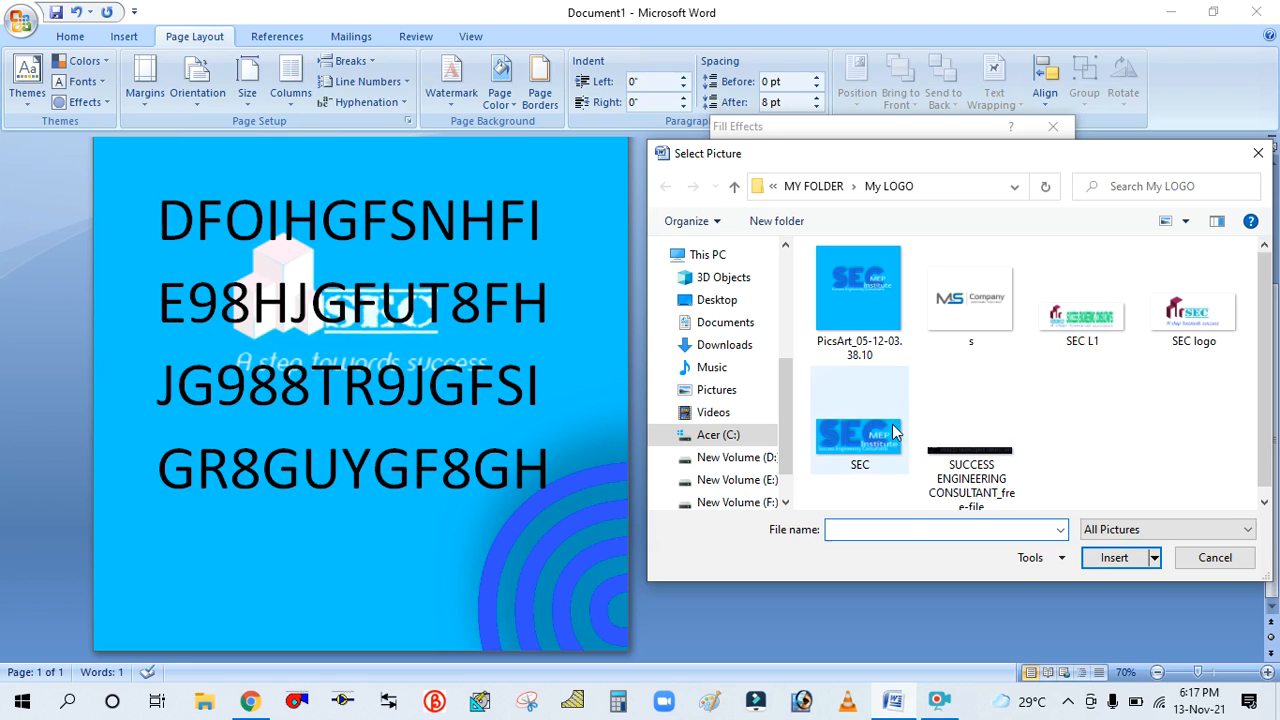
left_click(859, 430)
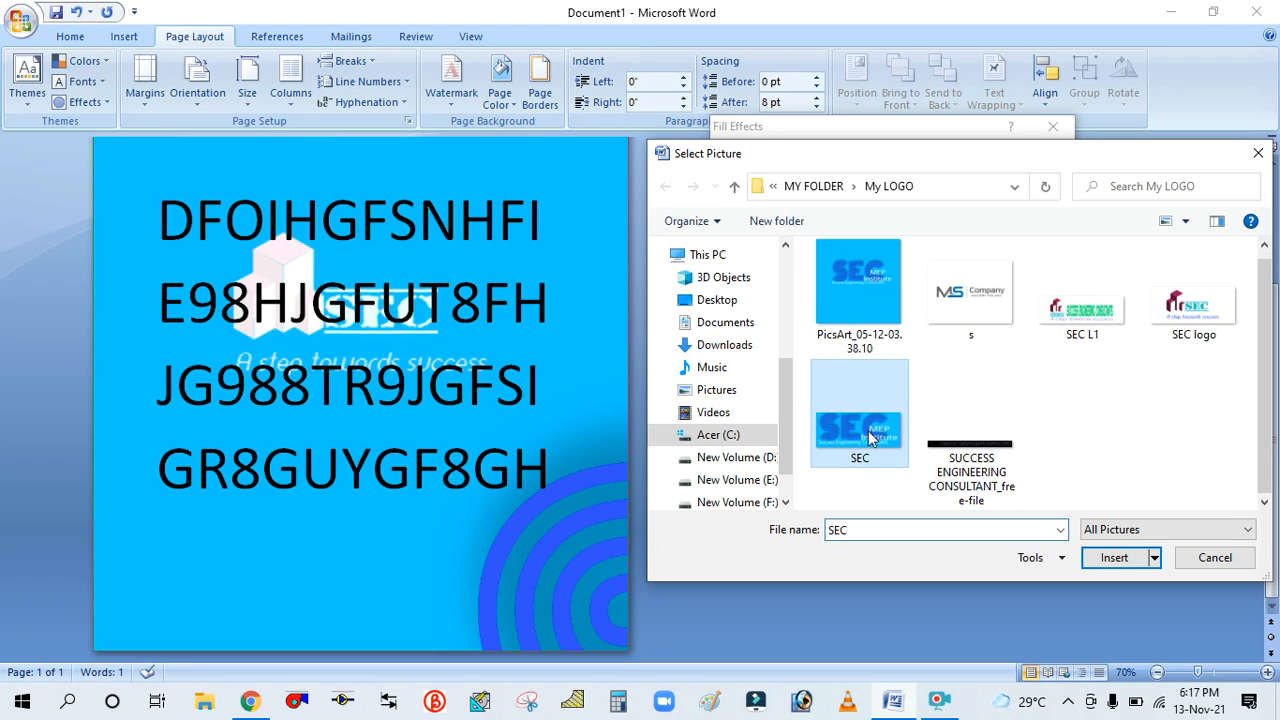
left_click(1110, 560)
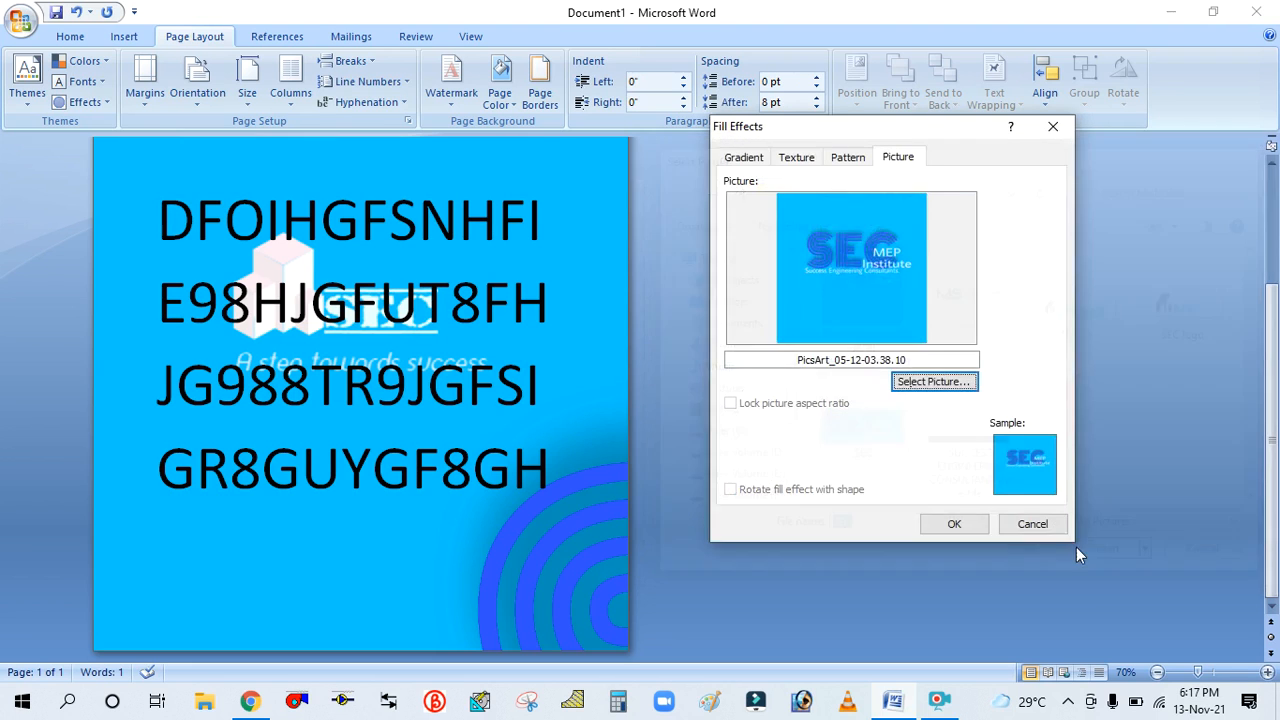
left_click(955, 525)
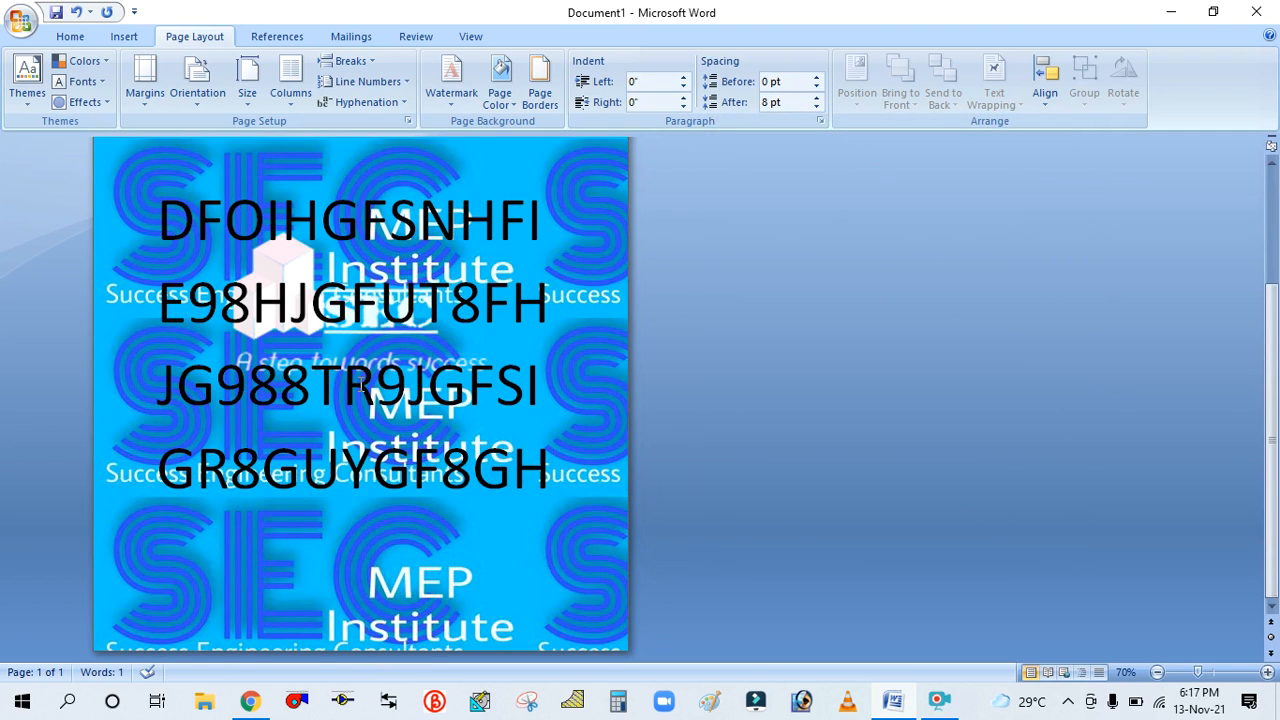
Reopen the Fill Effects dialog and browse its Gradient, Texture, Pattern and Picture tabs
scroll(362, 387, "up", 3)
scroll(375, 370, "down", 3)
scroll(390, 355, "up", 3)
scroll(390, 352, "down", 3)
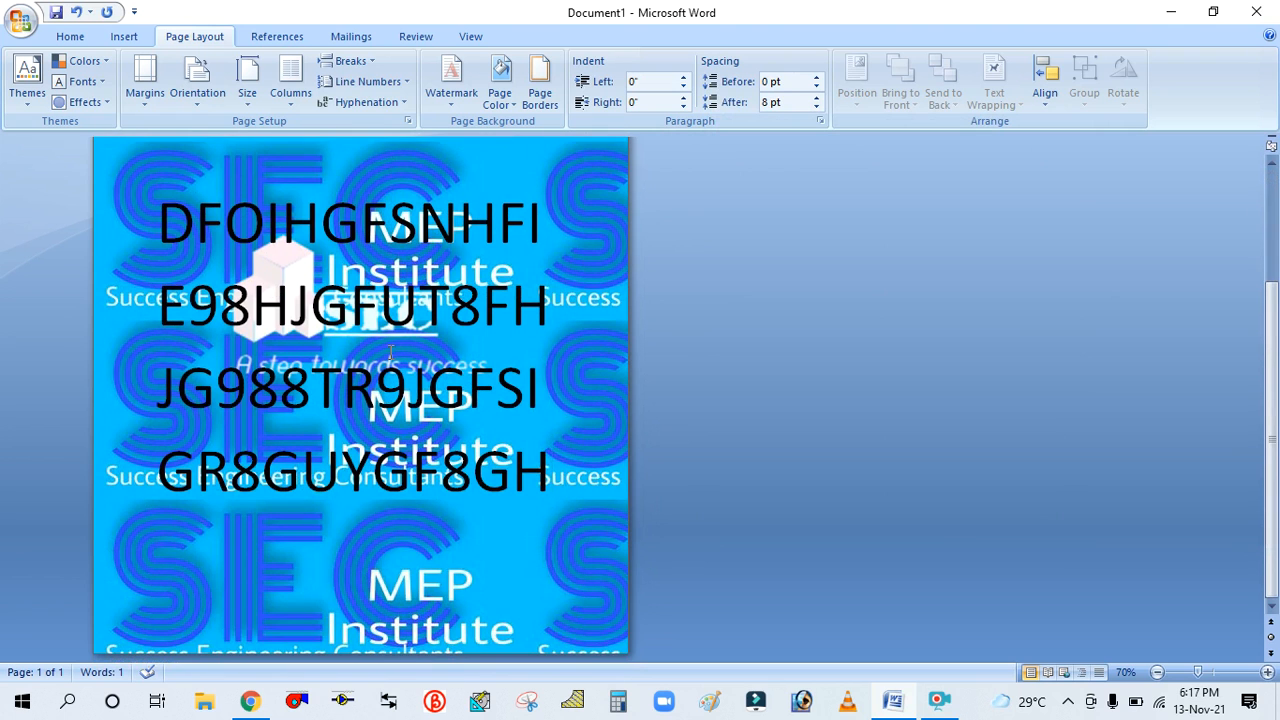
scroll(425, 293, "up", 3)
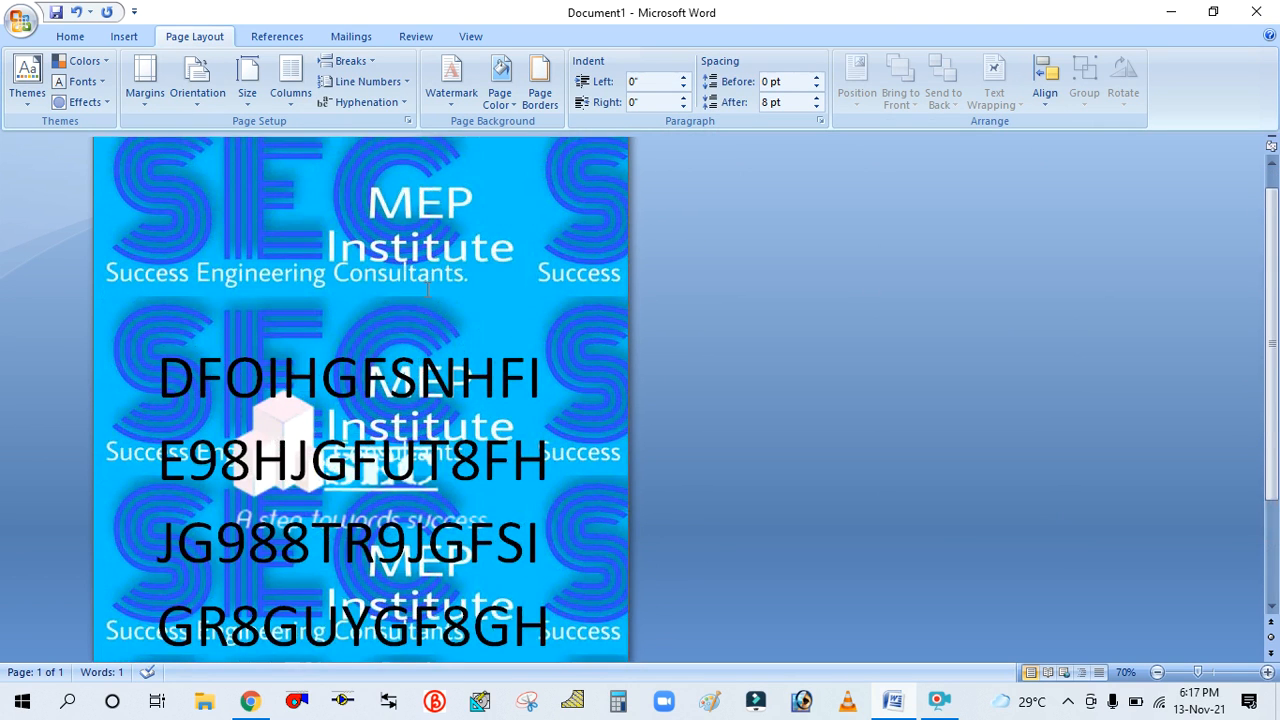
scroll(430, 285, "up", 1)
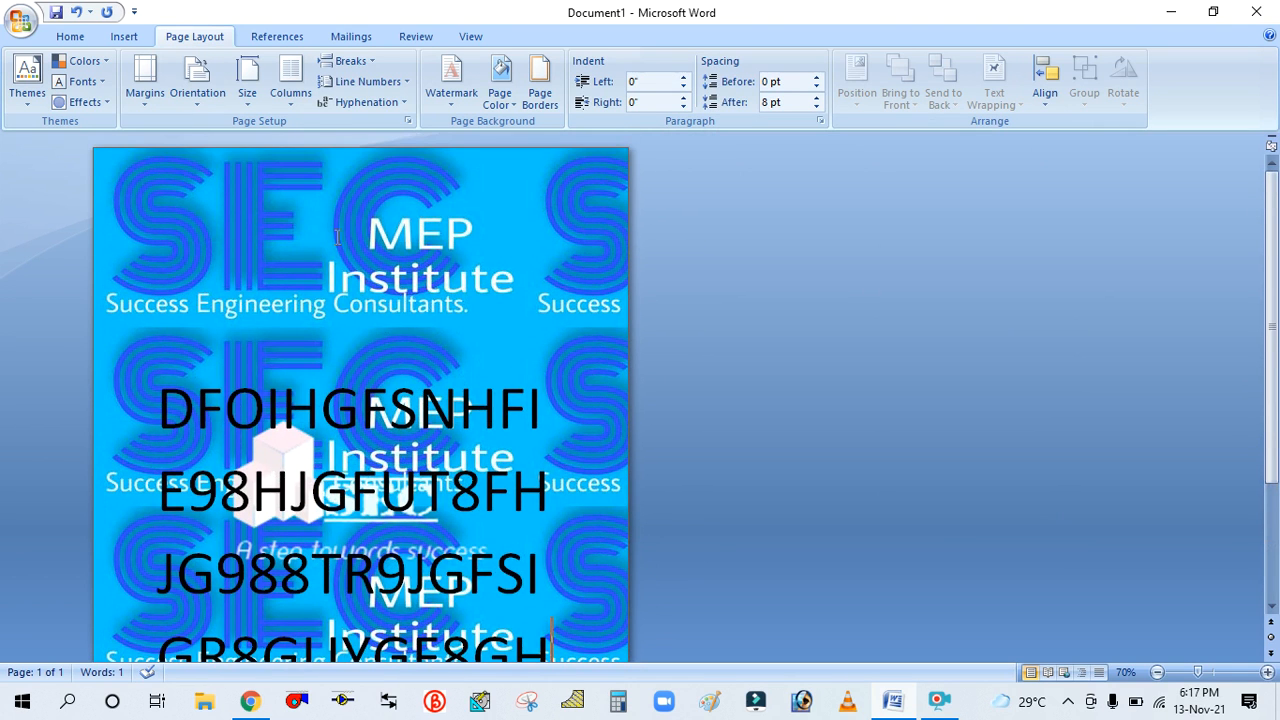
left_click(501, 100)
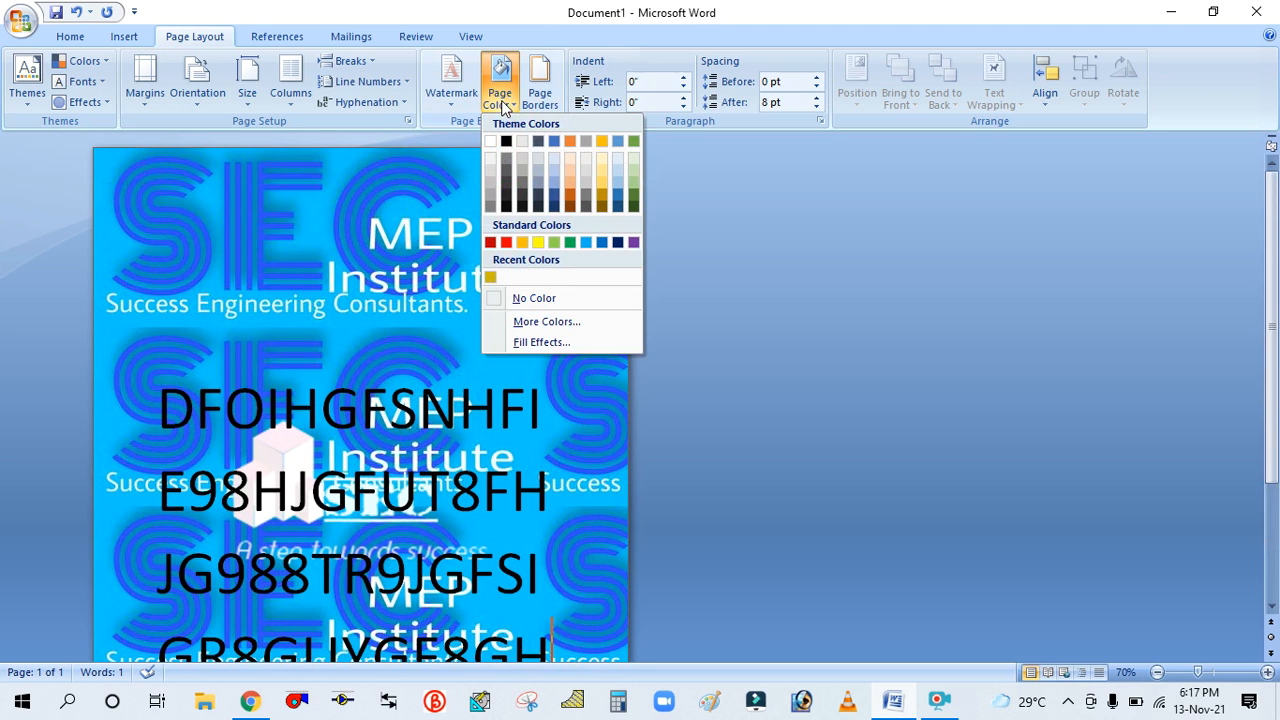
left_click(530, 342)
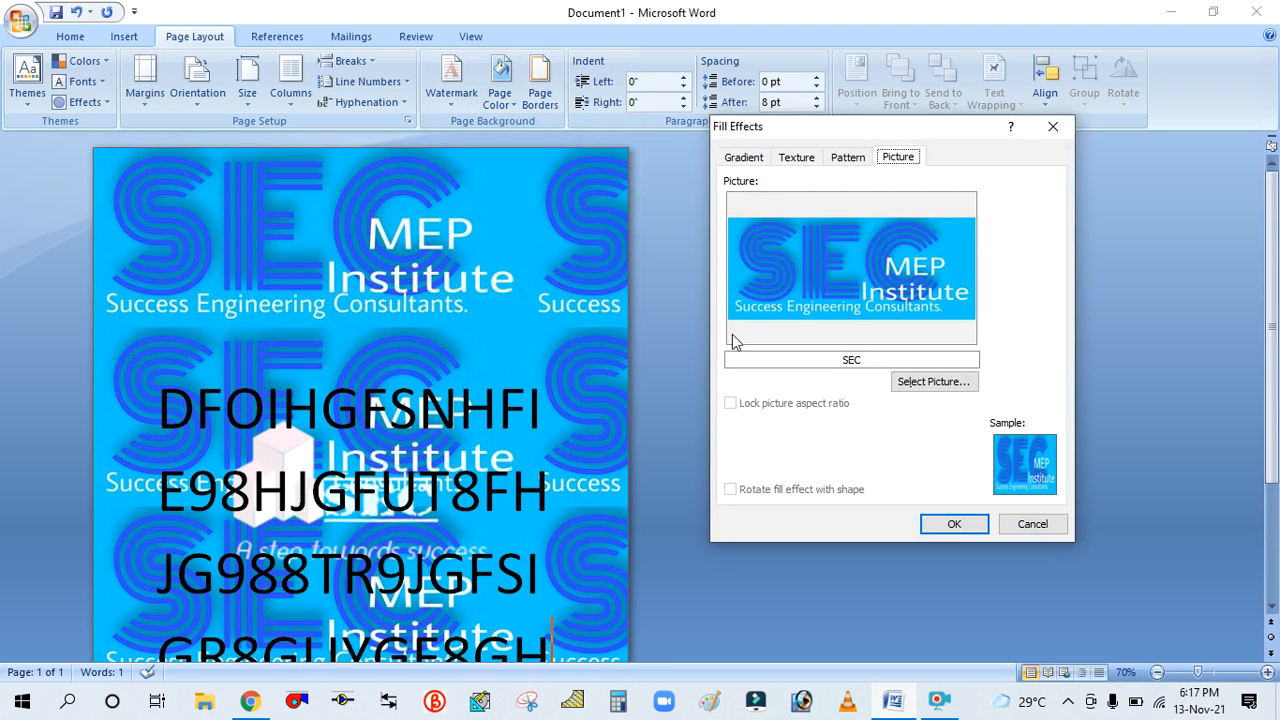
left_click(748, 159)
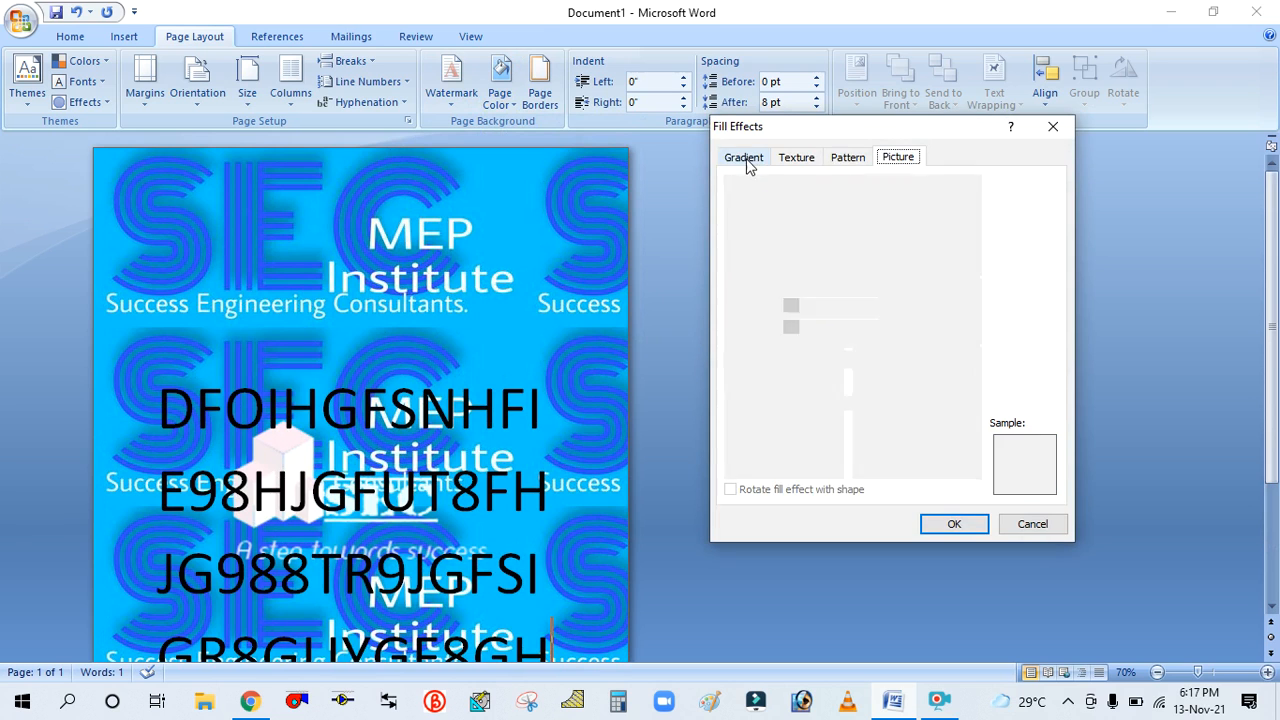
left_click(796, 160)
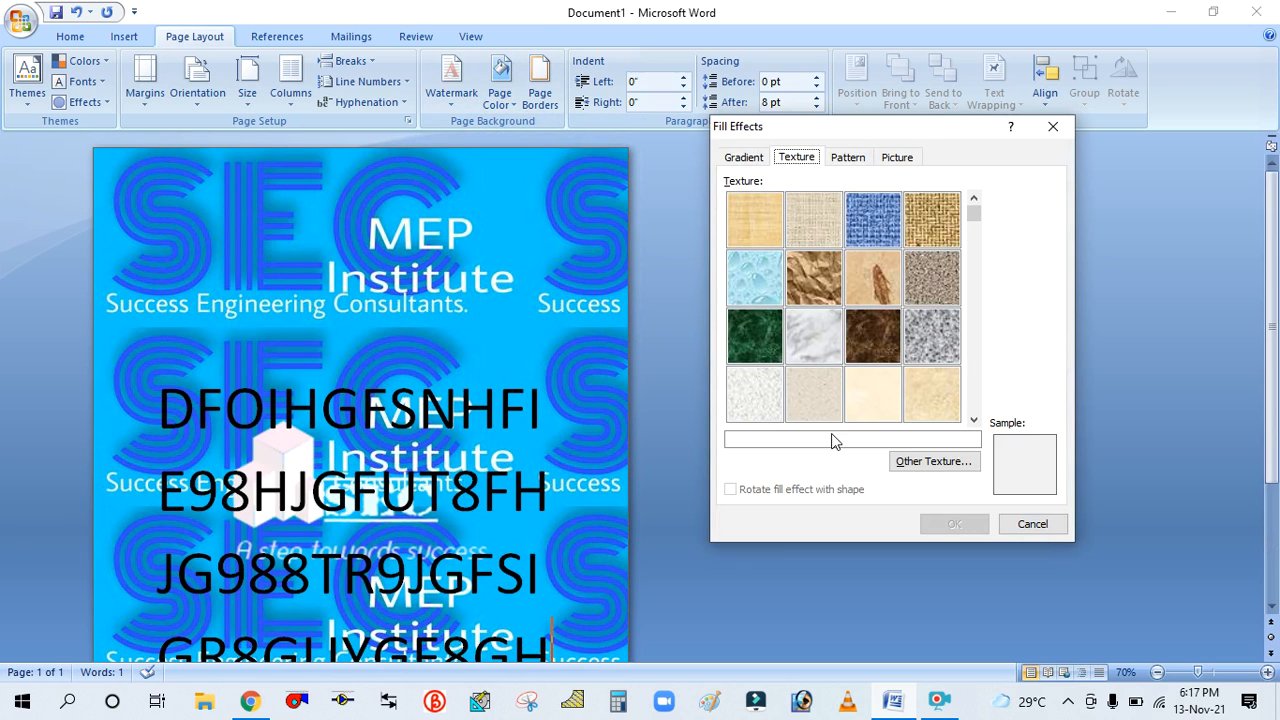
left_click(853, 160)
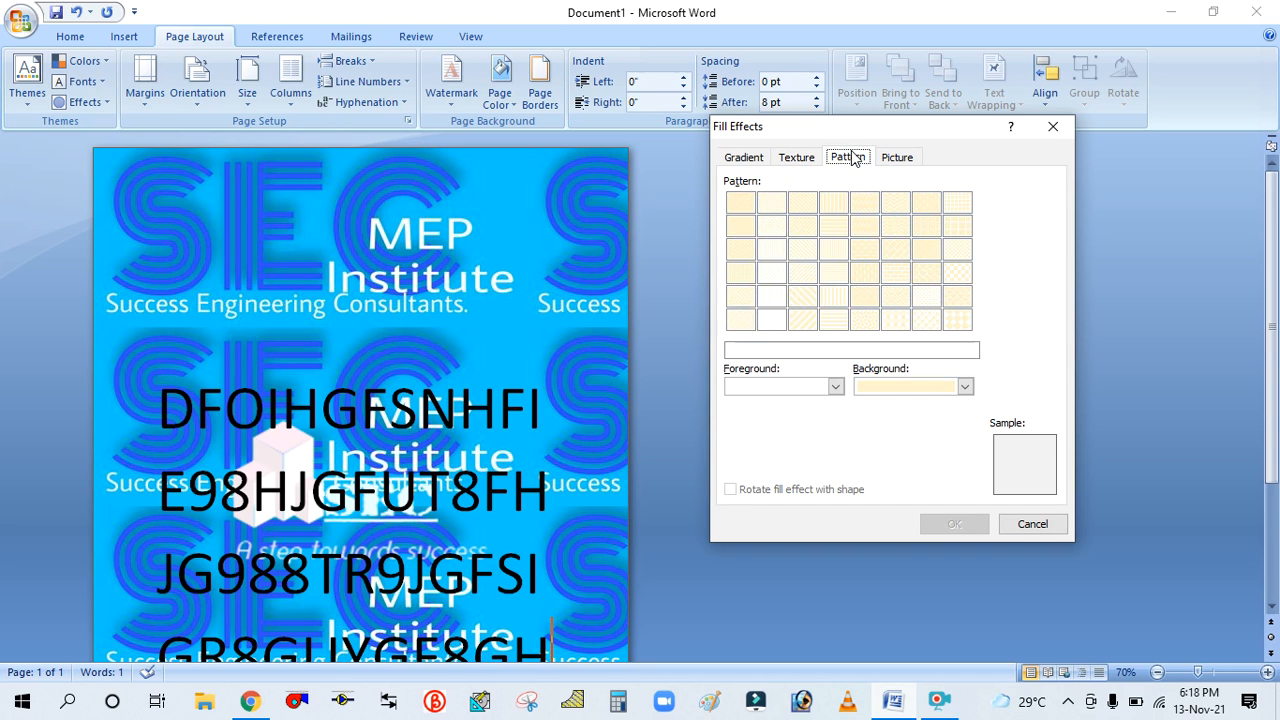
left_click(895, 160)
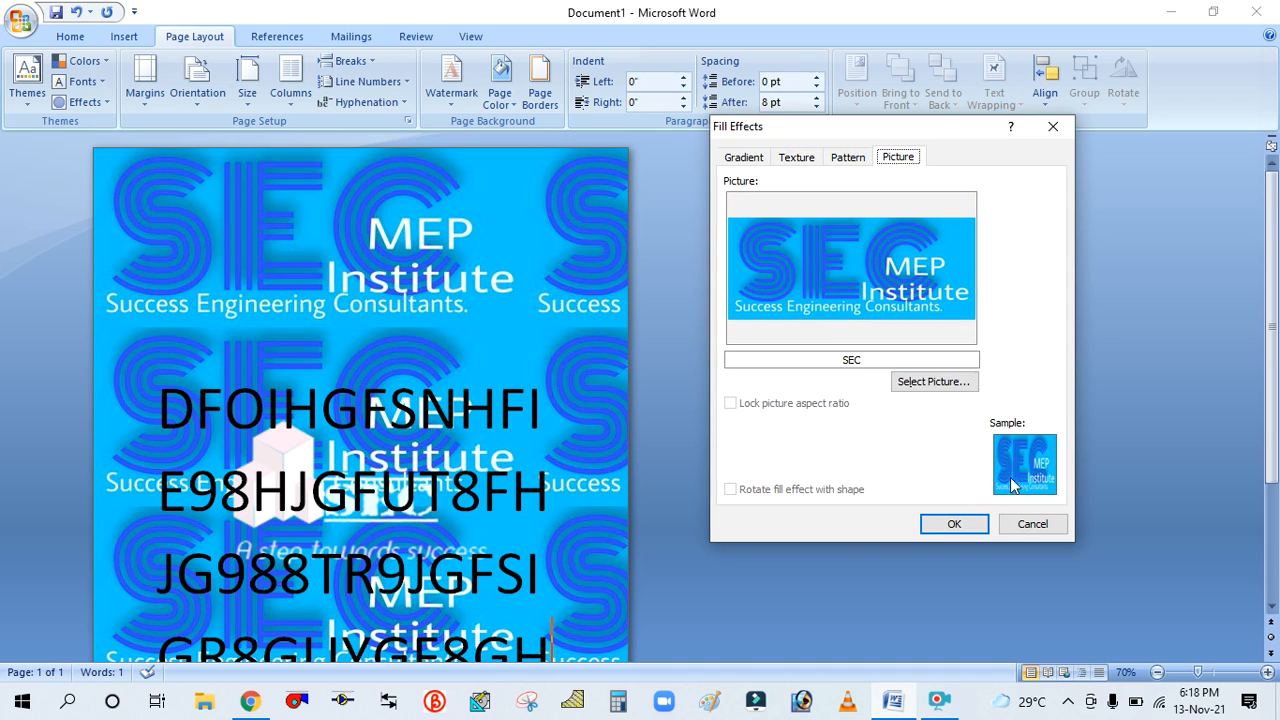
left_click_drag(893, 134, 795, 145)
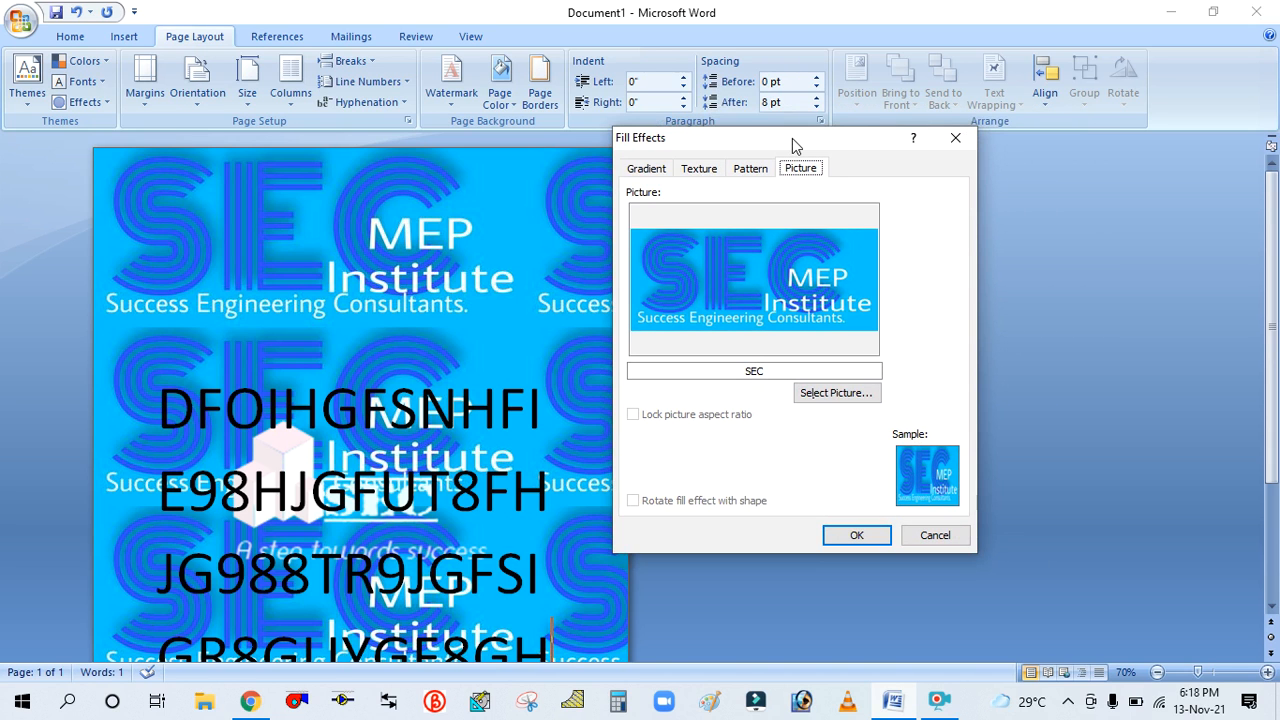